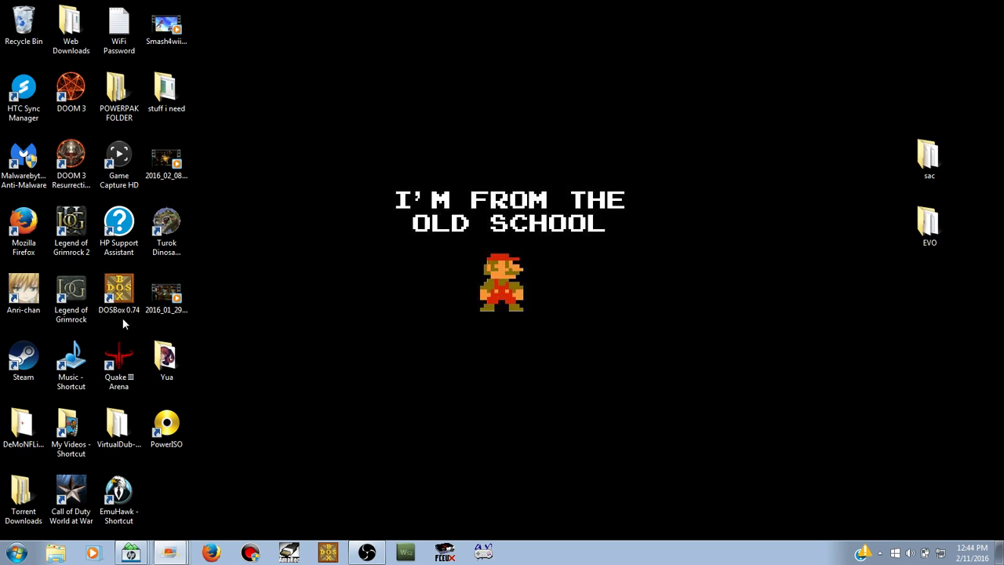
# Step: Open the "stuff i need" folder from the desktop and move its window clear of the desktop icons
pyautogui.click(117, 288)
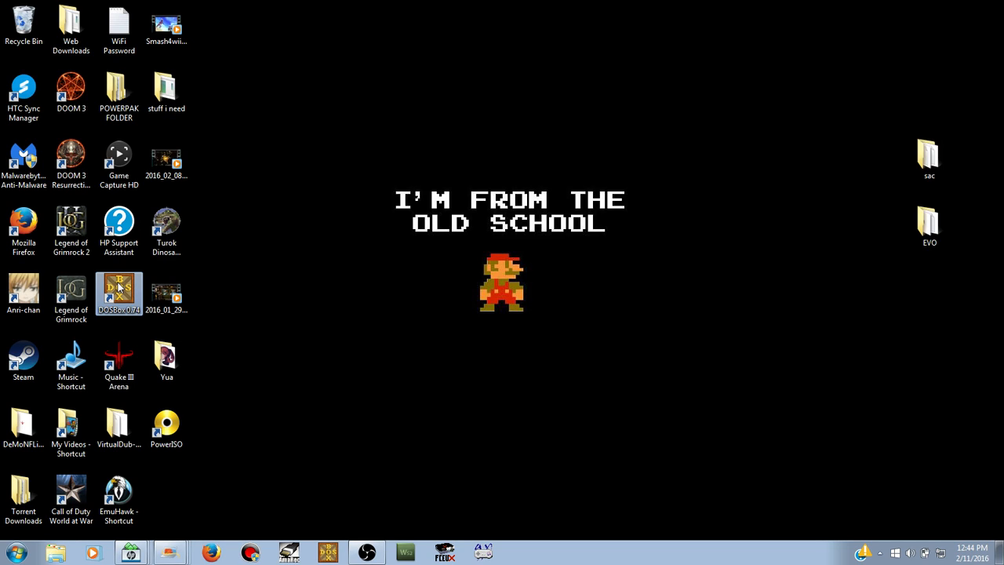
pyautogui.click(254, 259)
pyautogui.doubleClick(166, 89)
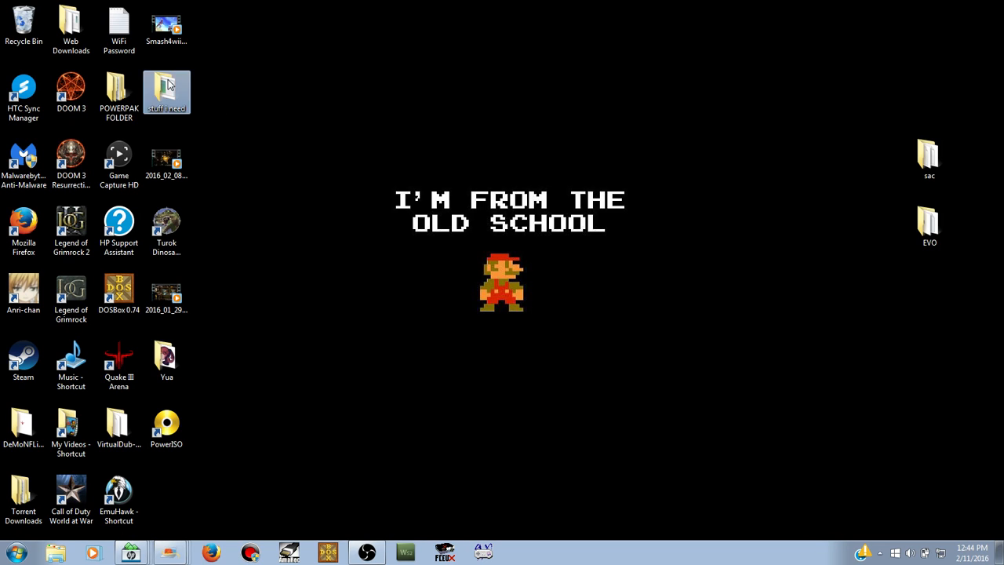
pyautogui.moveTo(352, 16); pyautogui.dragTo(579, 14)
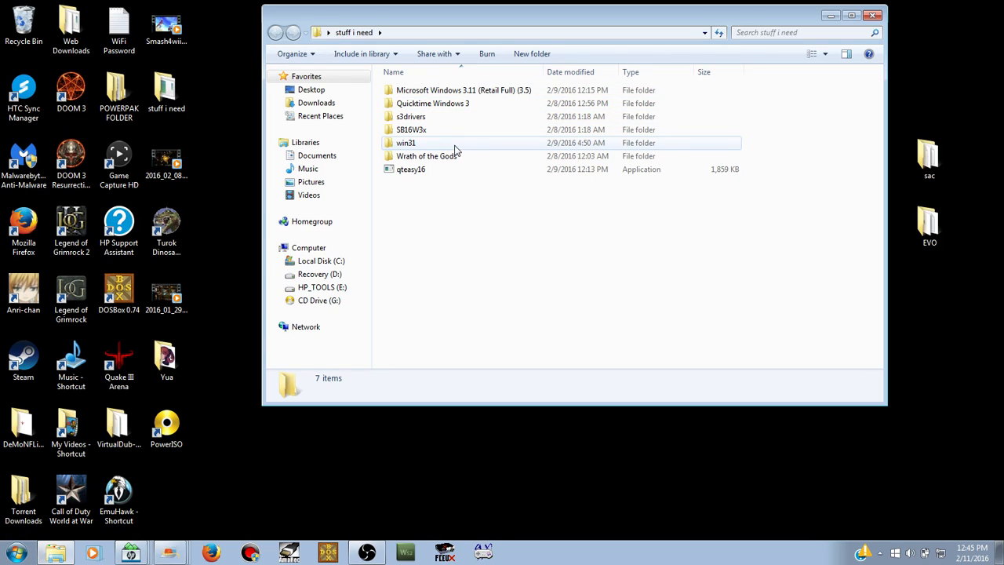
# Step: In the Microsoft Windows 3.11 (Retail Full) (3.5) folder, view the DISK1-6 picture of the floppy disks and close it
pyautogui.doubleClick(452, 91)
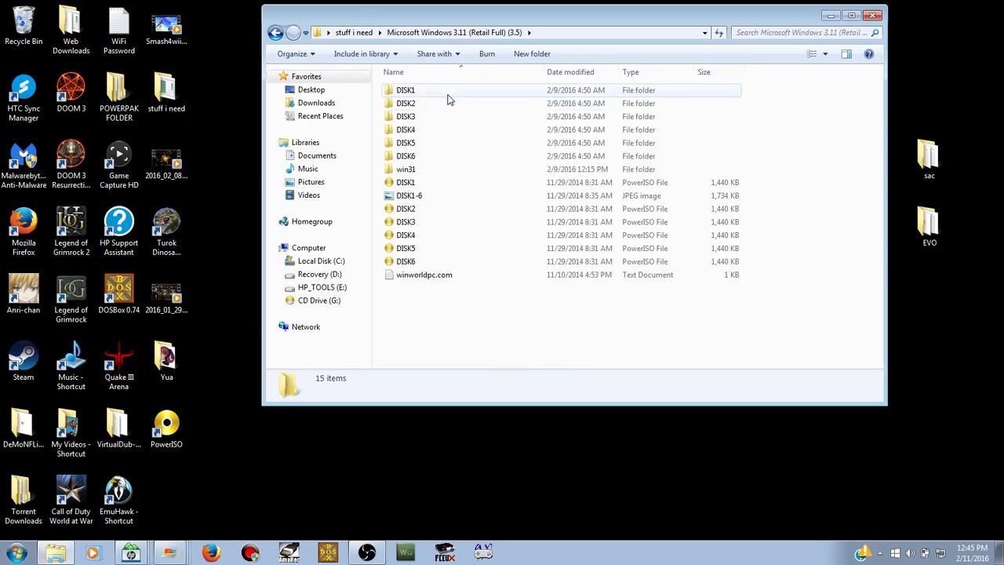
pyautogui.doubleClick(404, 195)
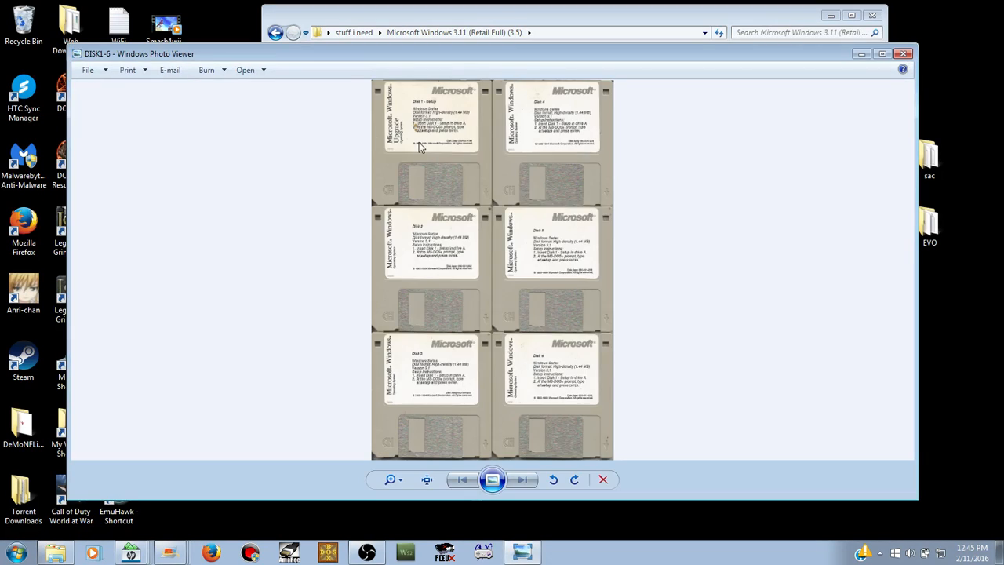
pyautogui.click(904, 54)
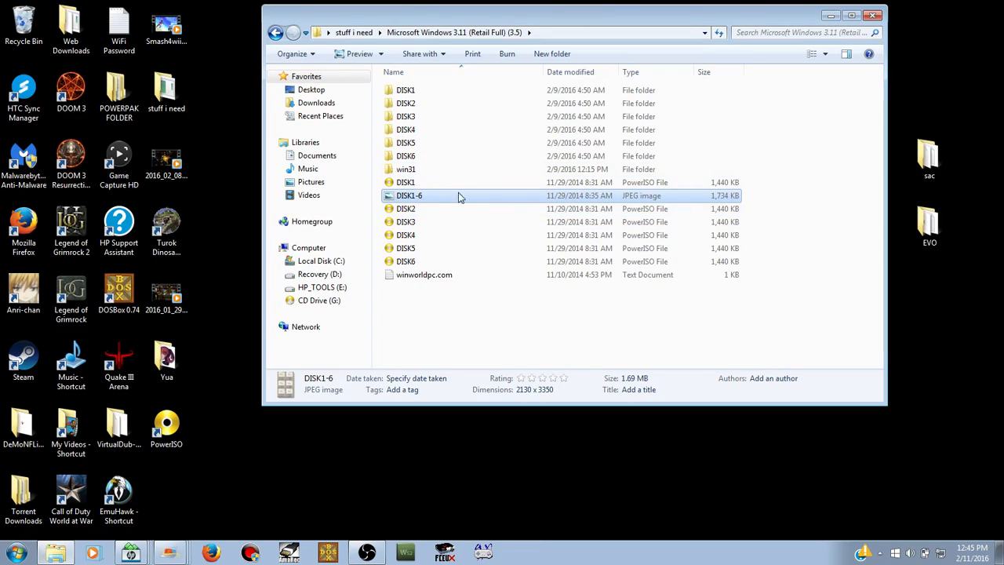
# Step: Go through the floppy image files DISK1 to DISK6 in the Windows 3.11 folder
pyautogui.click(434, 182)
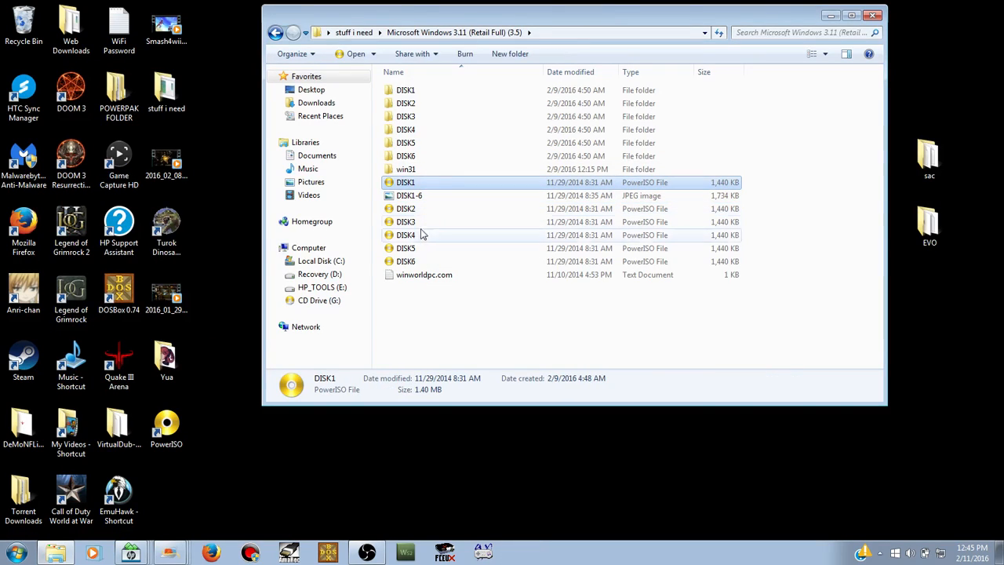
pyautogui.click(422, 211)
pyautogui.click(422, 222)
pyautogui.click(420, 235)
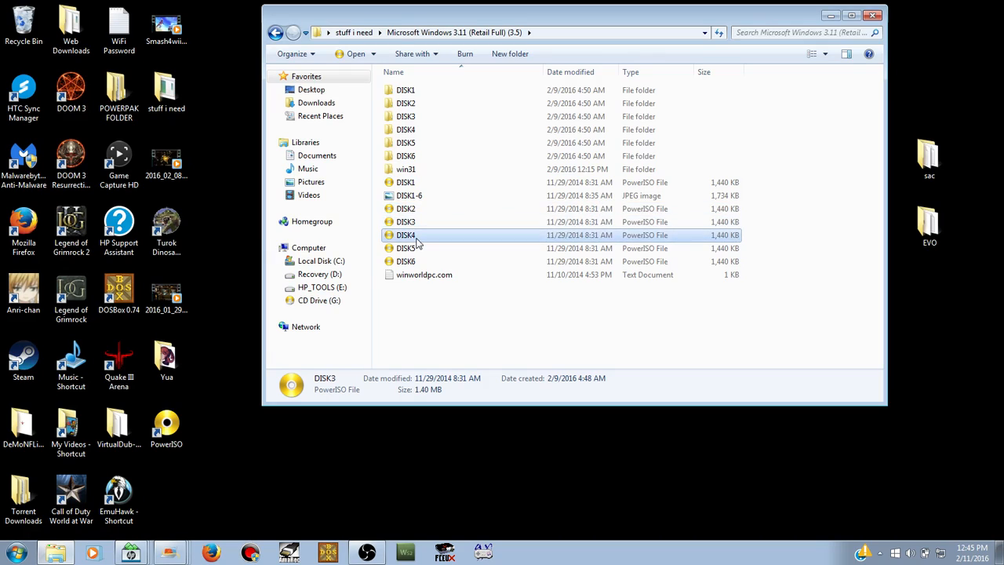
pyautogui.click(416, 248)
pyautogui.click(415, 262)
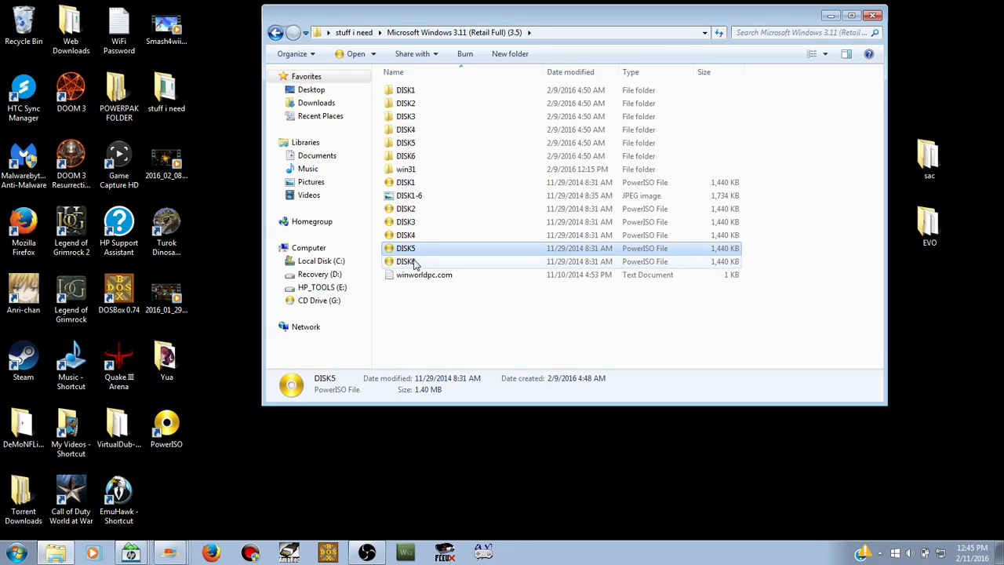
pyautogui.click(411, 183)
pyautogui.click(413, 210)
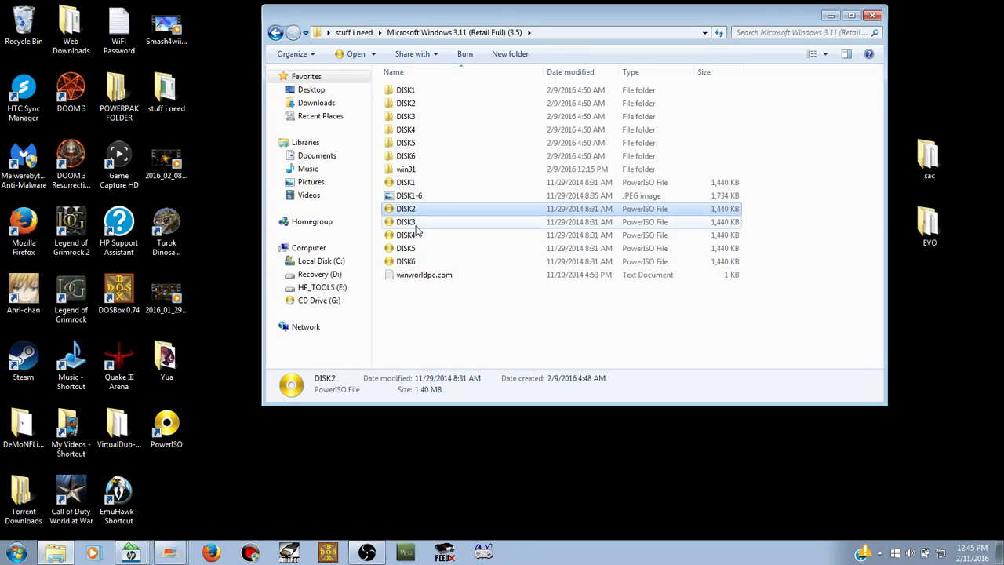
pyautogui.click(416, 223)
pyautogui.click(418, 236)
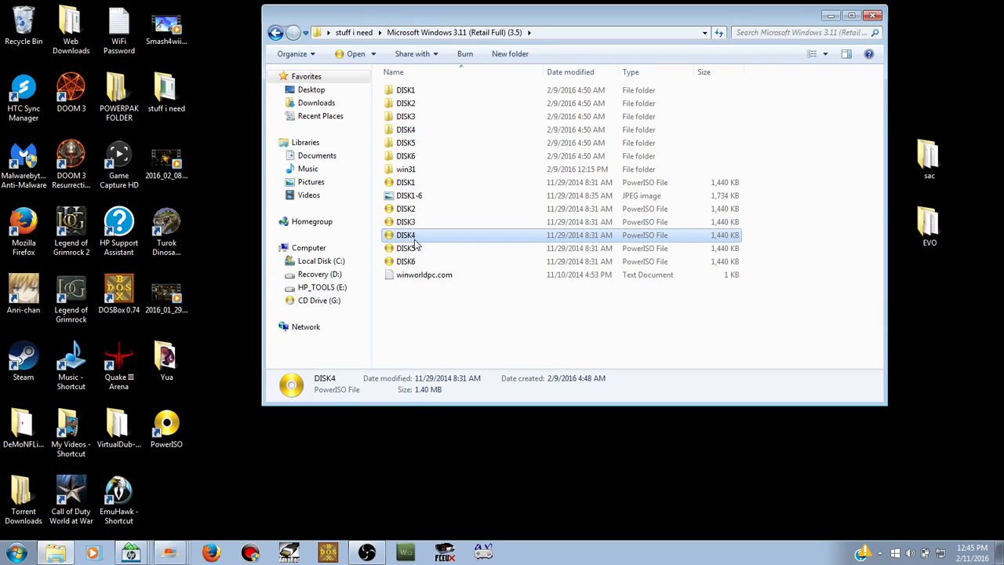
pyautogui.click(415, 249)
pyautogui.click(412, 261)
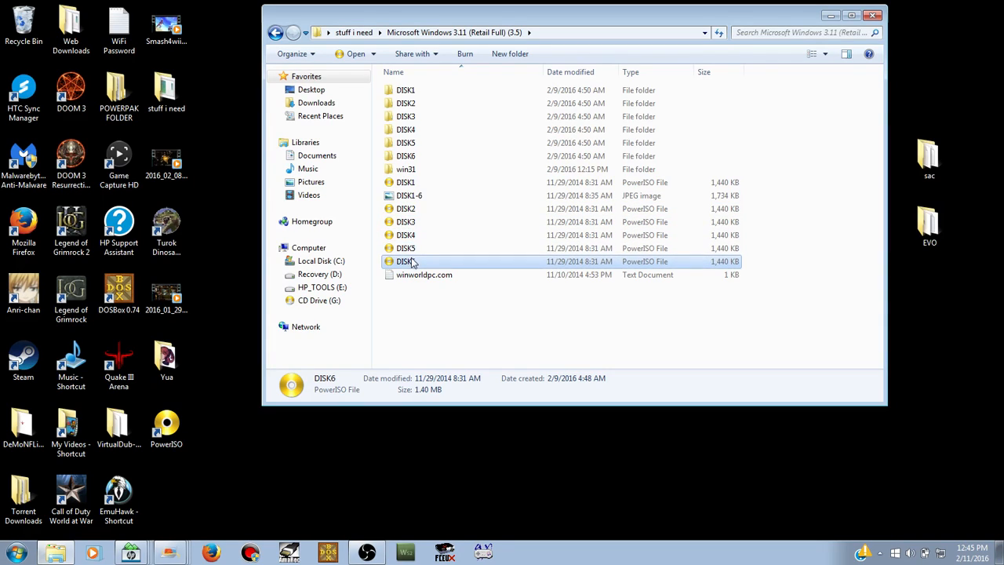
pyautogui.click(405, 185)
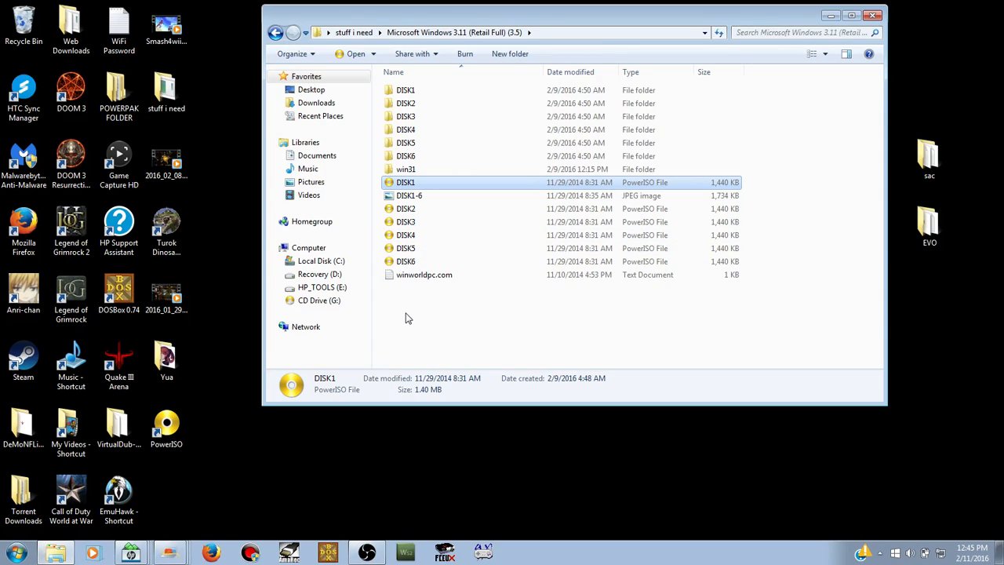
# Step: Go through the subfolders DISK1 to DISK6 in the Windows 3.11 folder
pyautogui.click(432, 92)
pyautogui.click(405, 106)
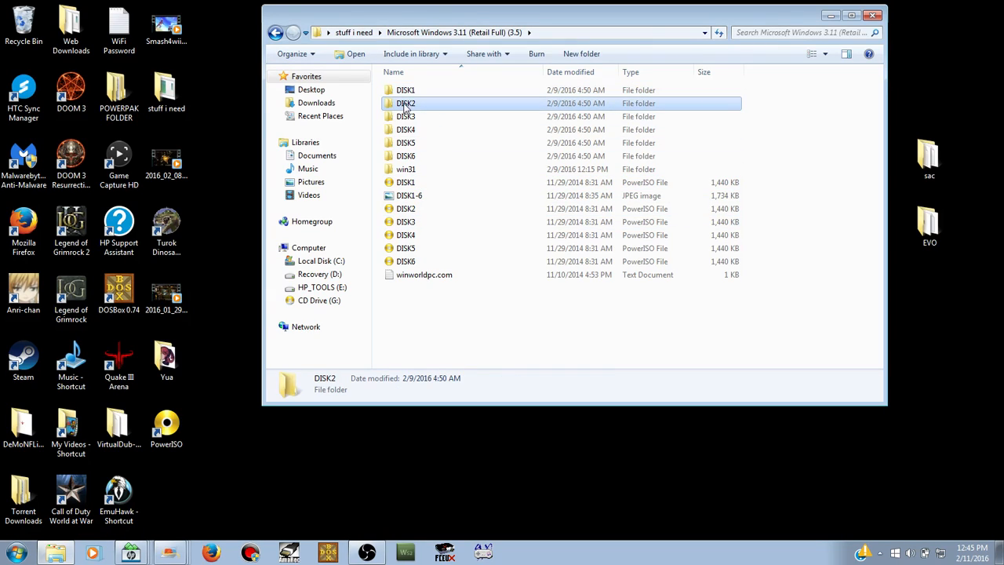
pyautogui.click(408, 118)
pyautogui.click(409, 130)
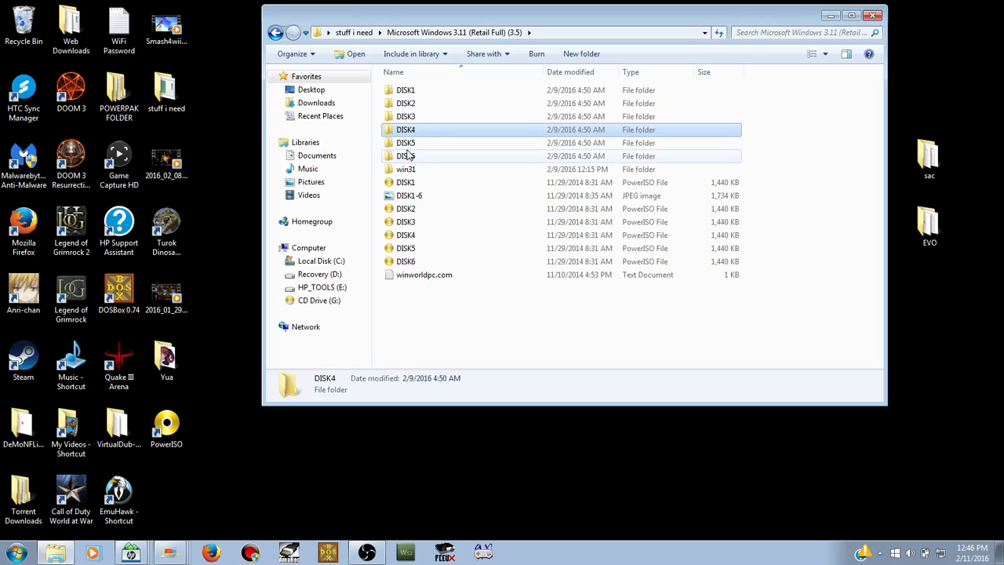
pyautogui.click(408, 144)
pyautogui.click(408, 156)
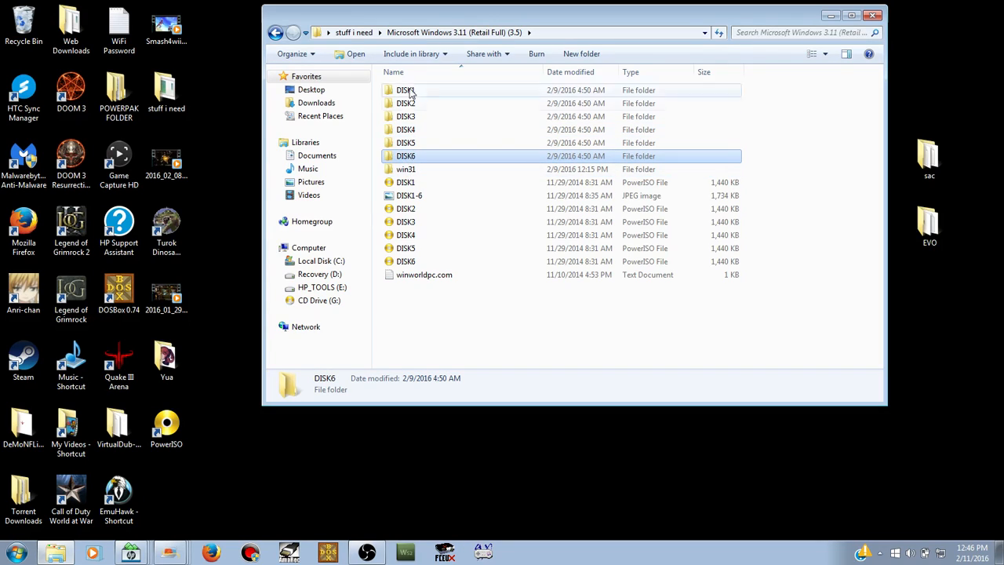
# Step: Look through the files in the Windows 3.11 folder's win31 subfolder and return to "stuff i need"
pyautogui.doubleClick(410, 170)
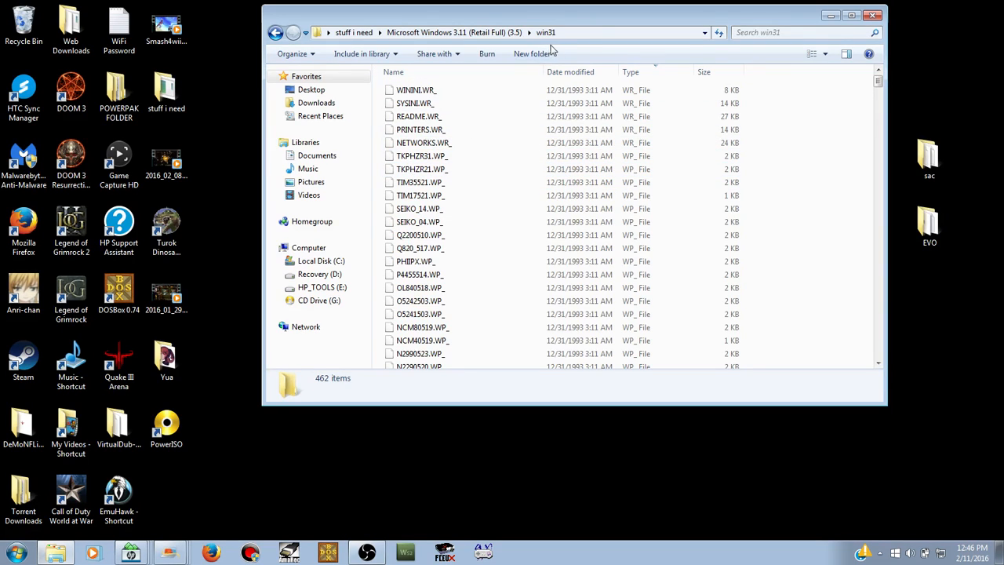
pyautogui.scroll(-4, 441, 218)
pyautogui.scroll(4, 441, 218)
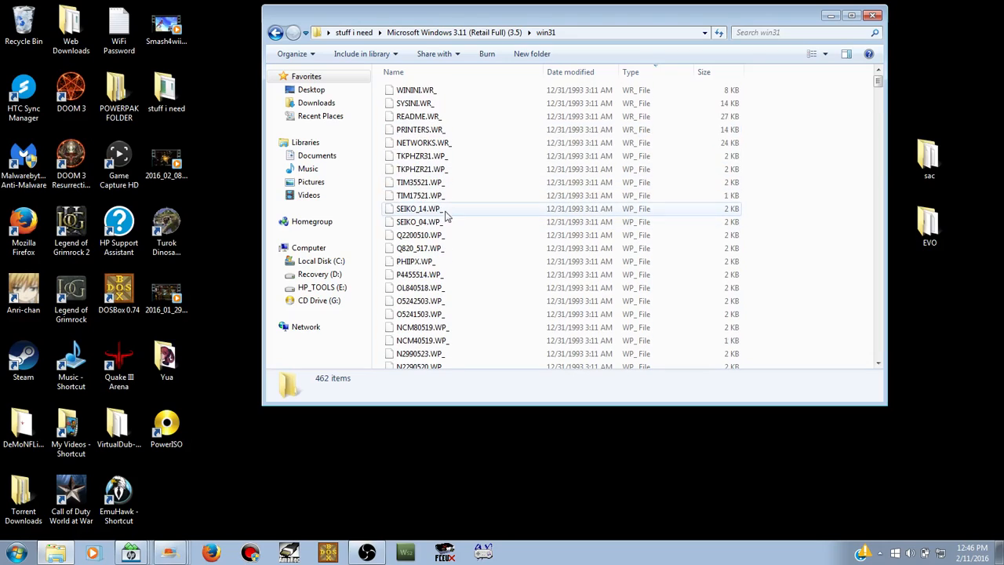
pyautogui.click(276, 33)
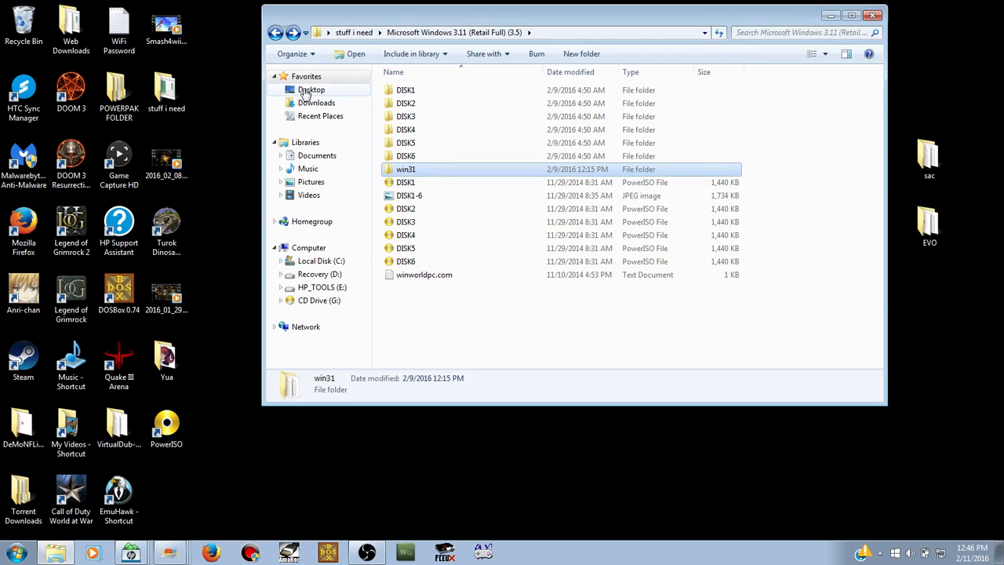
pyautogui.click(276, 33)
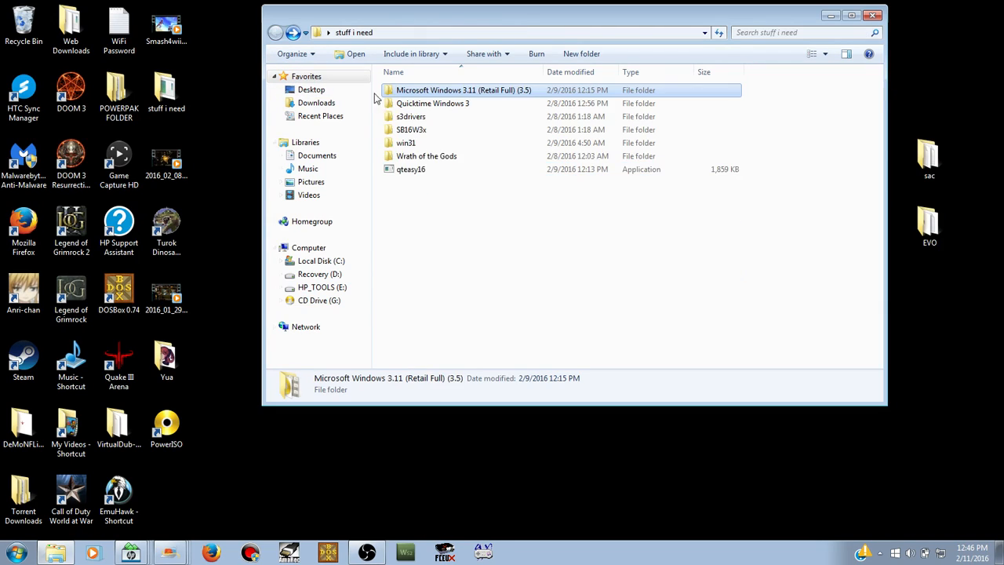
# Step: Review the Quicktime Windows 3, s3drivers, SB16W3x and Wrath of the Gods folders in the "stuff i need" list
pyautogui.click(454, 108)
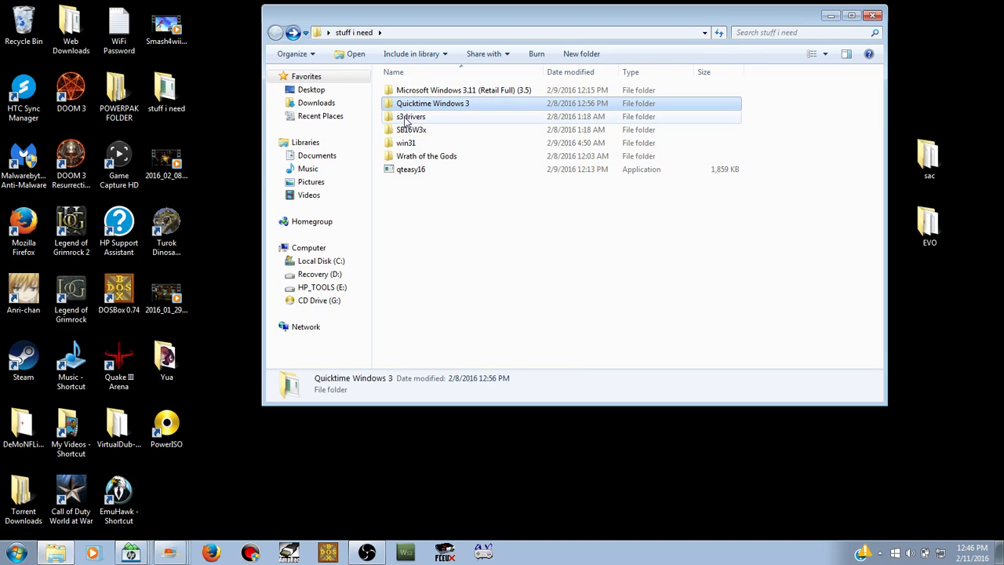
pyautogui.click(406, 118)
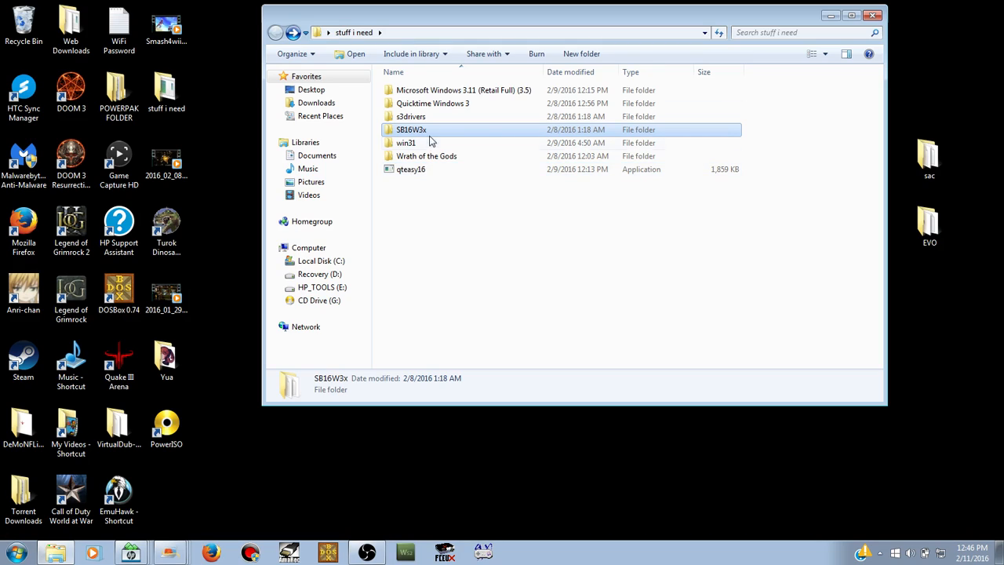
pyautogui.click(433, 157)
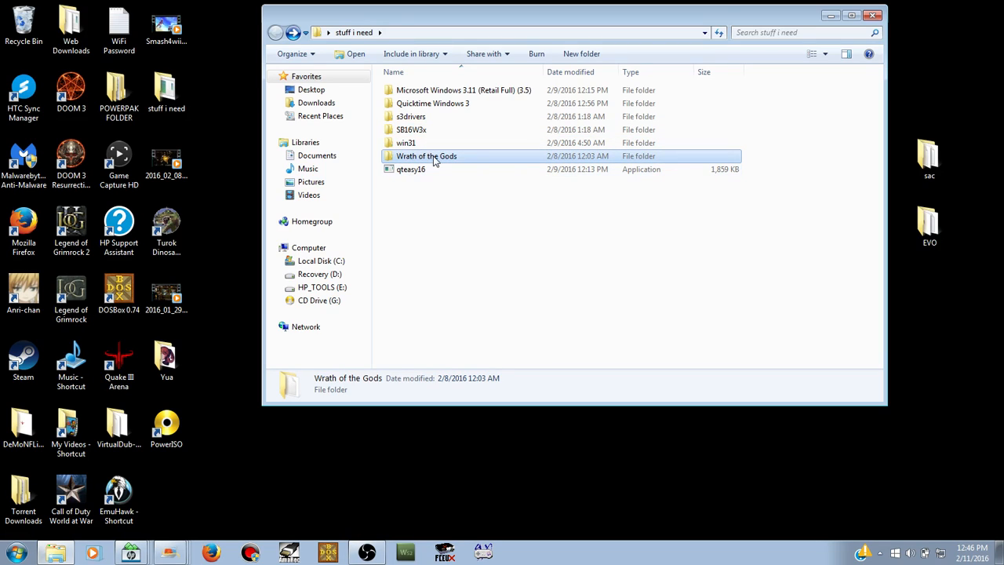
# Step: Examine the contents of the WRATH and SETUP folders inside Wrath of the Gods and return to "stuff i need"
pyautogui.doubleClick(435, 160)
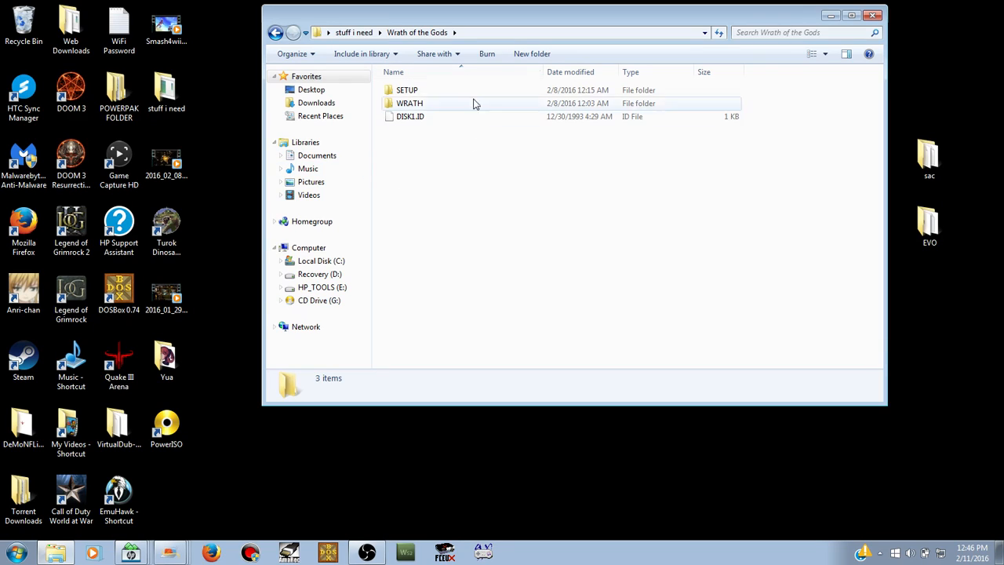
pyautogui.doubleClick(405, 104)
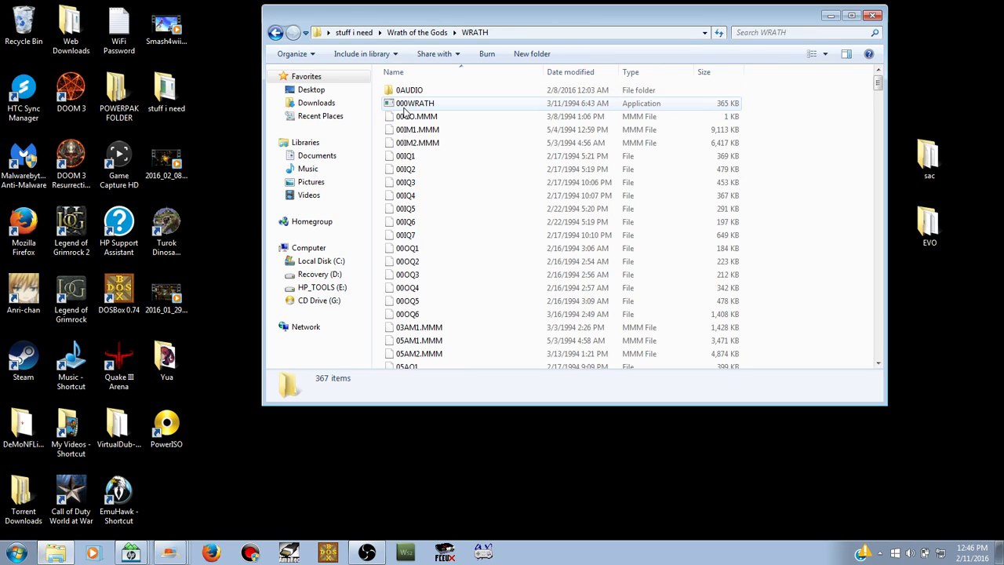
pyautogui.click(276, 32)
pyautogui.doubleClick(408, 91)
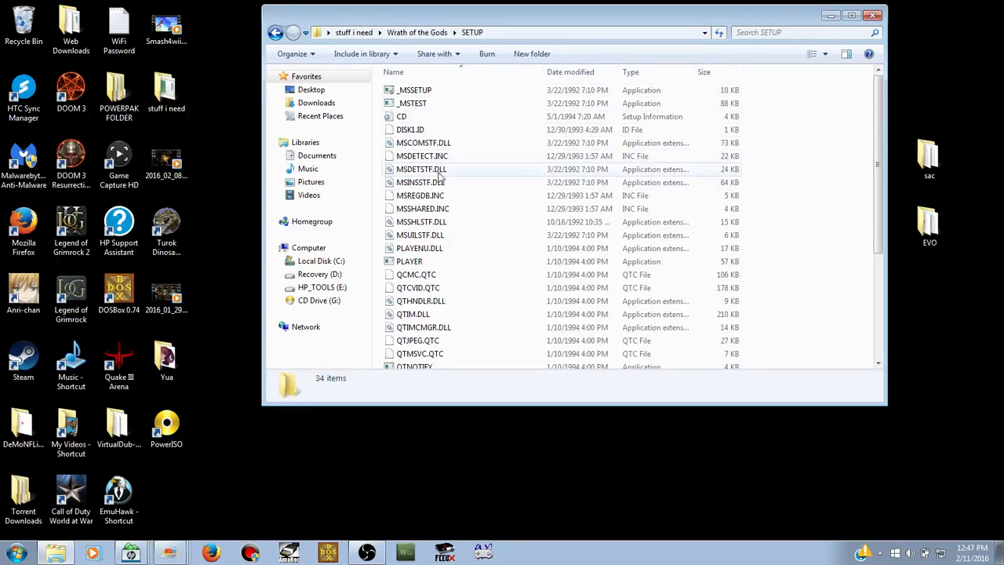
pyautogui.scroll(-4, 545, 242)
pyautogui.scroll(4, 546, 242)
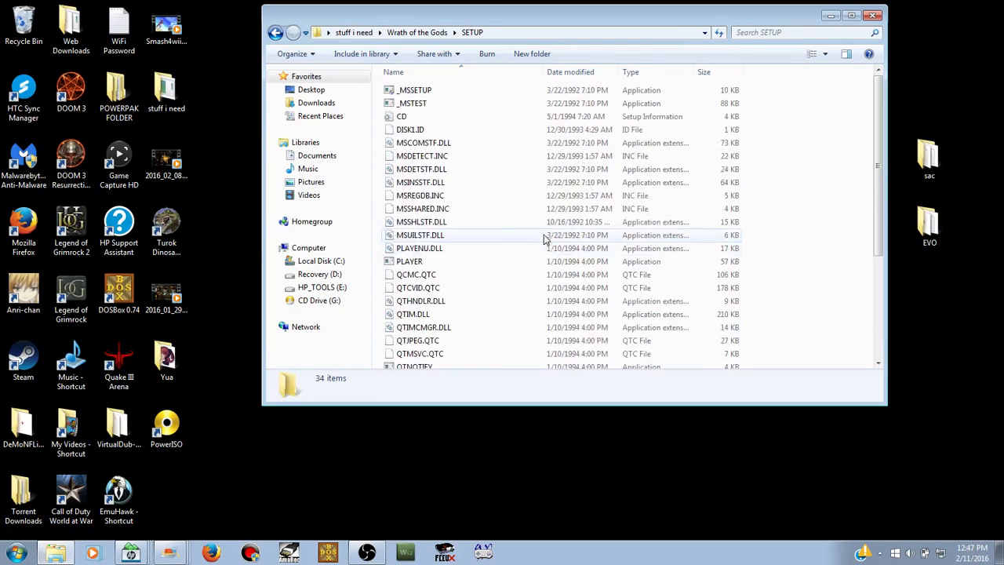
pyautogui.click(276, 33)
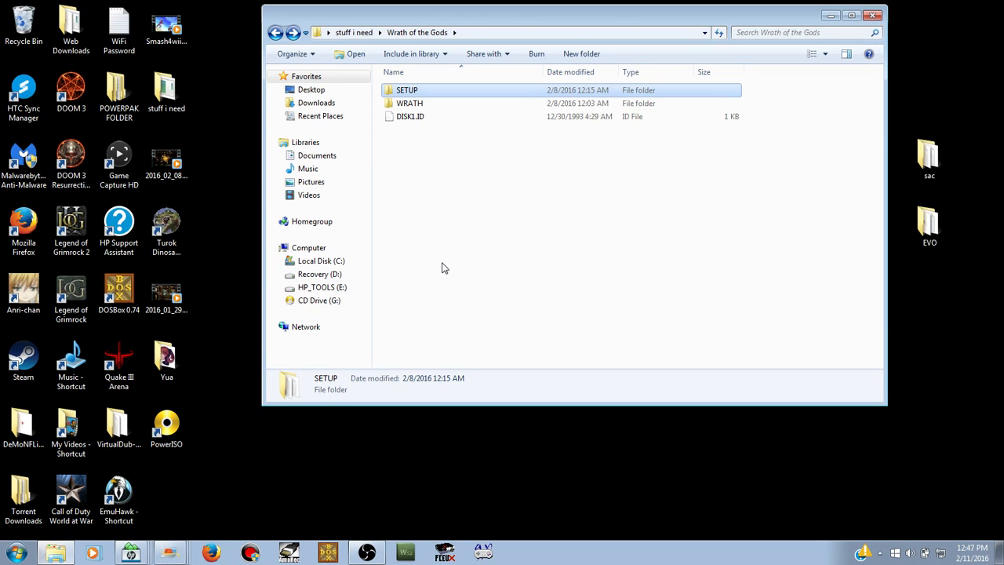
pyautogui.doubleClick(428, 105)
pyautogui.click(272, 32)
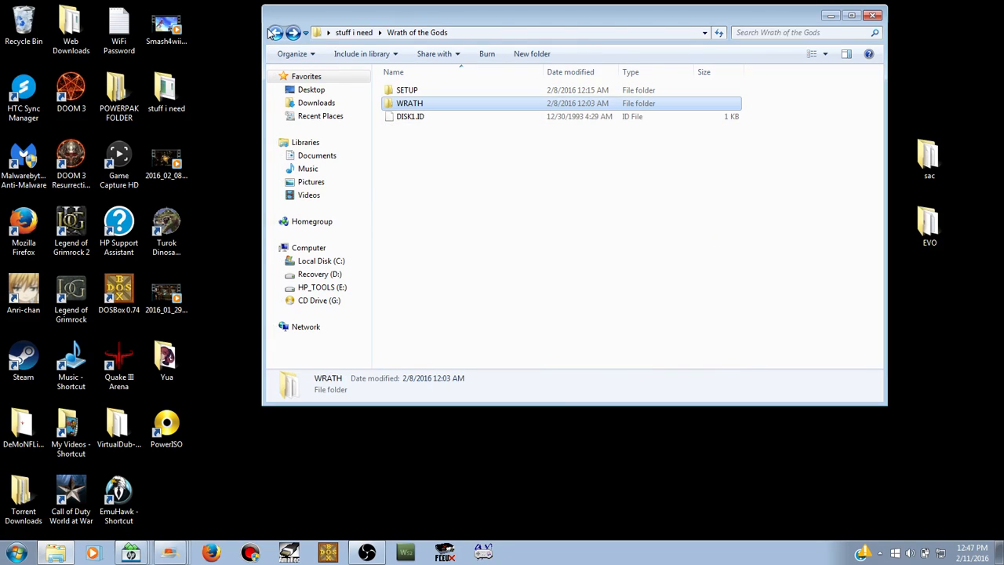
pyautogui.click(273, 32)
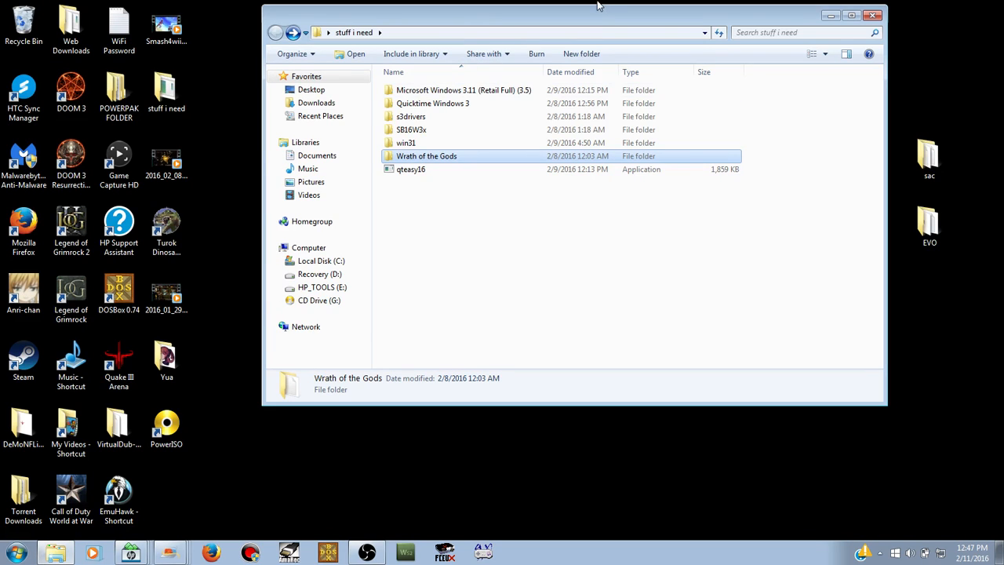
# Step: Create a folder named "dos" on Local Disk (C:) and open it beside the "stuff i need" window
pyautogui.moveTo(594, 24); pyautogui.dragTo(821, 23)
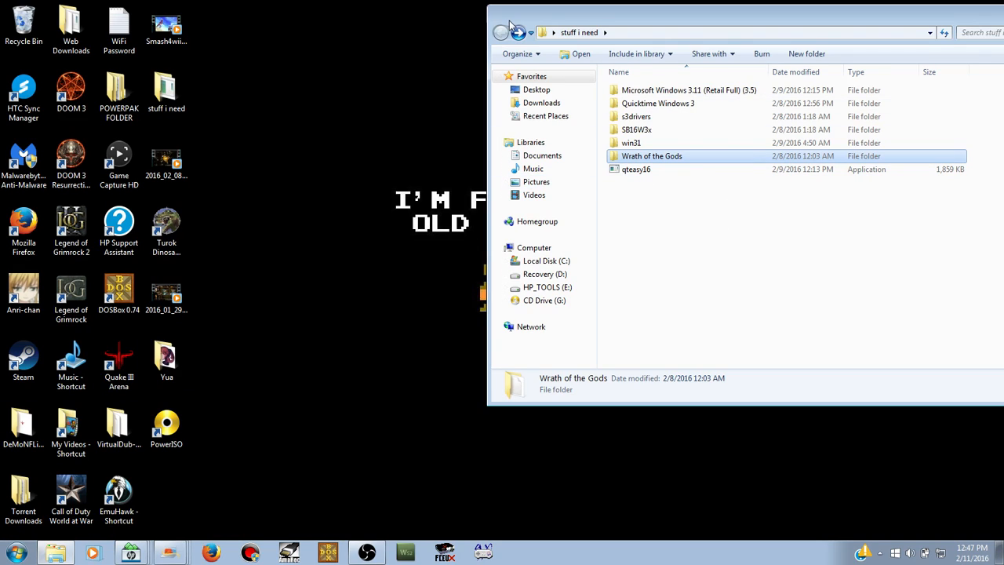
pyautogui.click(6, 559)
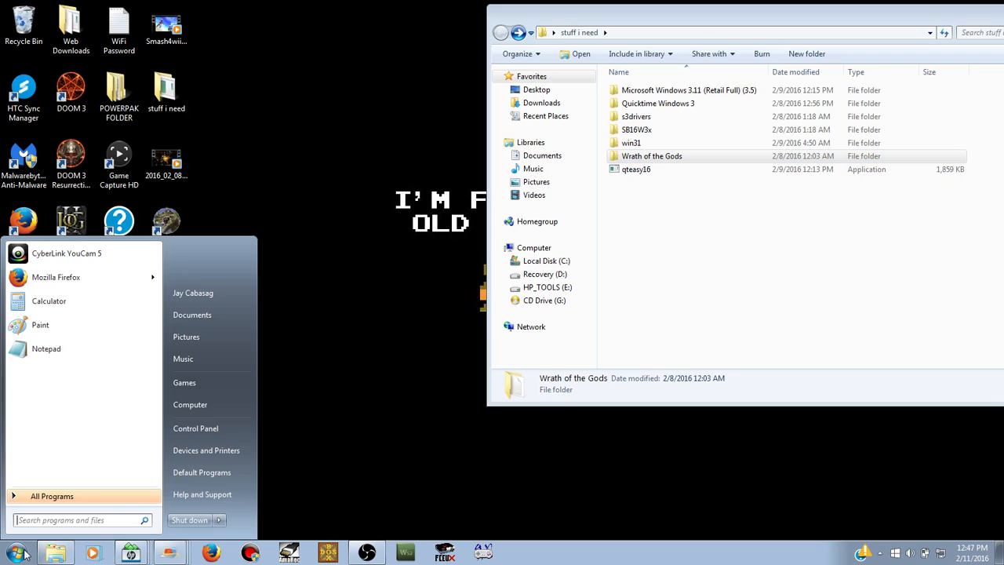
pyautogui.click(202, 409)
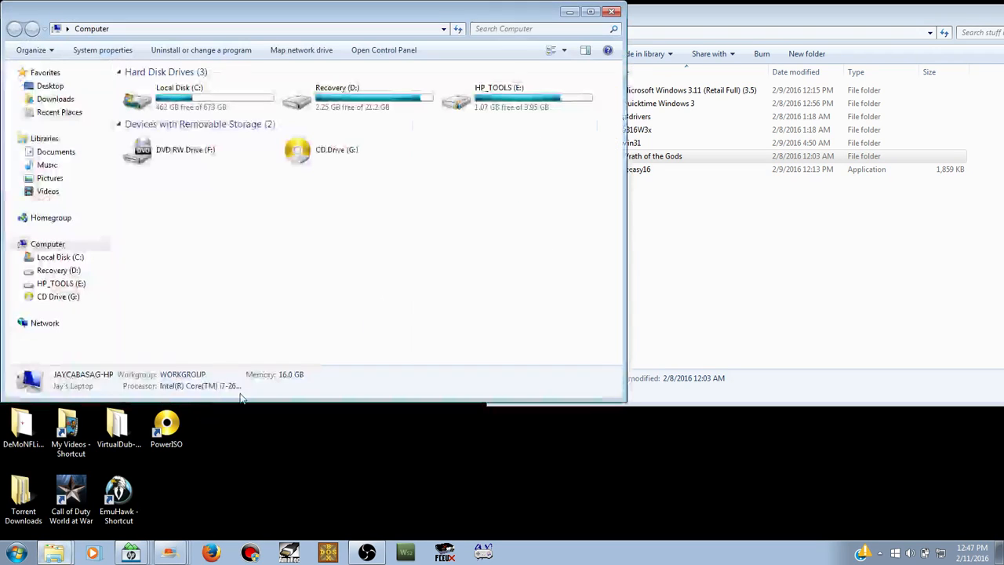
pyautogui.doubleClick(176, 110)
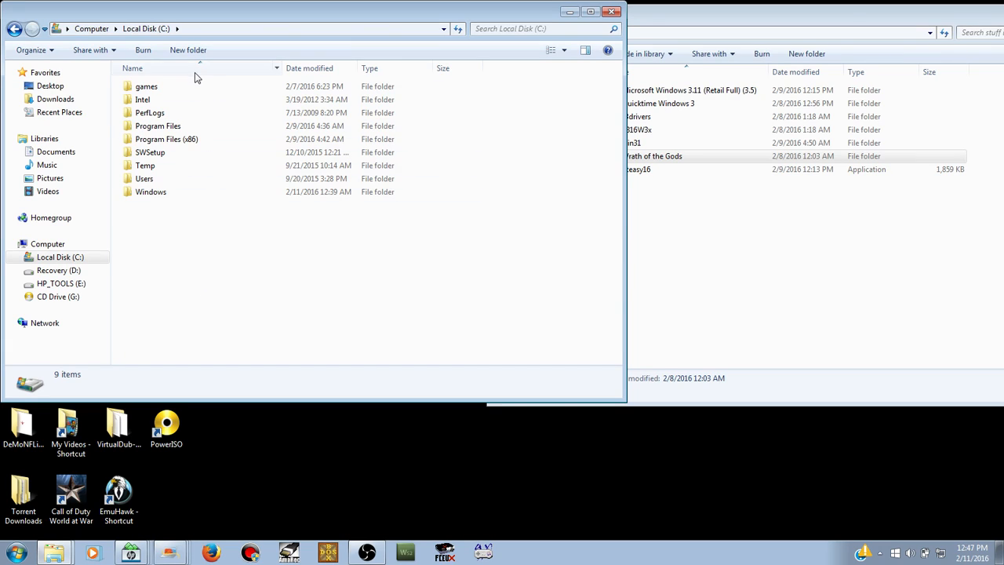
pyautogui.click(195, 50)
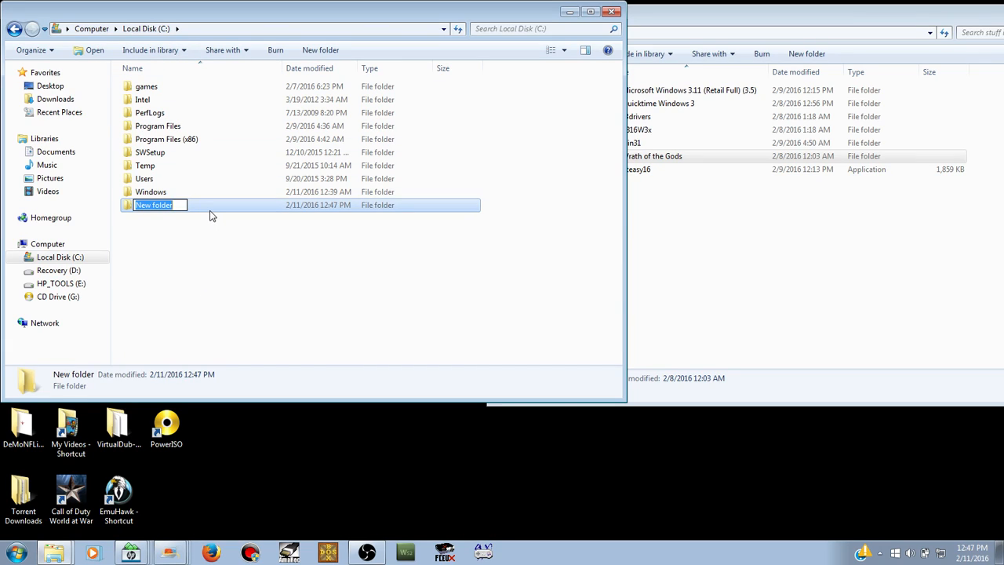
pyautogui.write('dos')
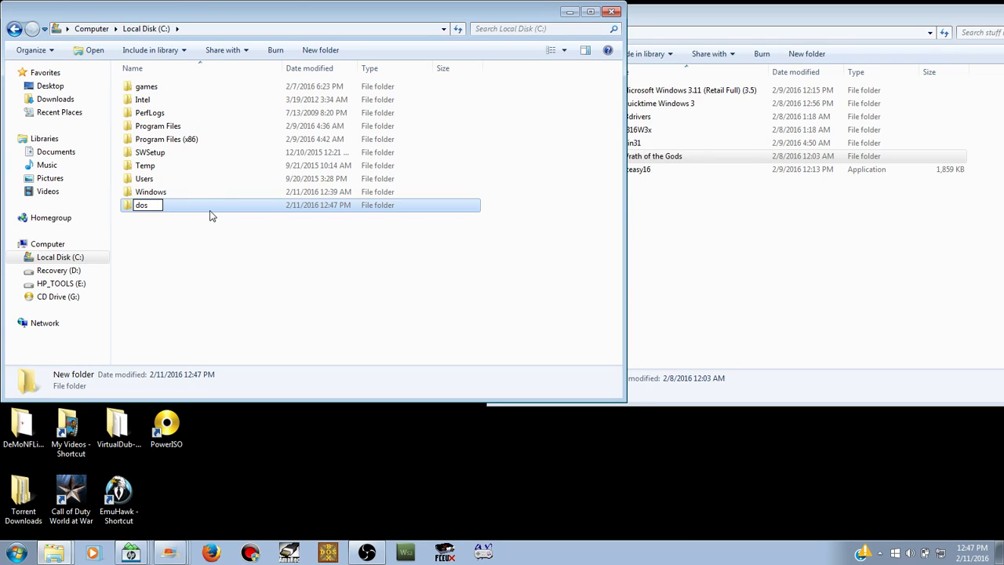
pyautogui.press('Return')
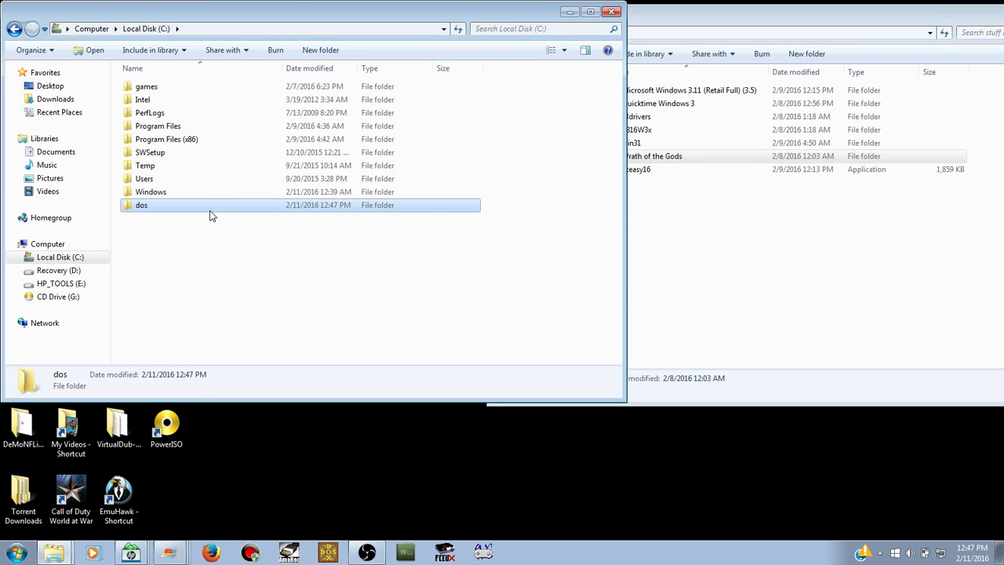
pyautogui.click(157, 260)
pyautogui.doubleClick(139, 204)
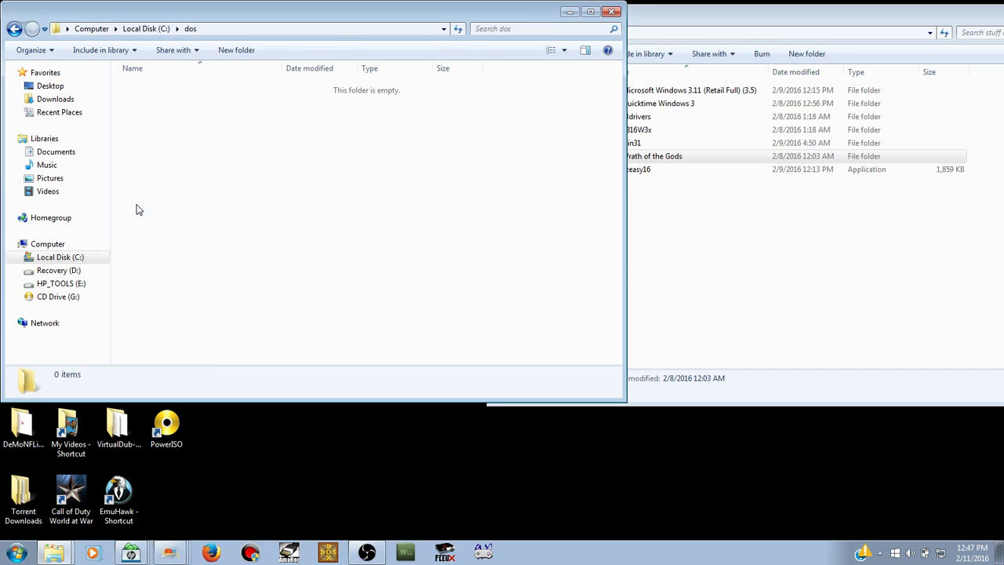
# Step: Copy the win31 folder from the Microsoft Windows 3.11 (Retail Full) (3.5) folder into C:\dos
pyautogui.click(680, 235)
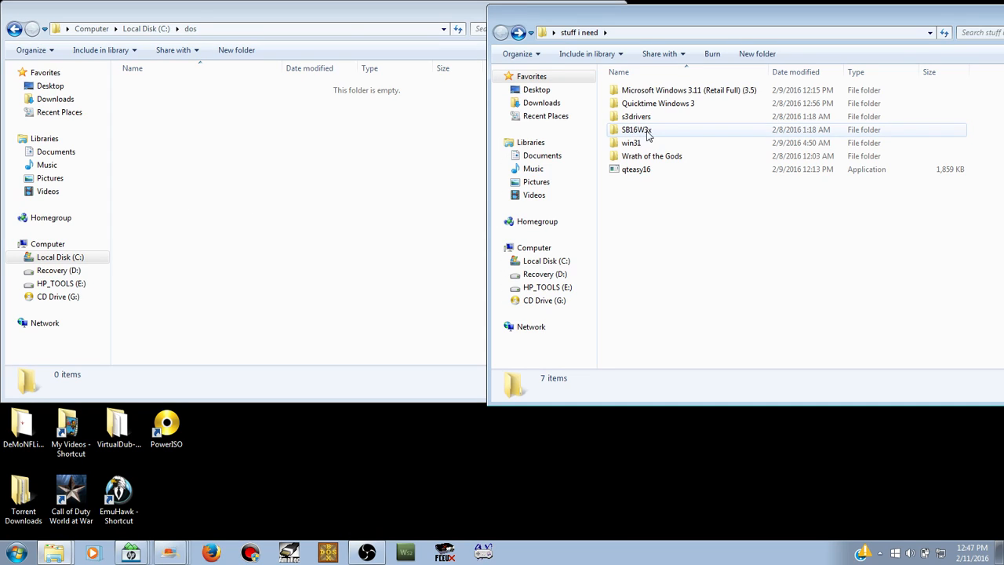
pyautogui.doubleClick(665, 91)
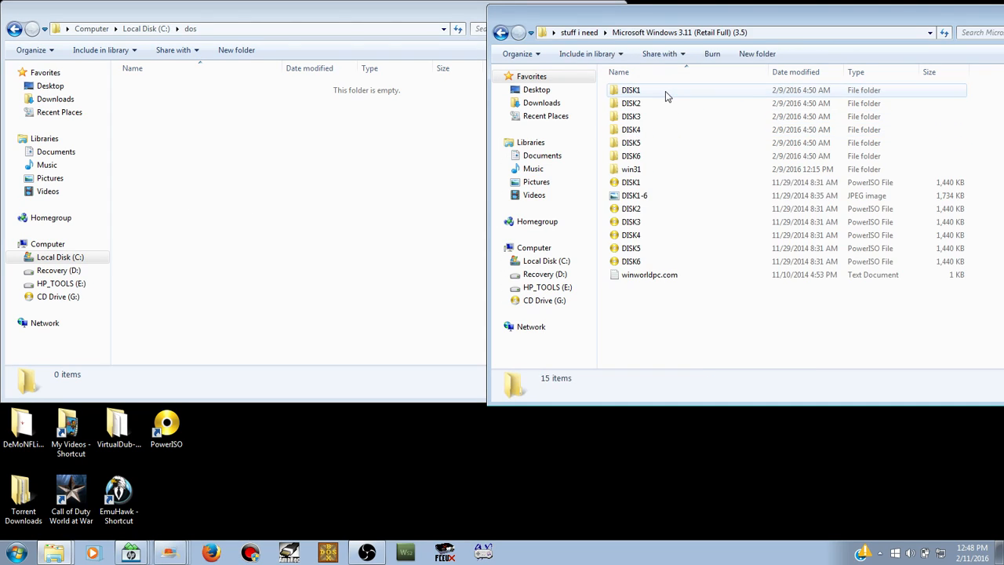
pyautogui.click(633, 171)
pyautogui.rightClick(634, 177)
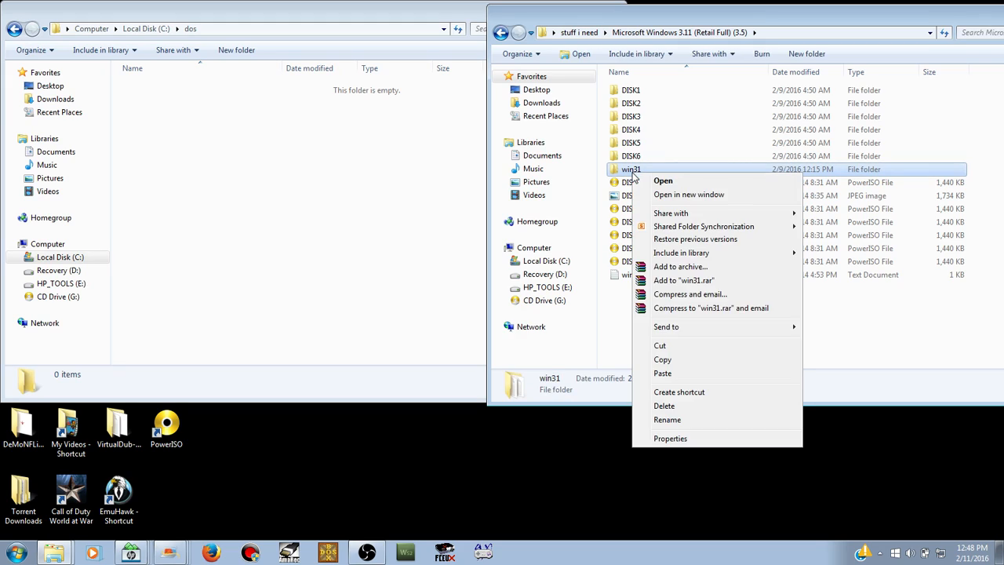
pyautogui.click(663, 359)
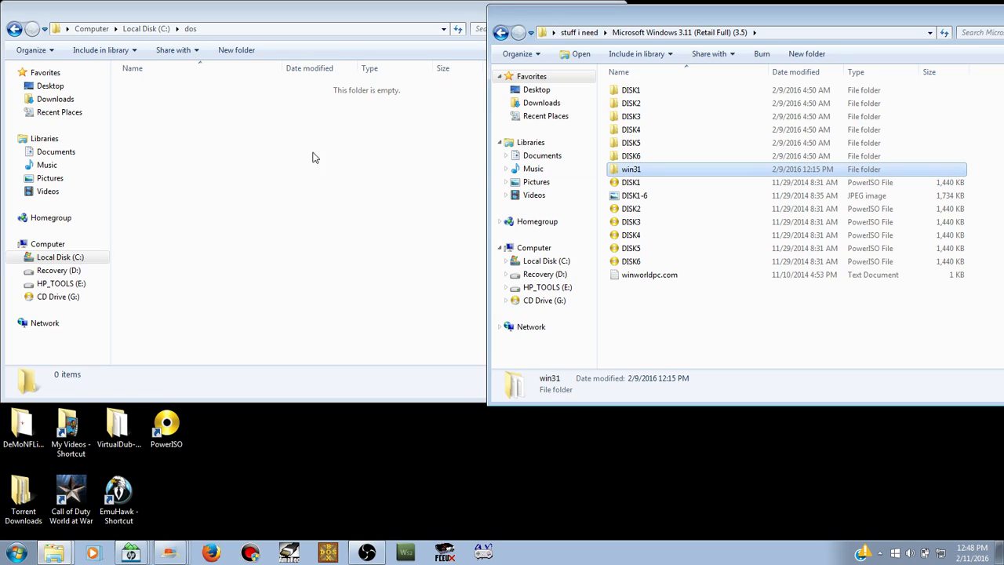
pyautogui.click(182, 130)
pyautogui.rightClick(182, 130)
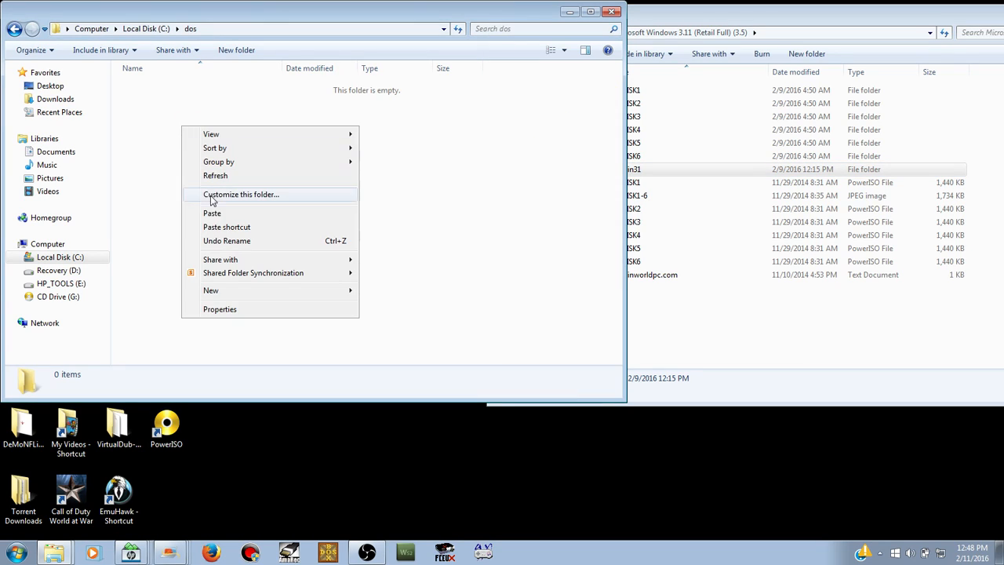
pyautogui.click(215, 213)
# Step: Return to the "stuff i need" folder and copy its Quicktime Windows 3 folder into C:\dos
pyautogui.click(669, 317)
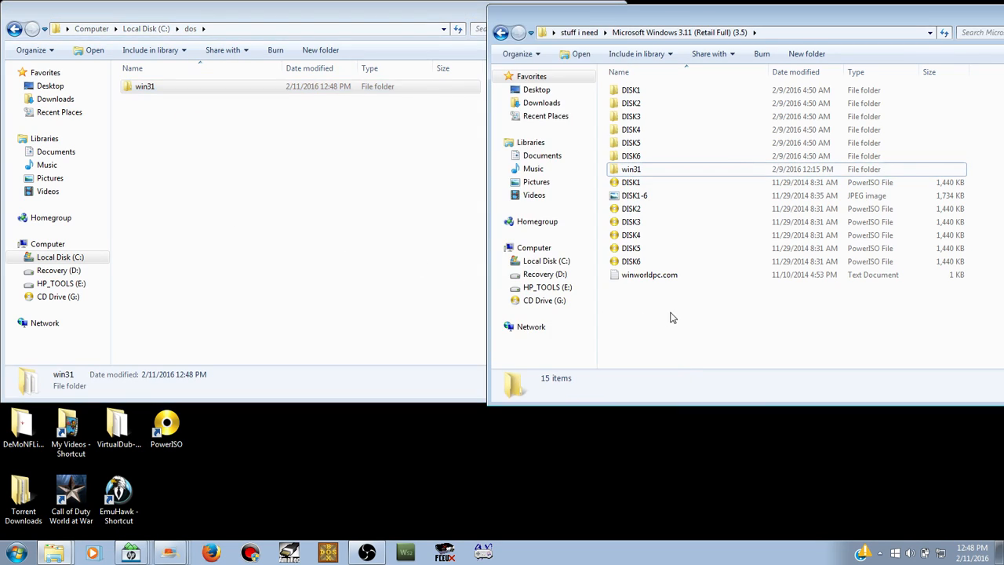
pyautogui.click(502, 35)
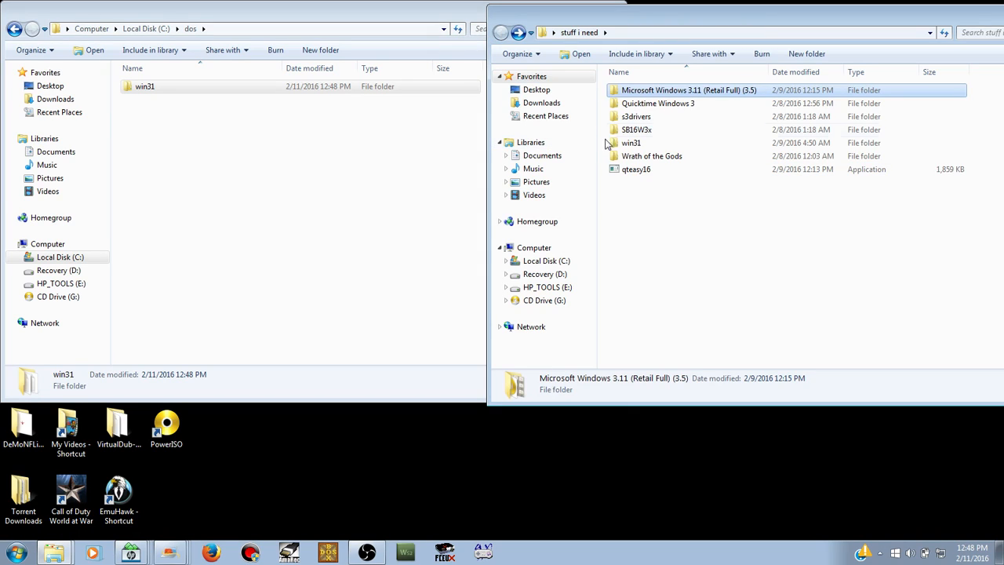
pyautogui.click(628, 106)
pyautogui.rightClick(628, 110)
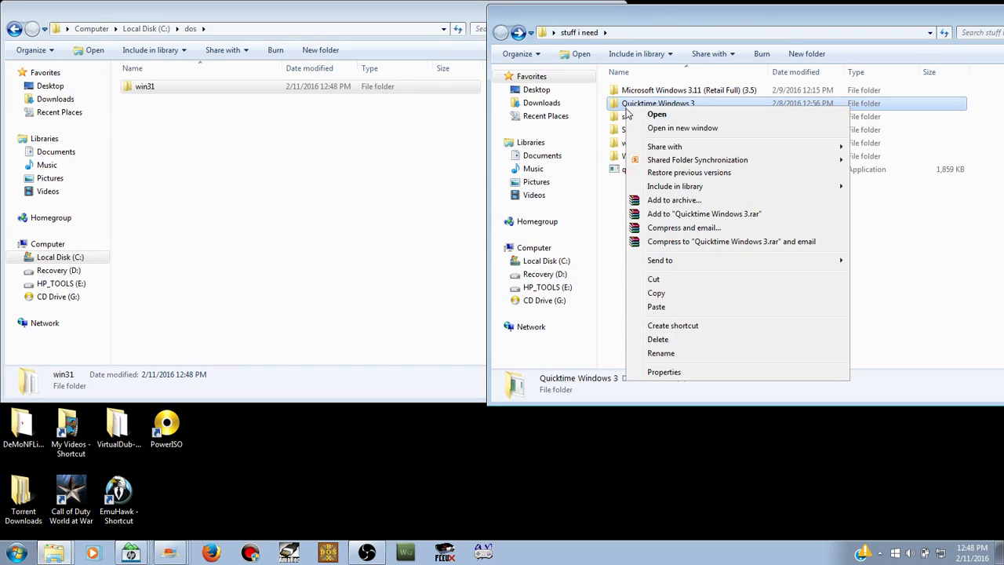
pyautogui.click(656, 292)
pyautogui.click(102, 205)
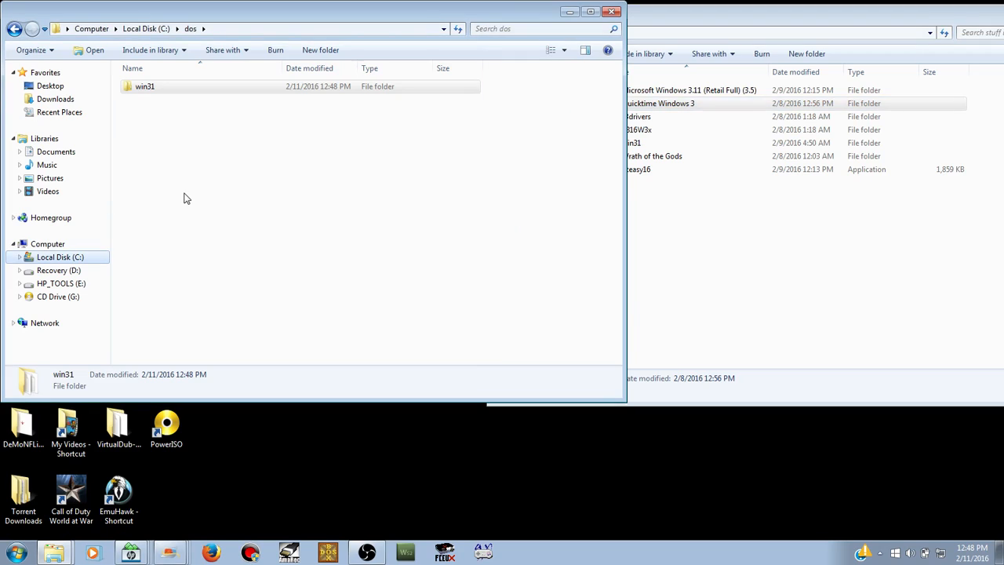
pyautogui.click(185, 198)
pyautogui.rightClick(185, 198)
pyautogui.click(205, 279)
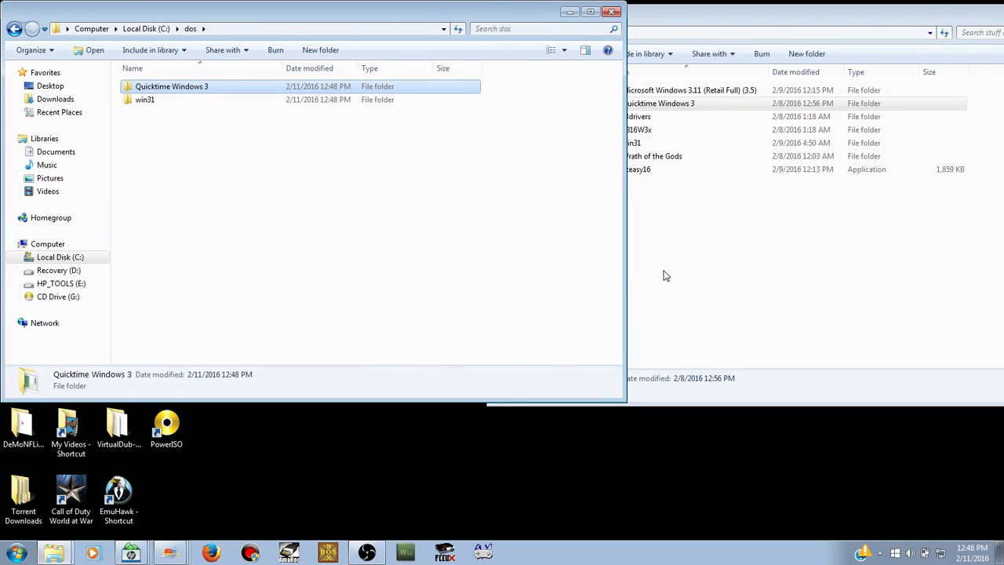
# Step: Copy the s3drivers folder from "stuff i need" into C:\dos
pyautogui.click(631, 107)
pyautogui.click(632, 118)
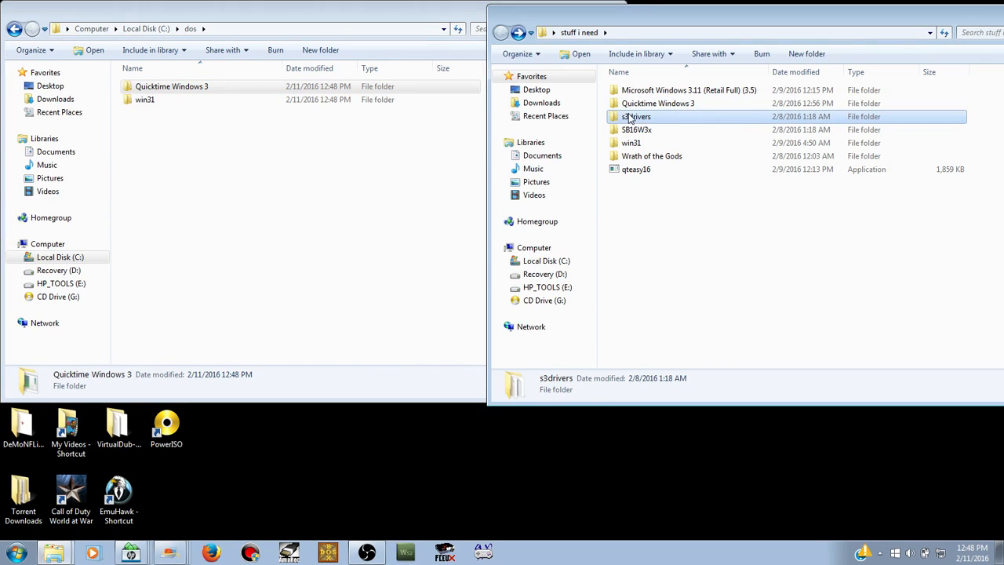
pyautogui.rightClick(629, 115)
pyautogui.click(661, 304)
pyautogui.click(278, 249)
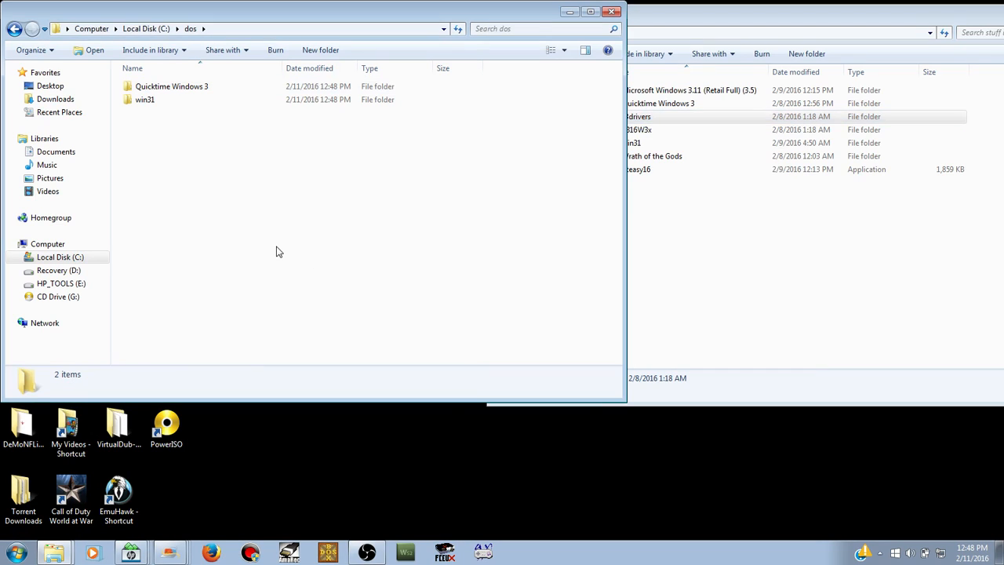
pyautogui.rightClick(278, 250)
pyautogui.click(307, 334)
# Step: Copy the SB16W3x folder from "stuff i need" into C:\dos
pyautogui.click(701, 291)
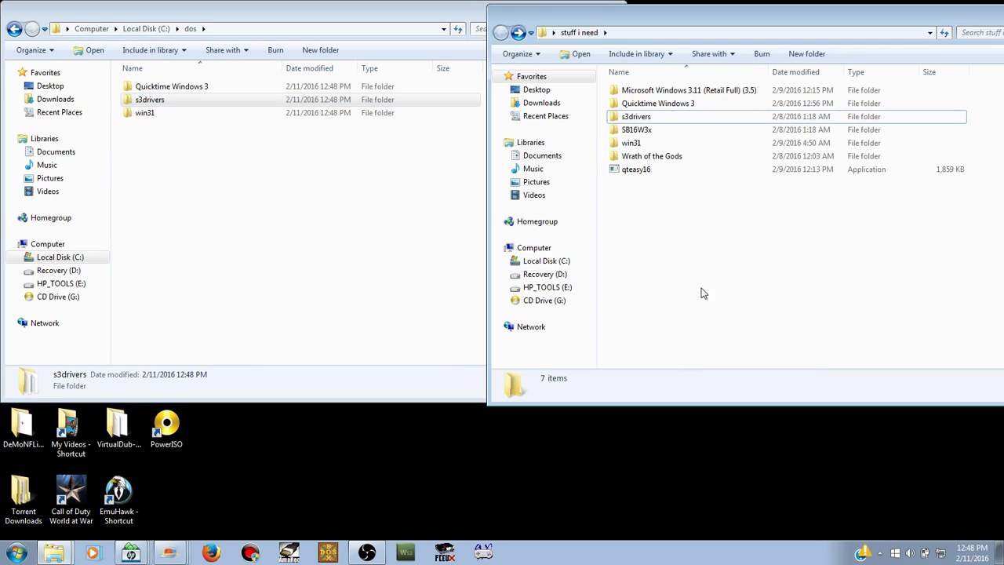
pyautogui.click(622, 134)
pyautogui.rightClick(622, 133)
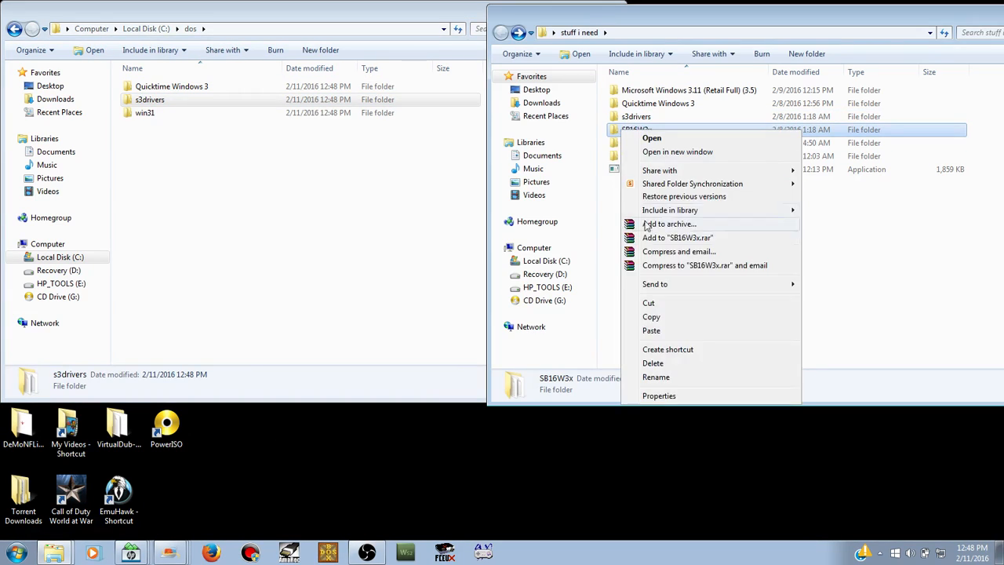
pyautogui.click(666, 313)
pyautogui.click(246, 253)
pyautogui.rightClick(246, 253)
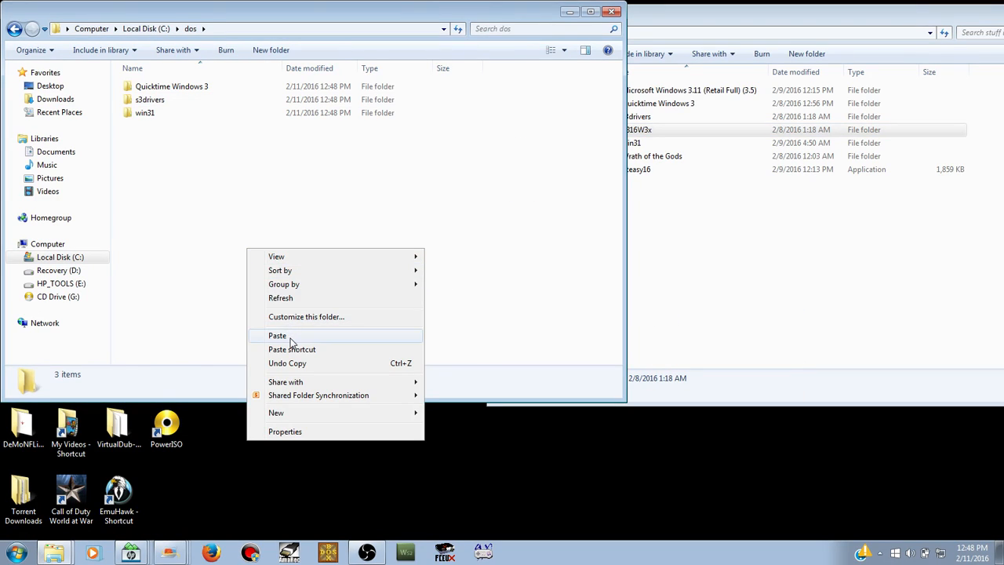
pyautogui.click(290, 336)
# Step: Copy the Wrath of the Gods folder from "stuff i need" into C:\dos
pyautogui.click(644, 217)
pyautogui.click(636, 156)
pyautogui.rightClick(632, 157)
pyautogui.click(667, 346)
pyautogui.click(191, 250)
pyautogui.rightClick(191, 250)
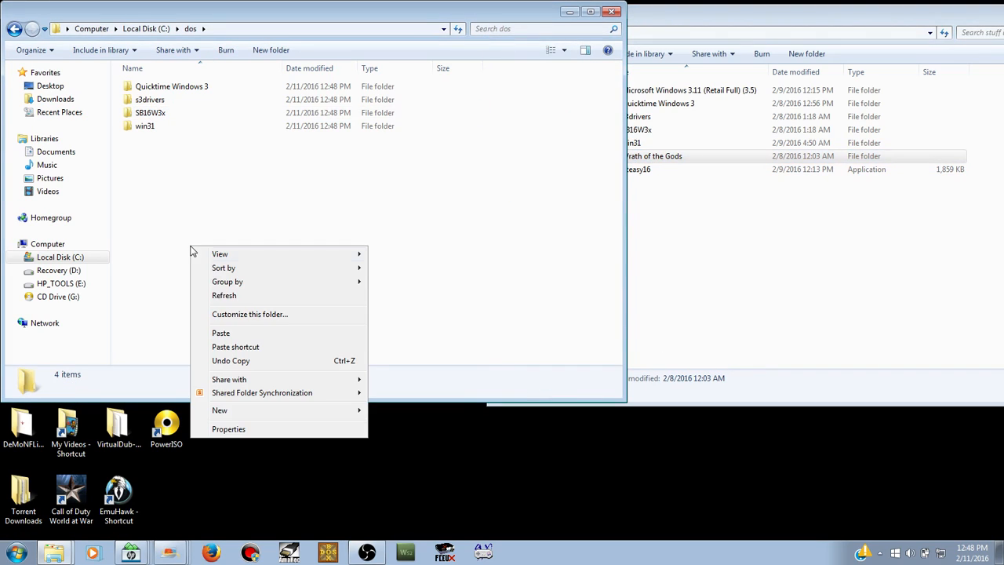
pyautogui.click(221, 333)
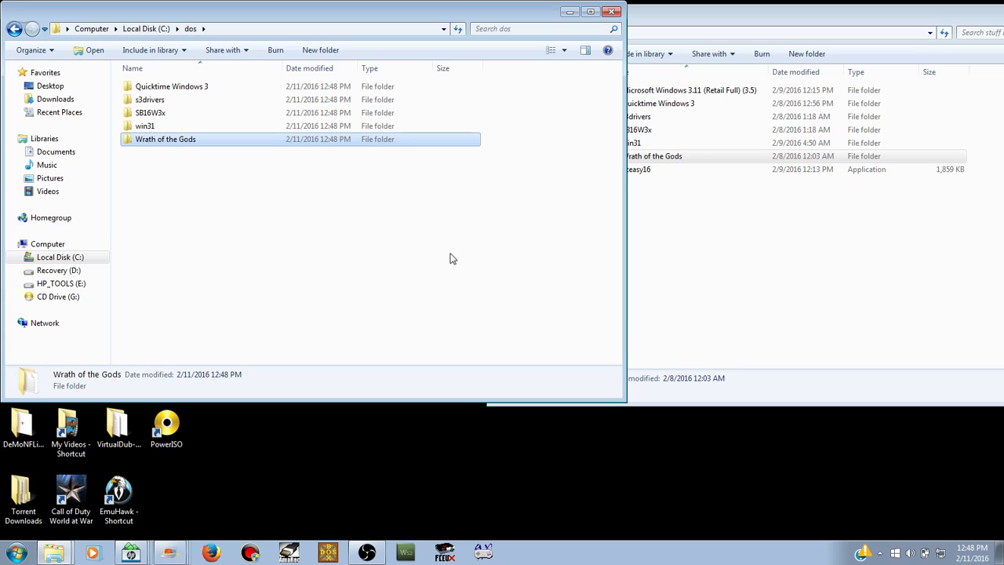
pyautogui.click(298, 266)
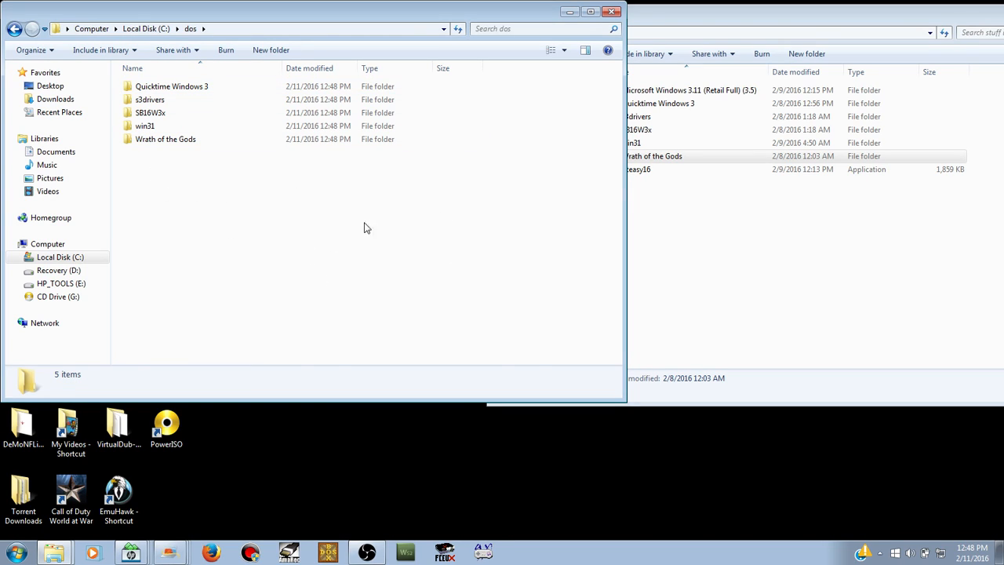
# Step: Close the "stuff i need" window and move the dos window clear of the main desktop icons
pyautogui.click(787, 311)
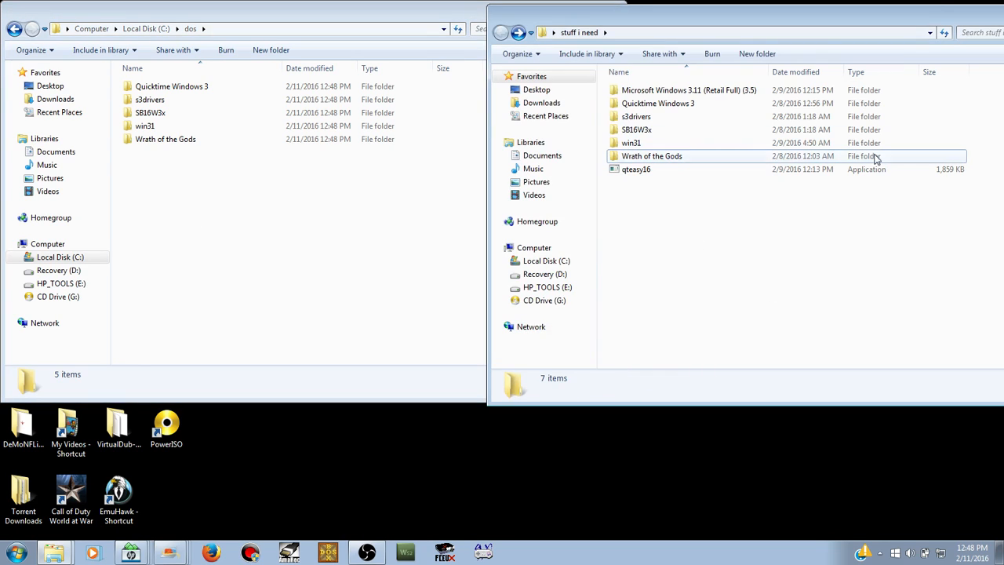
pyautogui.moveTo(956, 22); pyautogui.dragTo(864, 26)
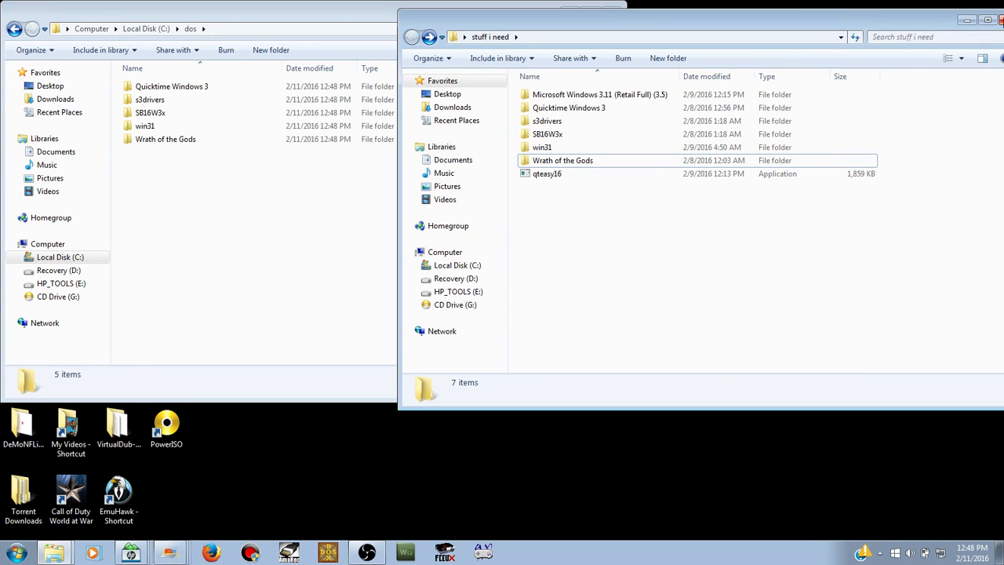
pyautogui.click(1000, 20)
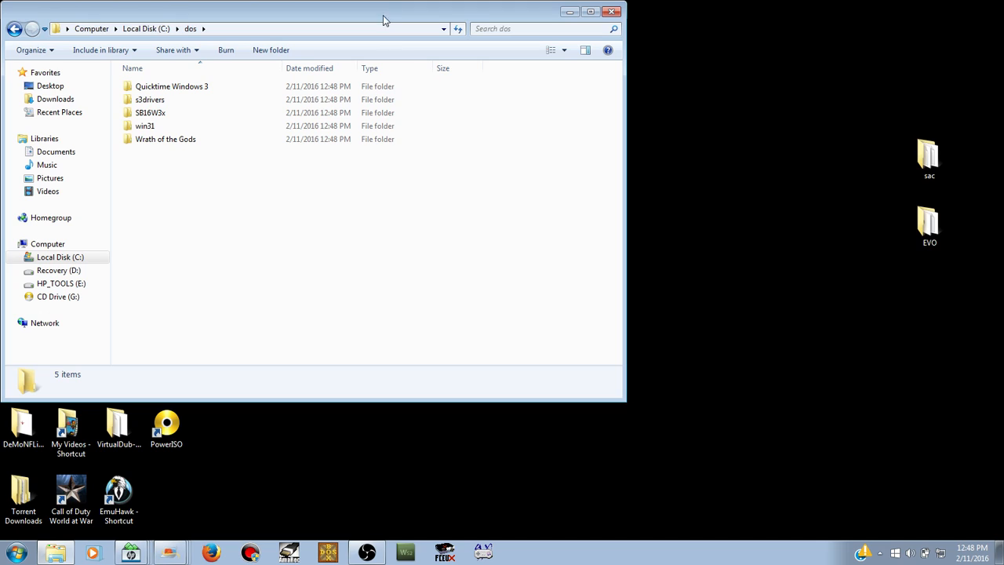
pyautogui.moveTo(375, 19); pyautogui.dragTo(679, 22)
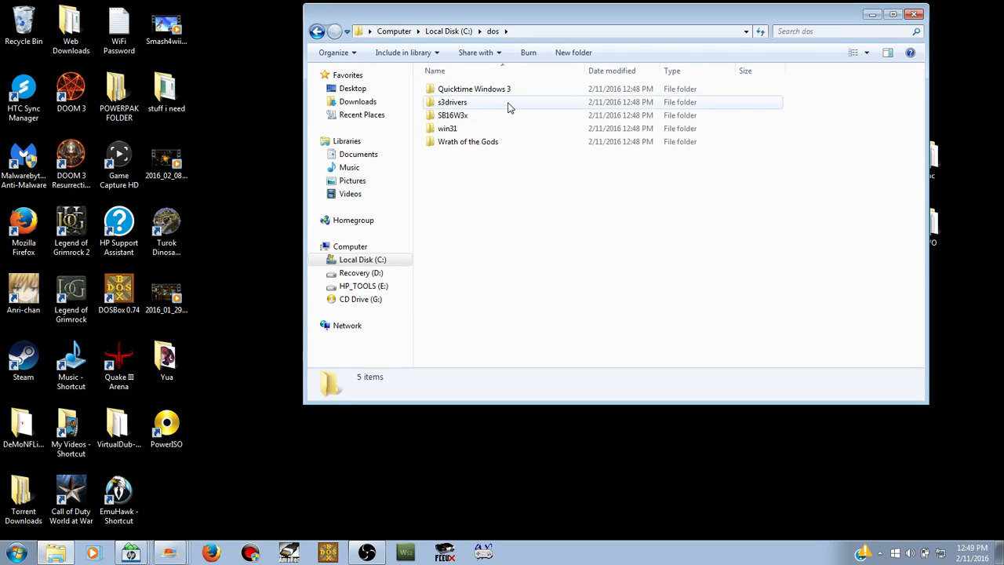
# Step: Rename the Quicktime Windows 3 folder in C:\dos as "qt"
pyautogui.rightClick(469, 89)
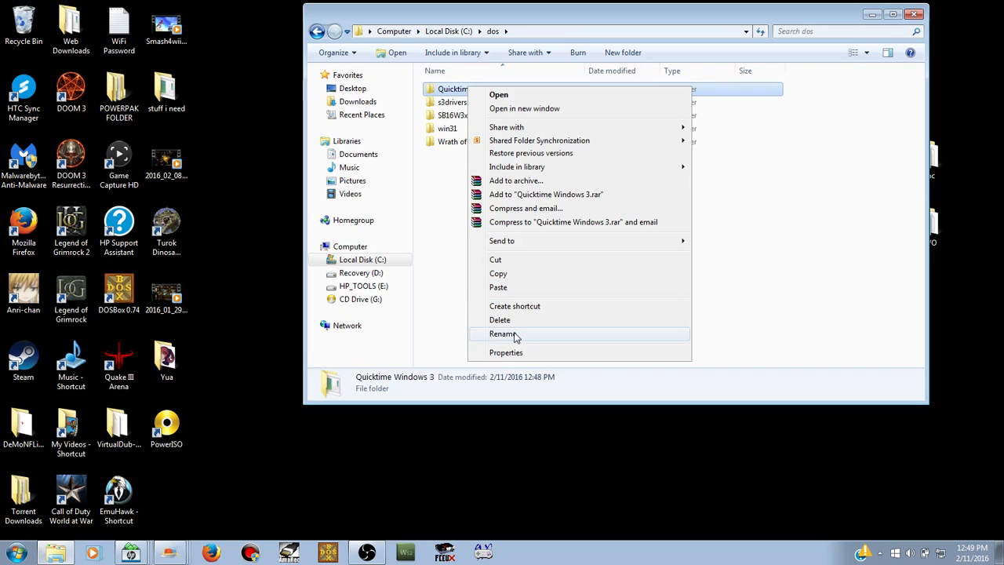
pyautogui.click(514, 334)
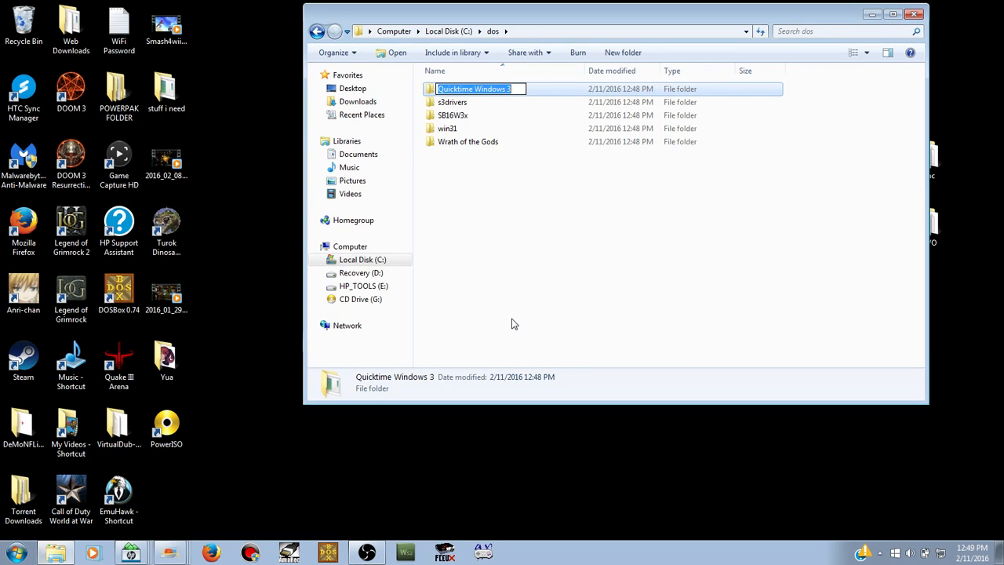
pyautogui.write('qt')
pyautogui.press('Return')
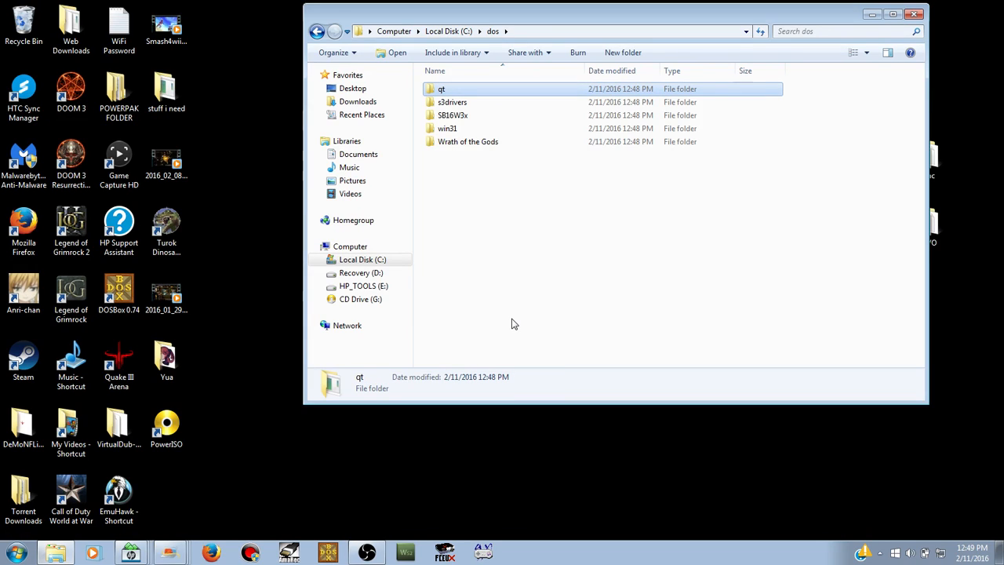
# Step: Rename the s3drivers folder in C:\dos as "s3"
pyautogui.rightClick(461, 102)
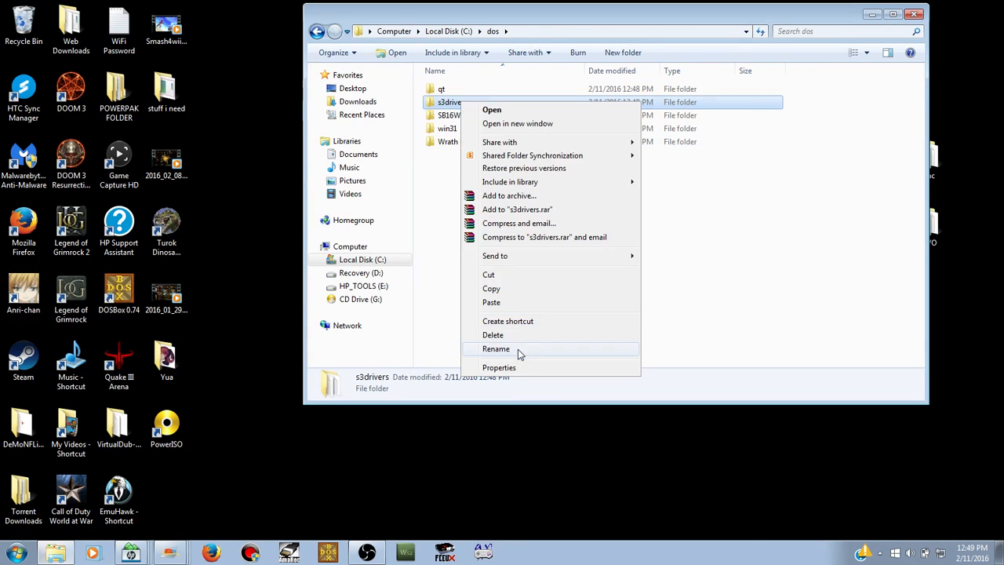
pyautogui.click(519, 350)
pyautogui.write('s')
pyautogui.press('Return')
pyautogui.click(505, 212)
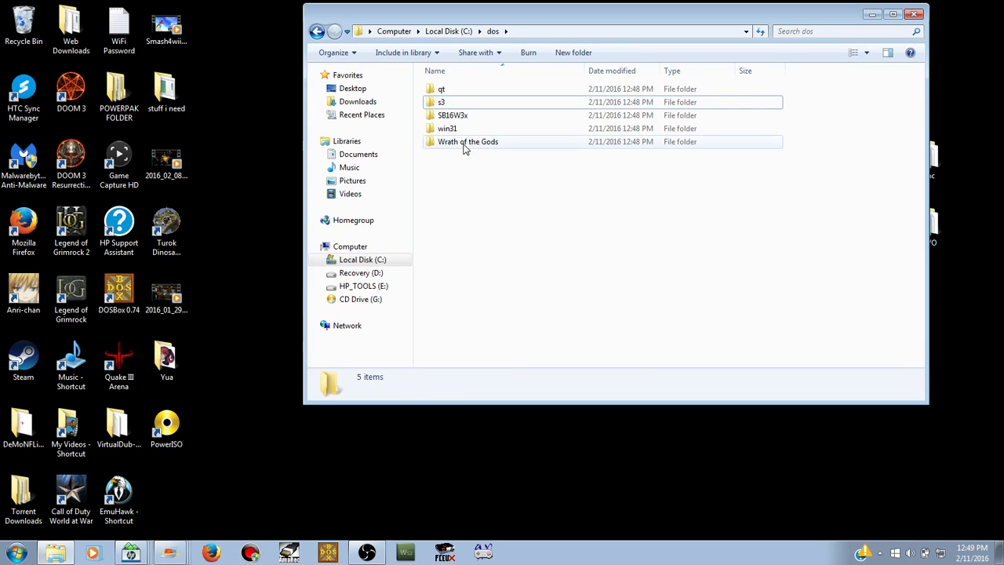
# Step: Rename the SB16W3x folder in C:\dos as "sb16"
pyautogui.rightClick(461, 116)
pyautogui.click(496, 363)
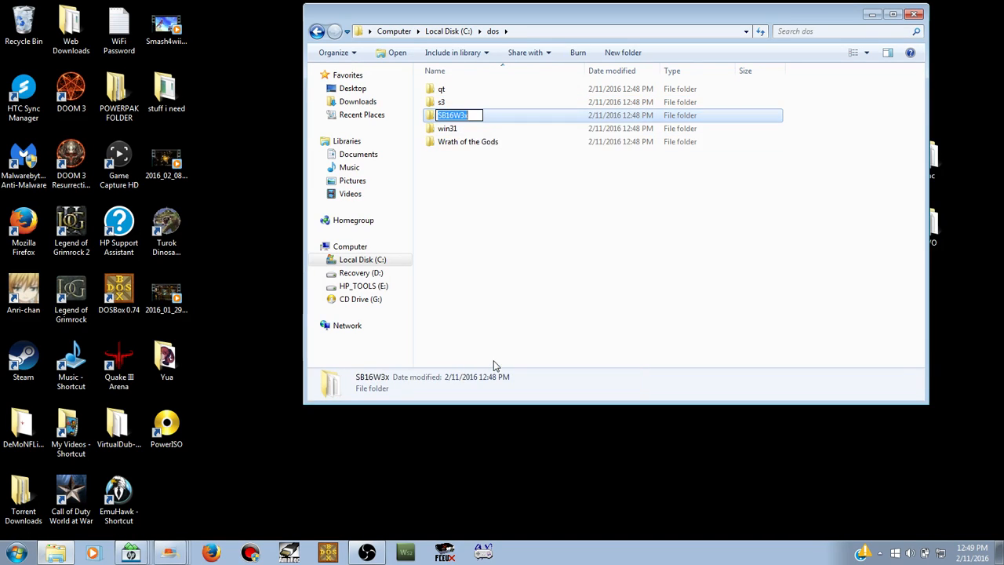
pyautogui.write('sb16')
pyautogui.press('Return')
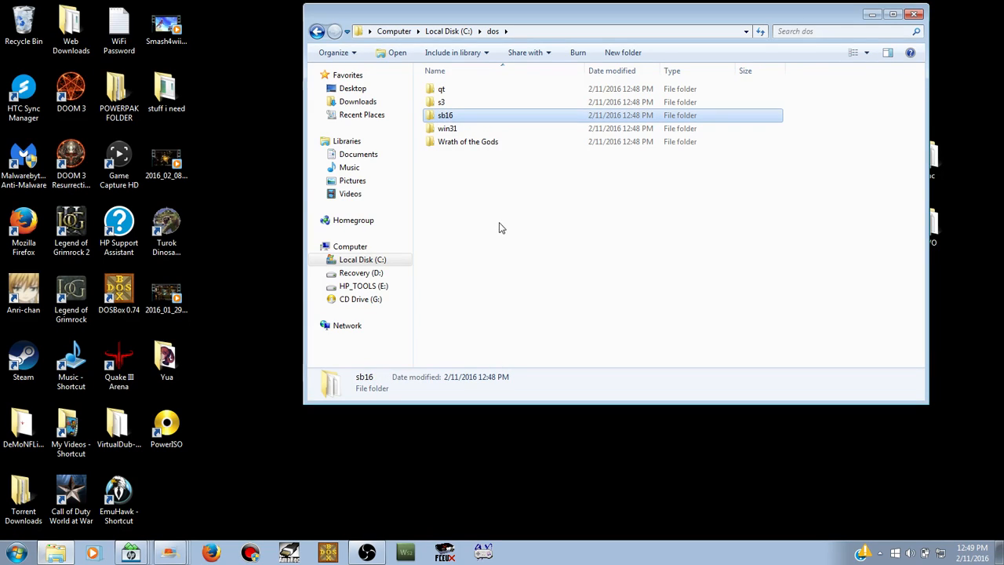
# Step: Rename the Wrath of the Gods folder in C:\dos as "gods"
pyautogui.click(453, 132)
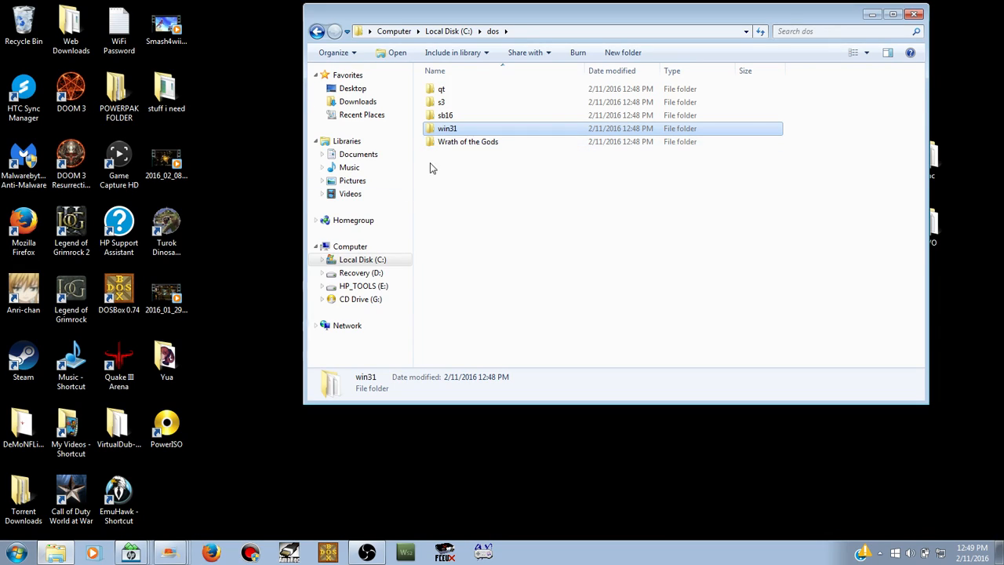
pyautogui.click(453, 147)
pyautogui.rightClick(452, 149)
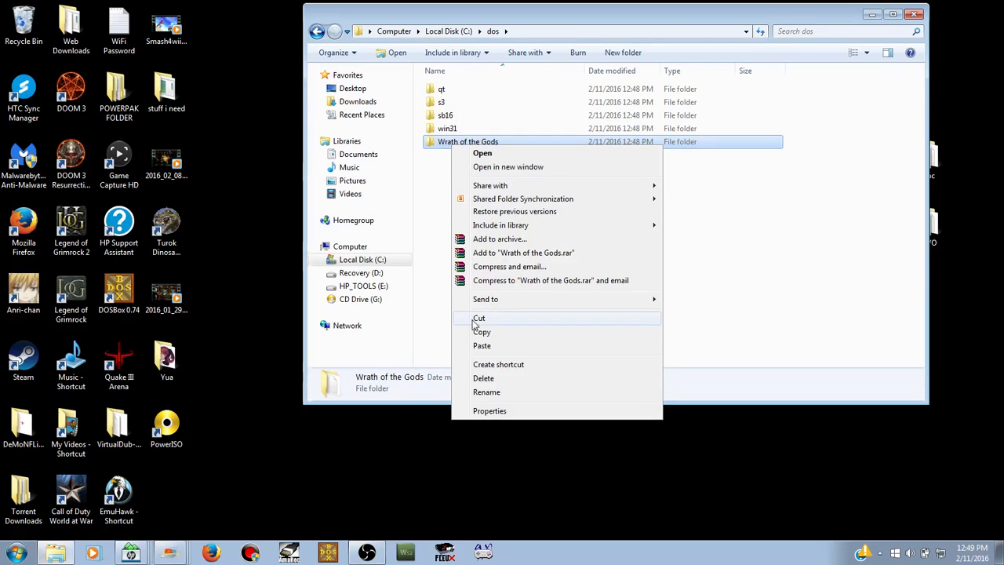
pyautogui.click(493, 397)
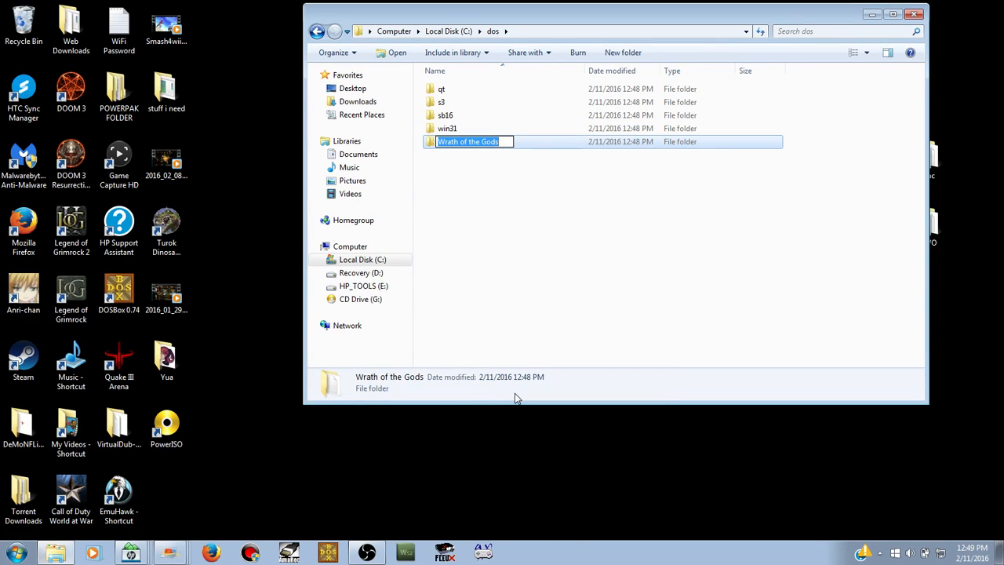
pyautogui.write('gods')
pyautogui.press('Return')
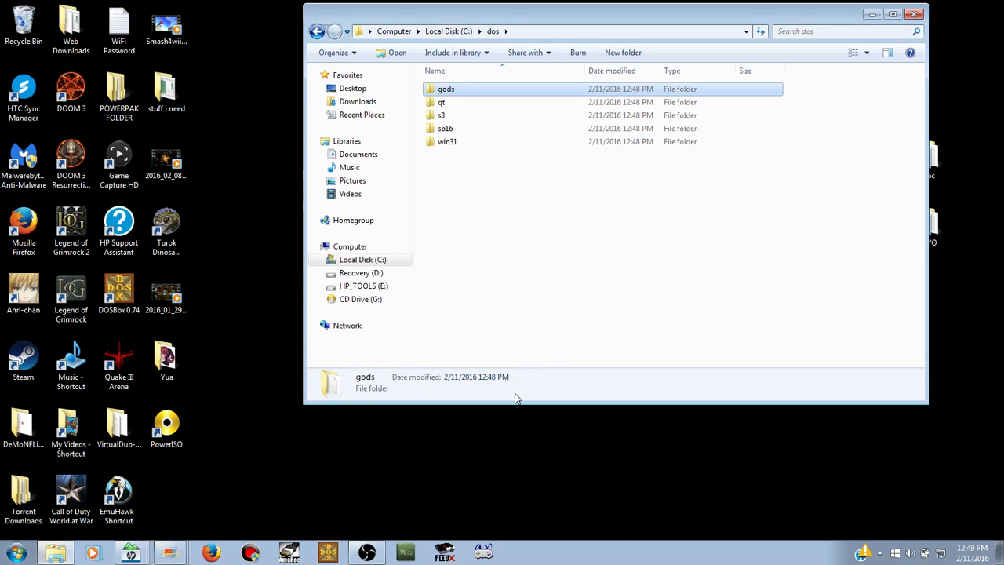
pyautogui.click(506, 289)
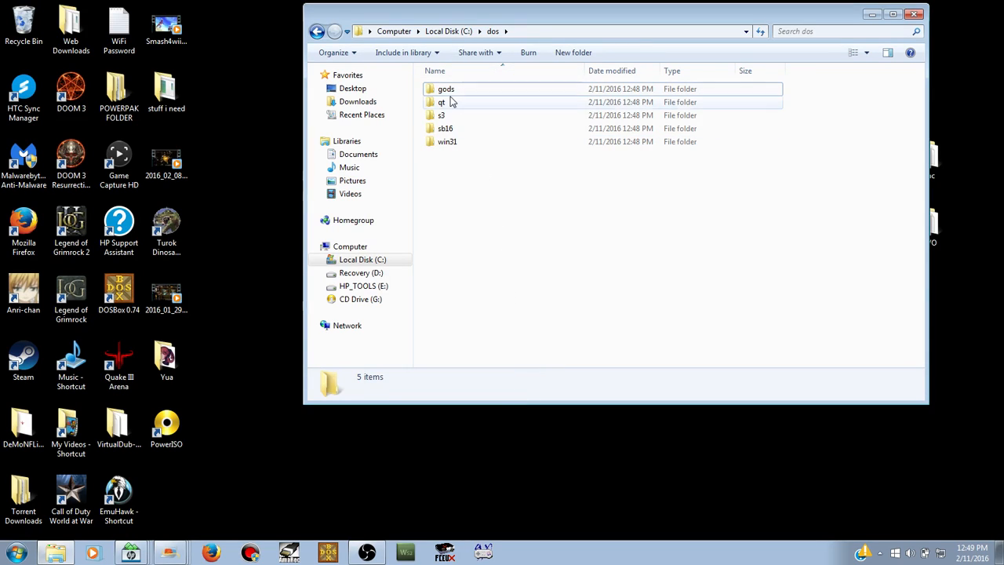
pyautogui.click(450, 94)
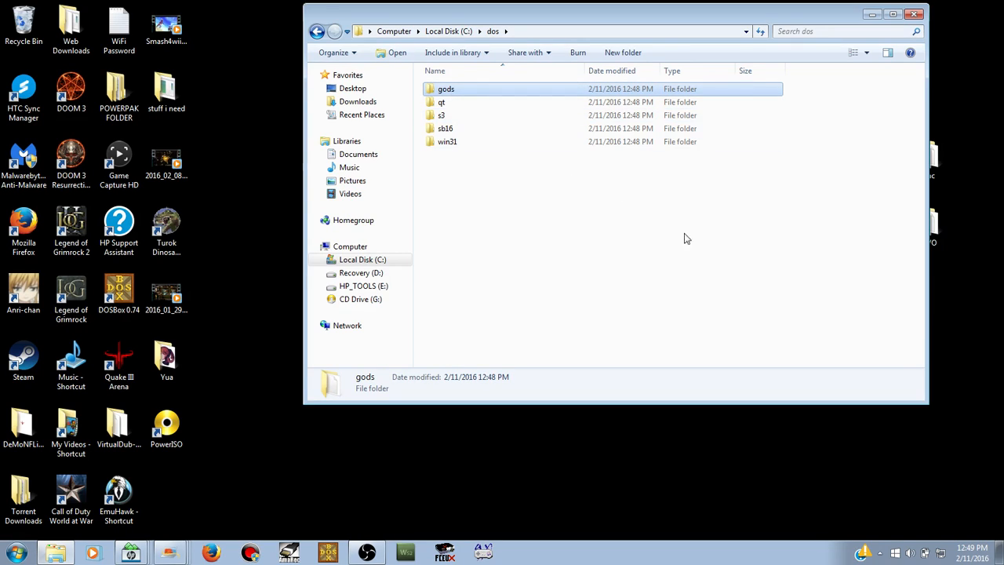
# Step: Close the dos folder window, launch DOSBox 0.74 from the desktop and move its window higher on the screen
pyautogui.click(681, 270)
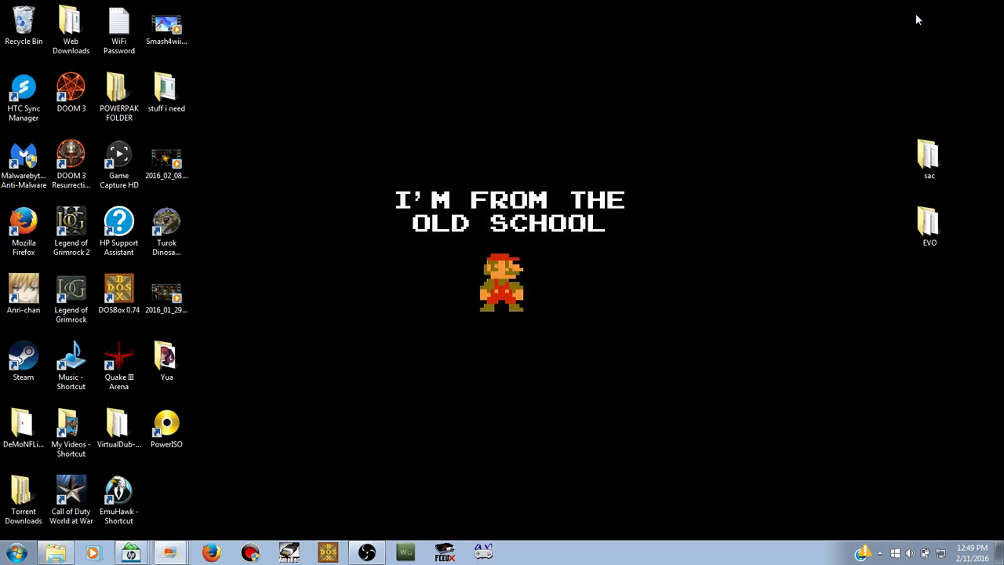
pyautogui.click(914, 14)
pyautogui.doubleClick(121, 297)
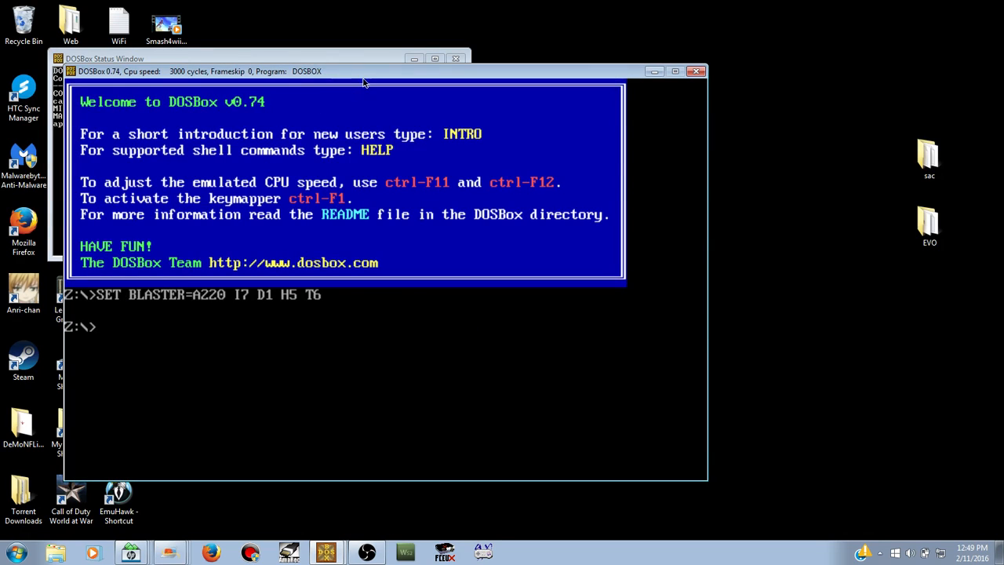
pyautogui.moveTo(372, 66); pyautogui.dragTo(372, 31)
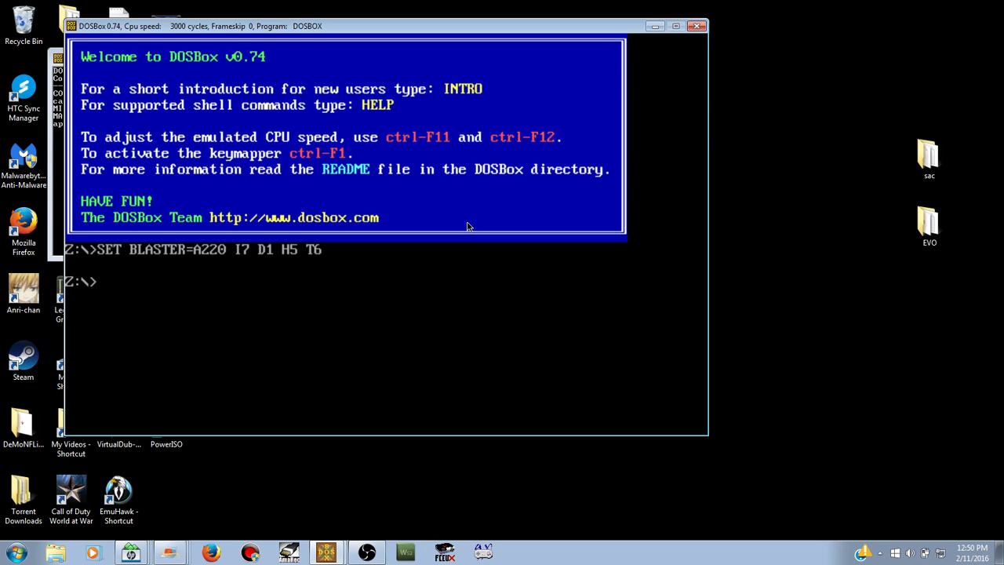
# Step: Raise the emulated CPU speed in DOSBox to 30015 cycles
pyautogui.hotkey('ctrl', 'F12')
pyautogui.hotkey('ctrl', 'F12')
pyautogui.hotkey('ctrl', 'F12')
pyautogui.hotkey('ctrl', 'F12')
pyautogui.hotkey('ctrl', 'F12')
pyautogui.hotkey('ctrl', 'F12')
pyautogui.hotkey('ctrl', 'F12')
pyautogui.hotkey('ctrl', 'F12')
pyautogui.hotkey('ctrl', 'F12')
pyautogui.hotkey('ctrl', 'F12')
pyautogui.hotkey('ctrl', 'F12')
pyautogui.hotkey('ctrl', 'F12')
pyautogui.hotkey('ctrl', 'F12')
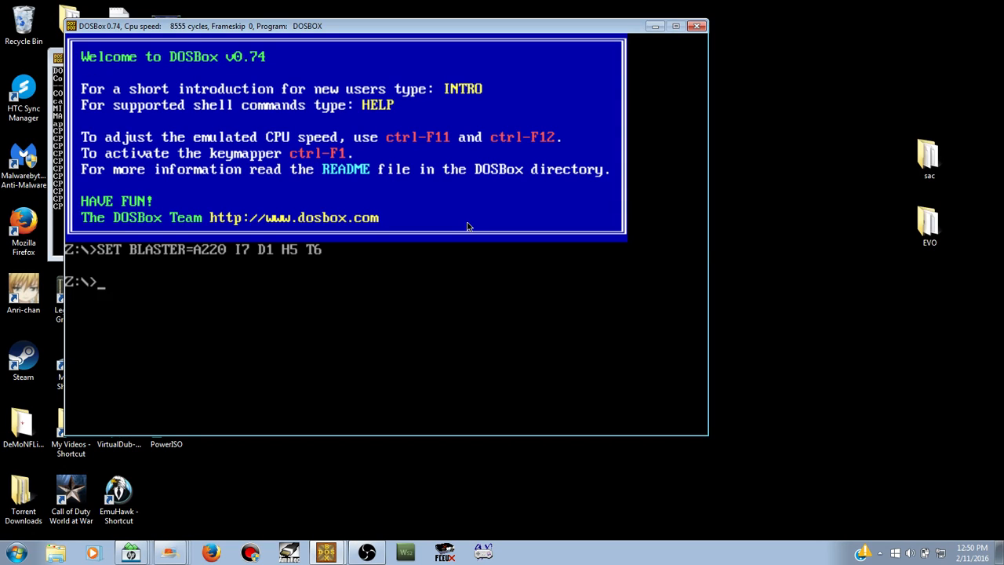
pyautogui.hotkey('ctrl', 'F12')
pyautogui.hotkey('ctrl', 'F12')
pyautogui.hotkey('ctrl', 'F12')
pyautogui.hotkey('ctrl', 'F12')
pyautogui.hotkey('ctrl', 'F12')
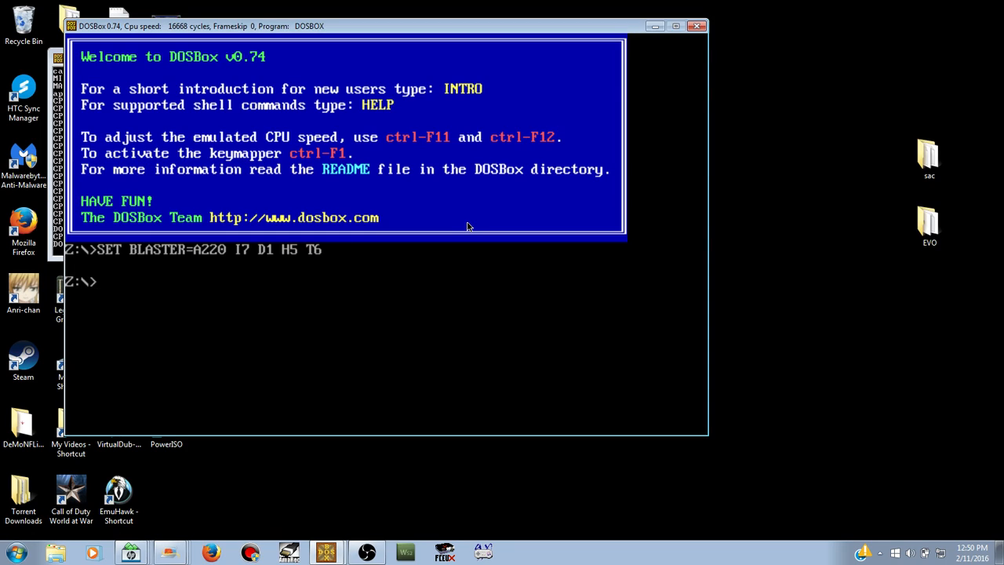
pyautogui.hotkey('ctrl', 'F12')
pyautogui.hotkey('ctrl', 'F12')
pyautogui.hotkey('ctrl', 'F12')
pyautogui.hotkey('ctrl', 'F12')
pyautogui.hotkey('ctrl', 'F12')
pyautogui.hotkey('ctrl', 'F12')
pyautogui.hotkey('ctrl', 'F12')
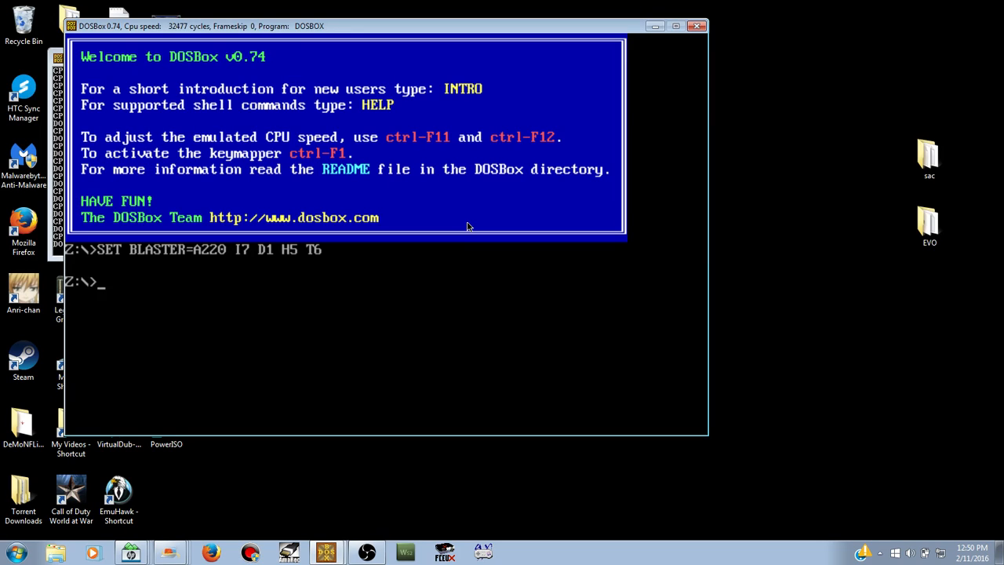
pyautogui.hotkey('ctrl', 'F12')
pyautogui.hotkey('ctrl', 'F11')
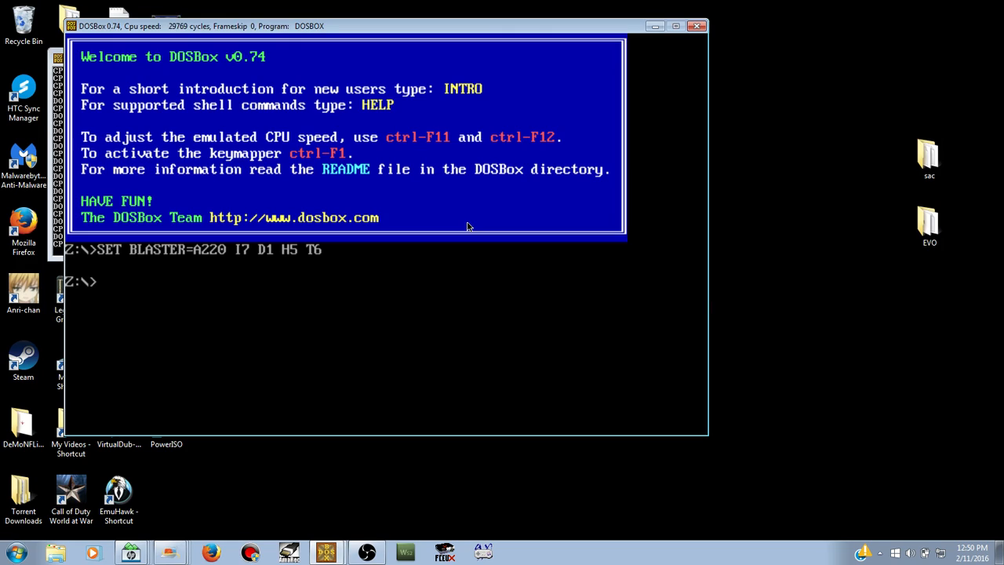
pyautogui.hotkey('ctrl', 'F12')
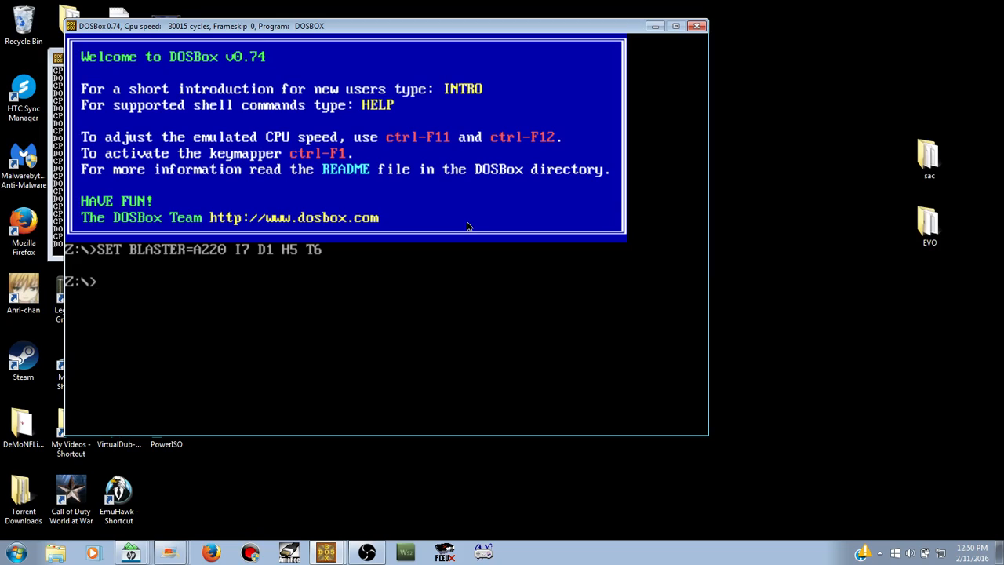
# Step: Mount c:\dos as drive C in DOSBox and change to the win31 directory on that drive
pyautogui.write('mount c c:\\dos')
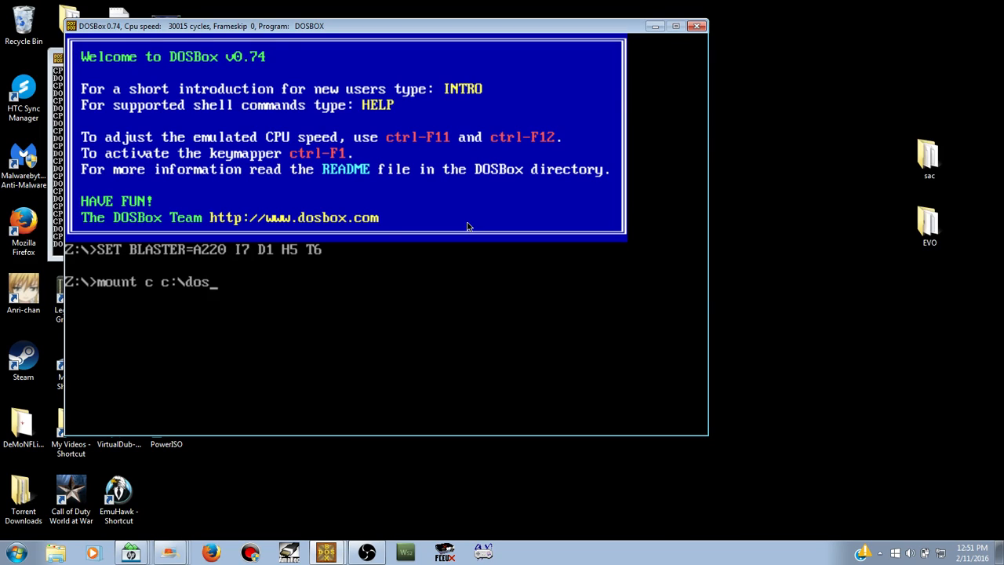
pyautogui.press('Return')
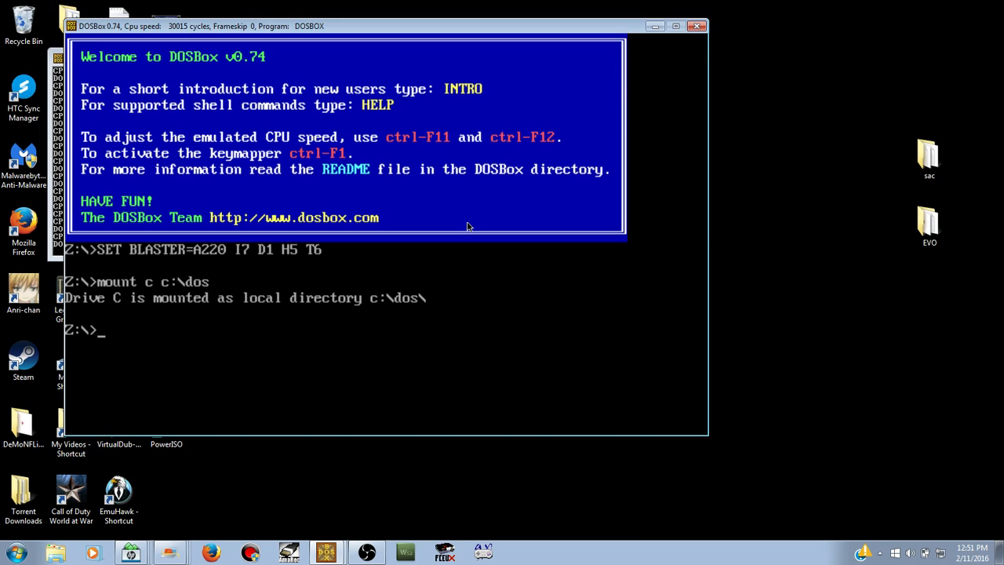
pyautogui.write('c:')
pyautogui.press('Return')
pyautogui.write('cd win31')
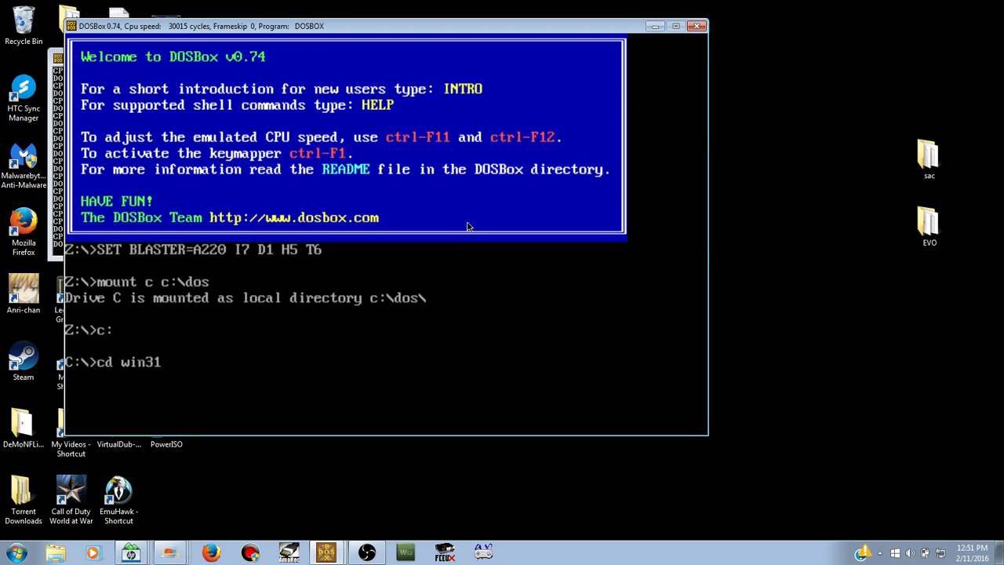
pyautogui.press('Return')
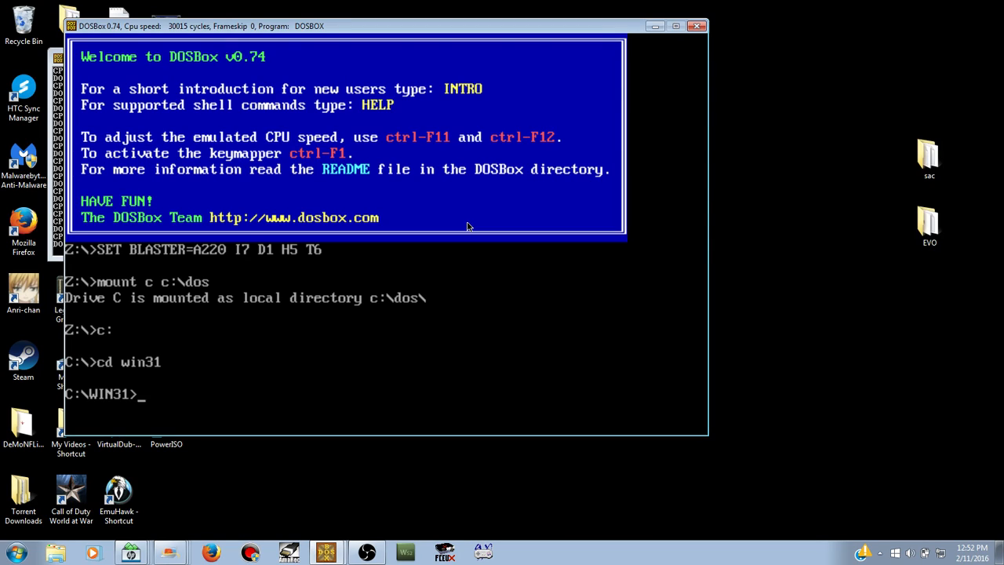
# Step: Run the Windows 3.1 setup program from the win31 directory and choose Express Setup
pyautogui.write('setup')
pyautogui.press('Return')
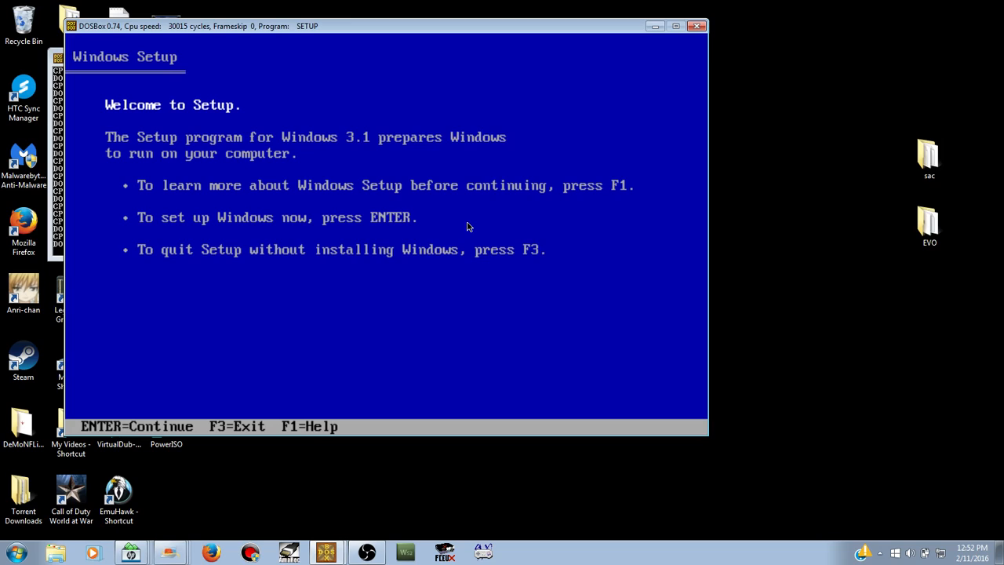
pyautogui.press('Return')
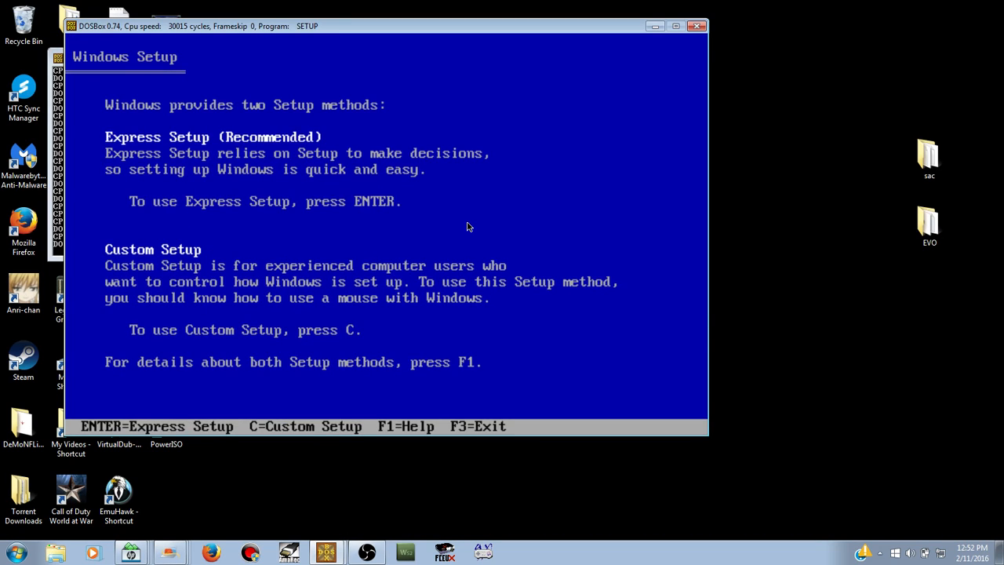
pyautogui.press('Return')
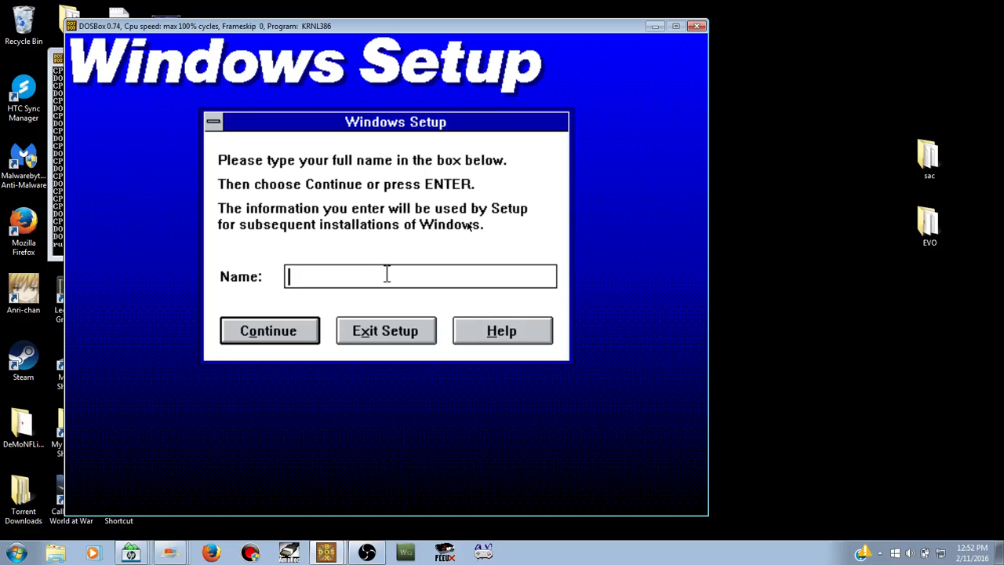
# Step: Enter the user's name for the Windows 3.1 installation and accept it on the verification screen
pyautogui.write('Jay')
pyautogui.press('Return')
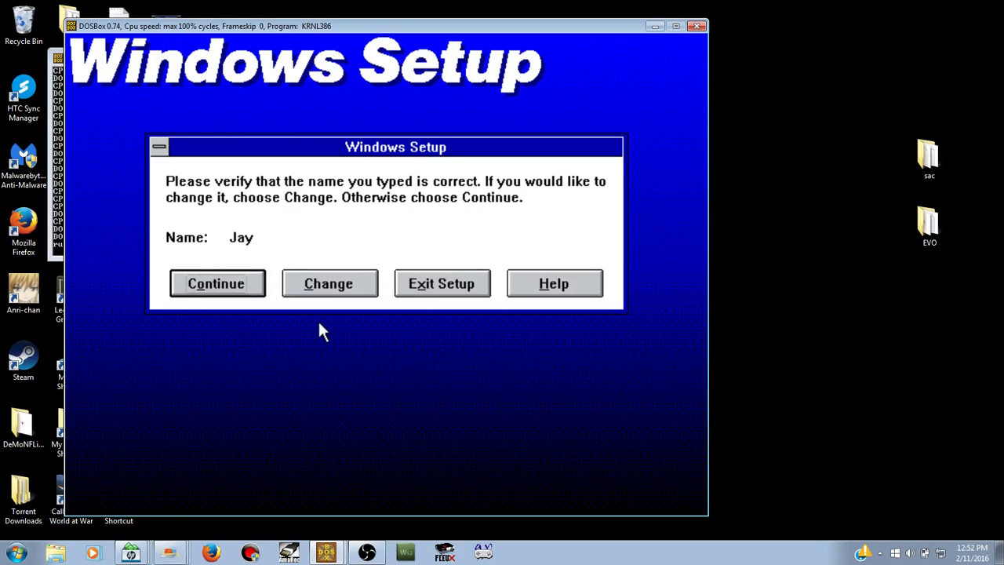
pyautogui.click(222, 292)
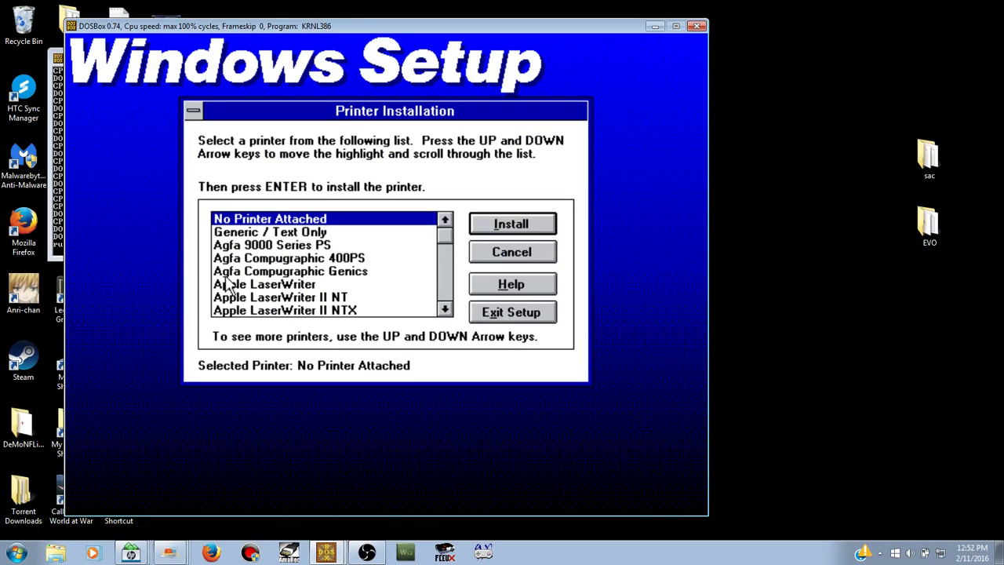
# Step: Complete Windows Setup with No Printer Attached, skipping the tutorial and choosing to reboot
pyautogui.click(512, 225)
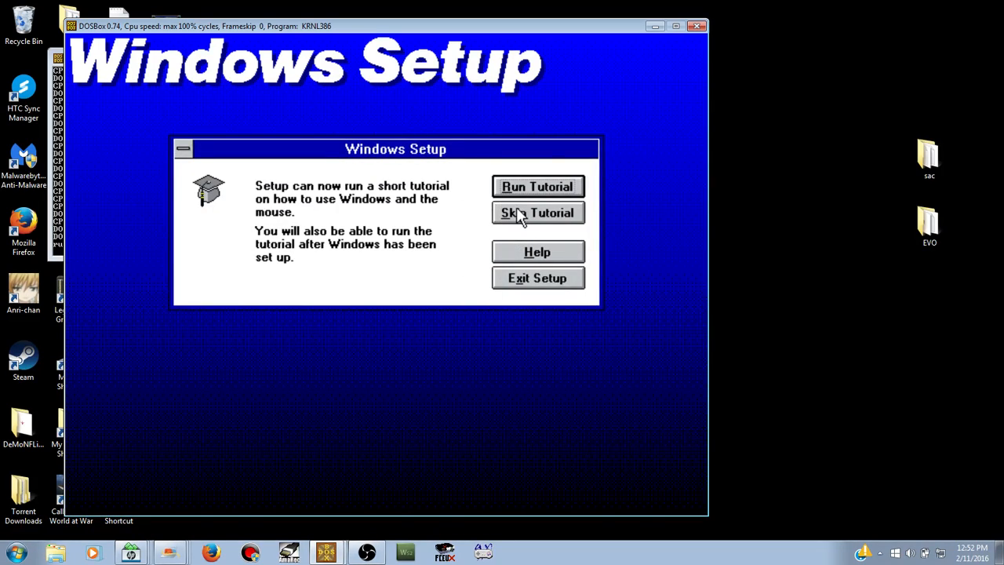
pyautogui.click(518, 209)
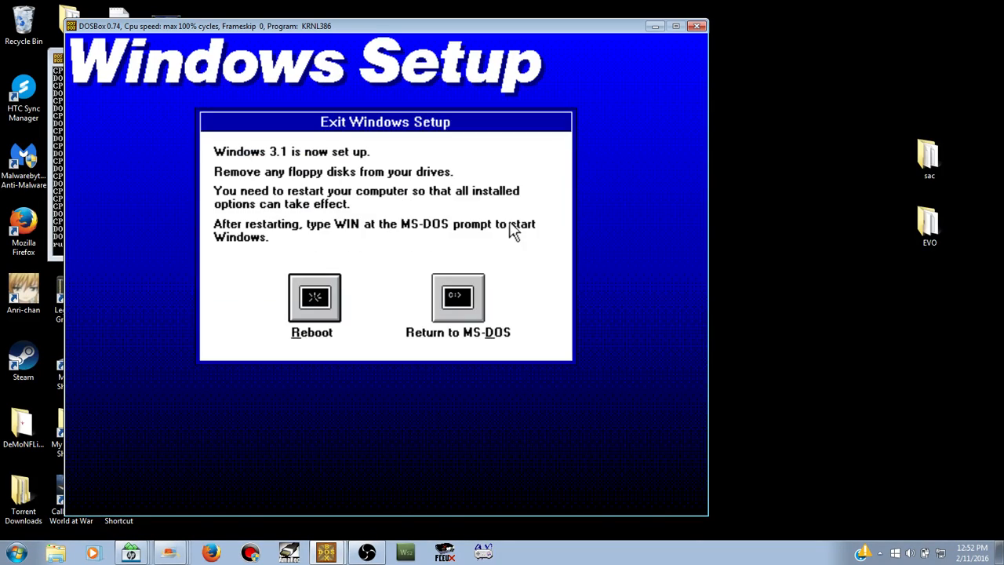
pyautogui.click(312, 298)
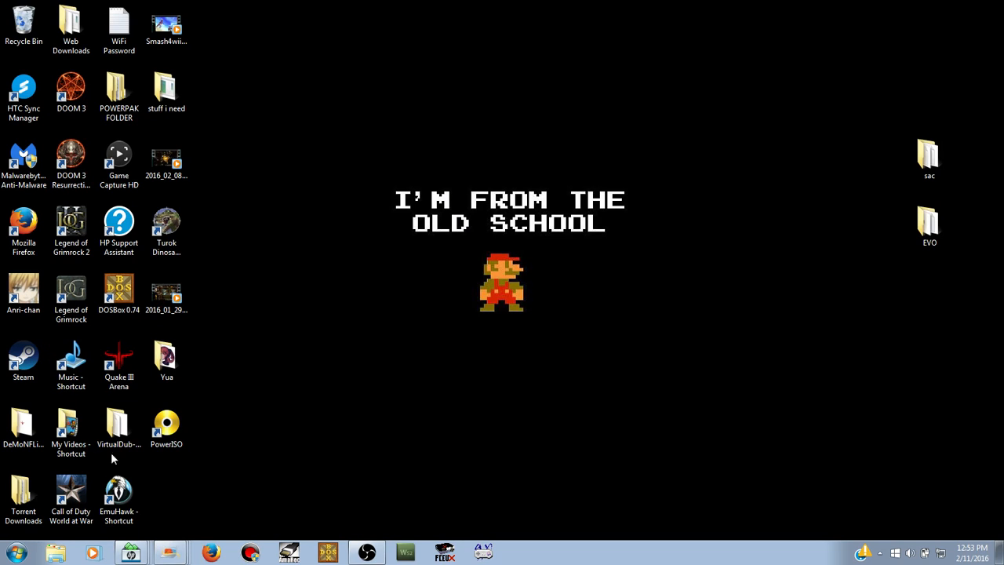
# Step: Open C:\dos in Windows Explorer, look through the files in its WINDOWS folder and return to the dos folder
pyautogui.click(17, 554)
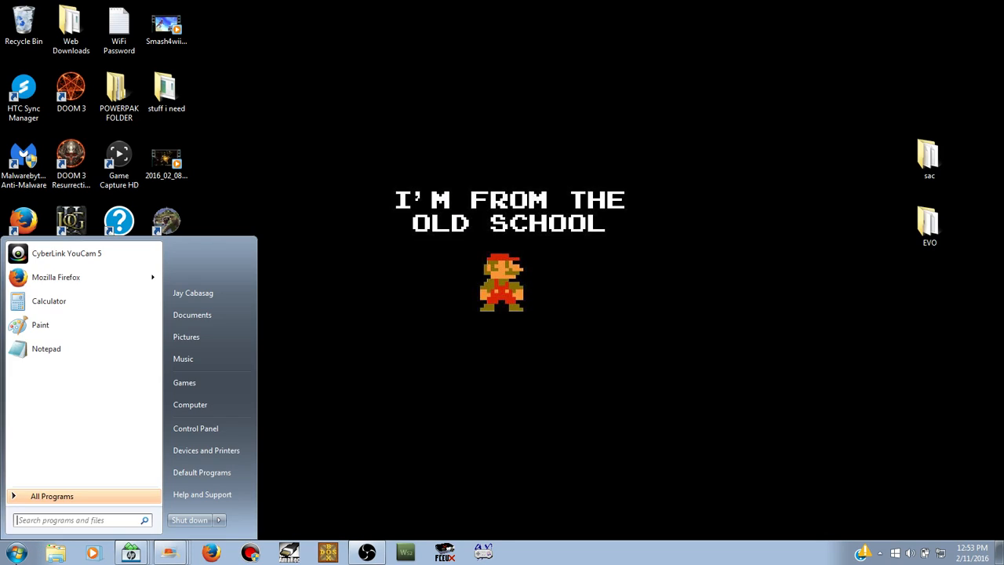
pyautogui.click(190, 408)
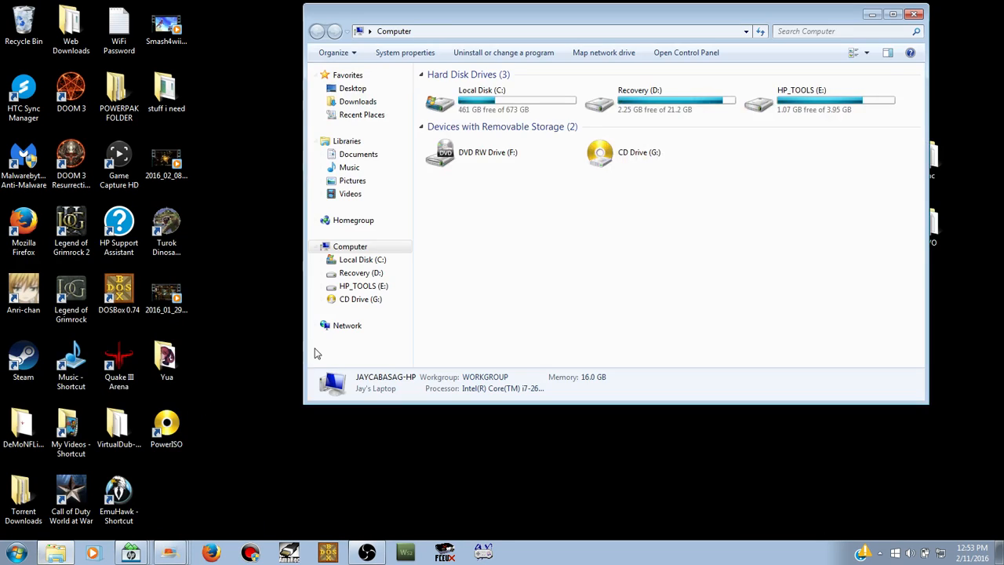
pyautogui.doubleClick(488, 107)
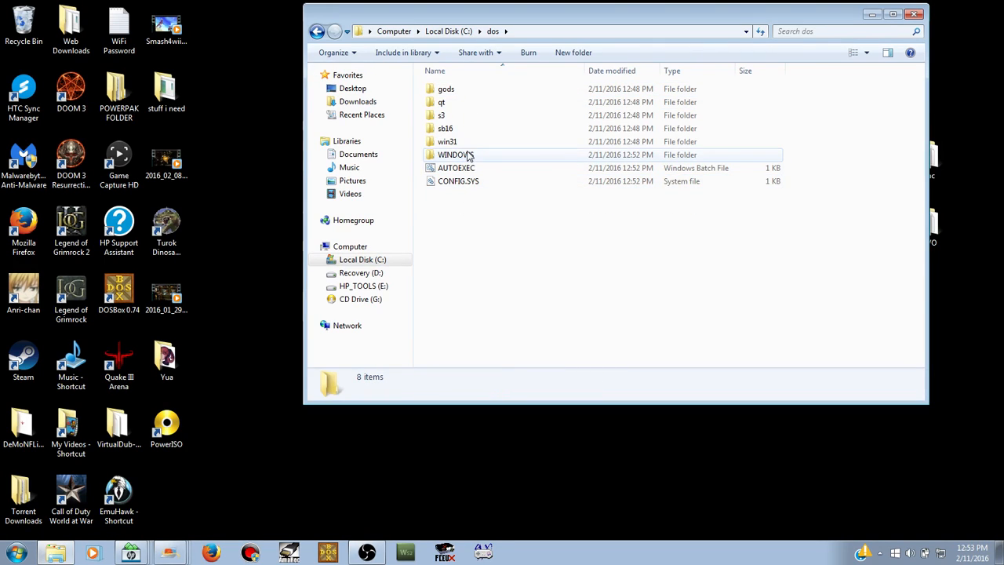
pyautogui.click(468, 155)
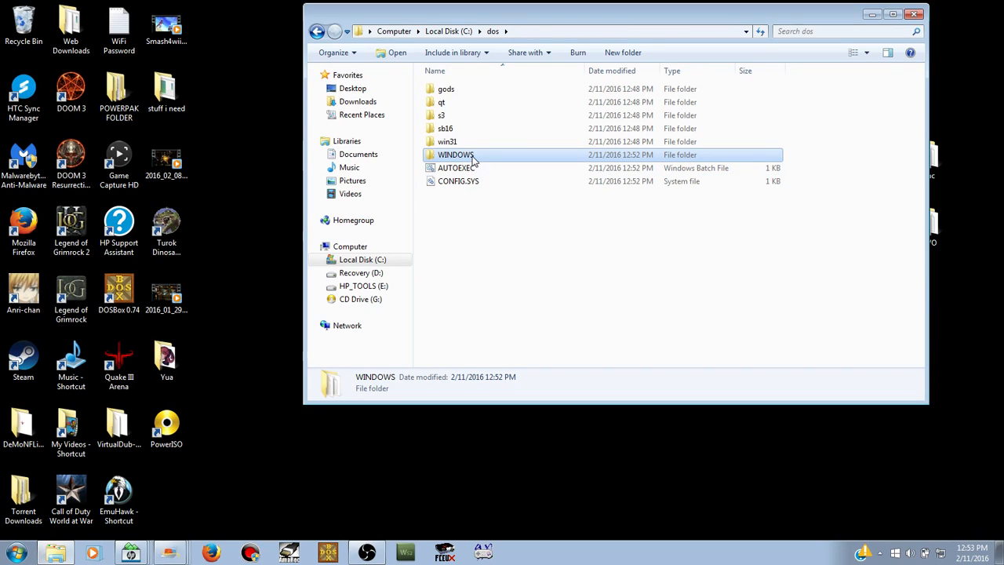
pyautogui.doubleClick(473, 158)
pyautogui.scroll(-15, 455, 235)
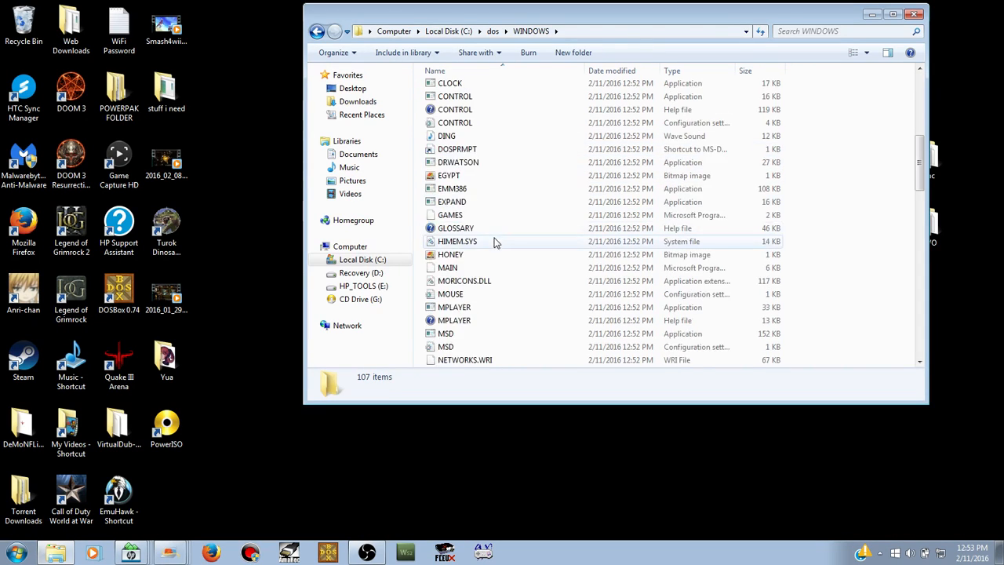
pyautogui.scroll(-5, 493, 246)
pyautogui.scroll(20, 494, 246)
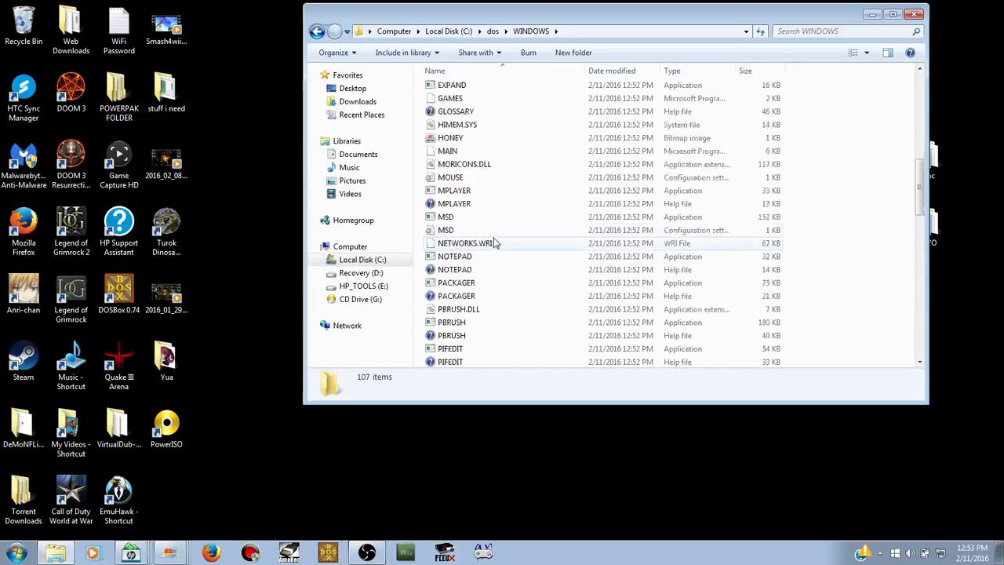
pyautogui.scroll(5, 494, 240)
pyautogui.click(316, 31)
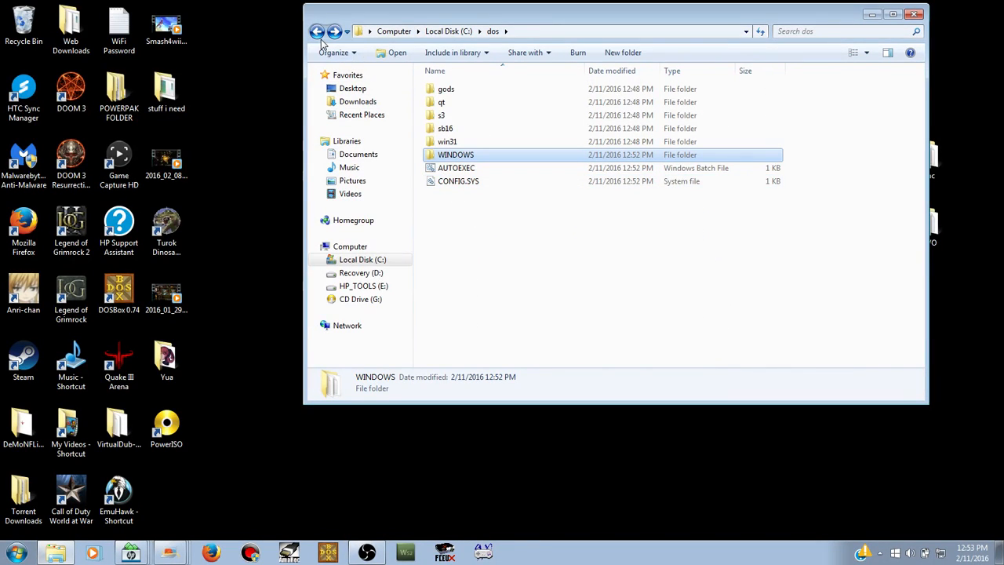
# Step: Close the Explorer window, start DOSBox 0.74 and move its window higher on the desktop
pyautogui.click(318, 32)
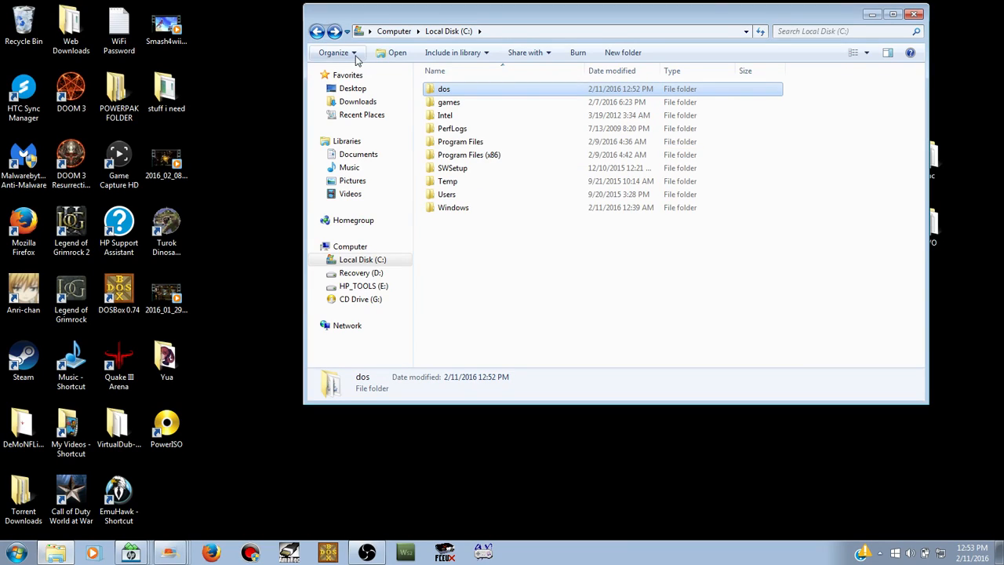
pyautogui.click(914, 13)
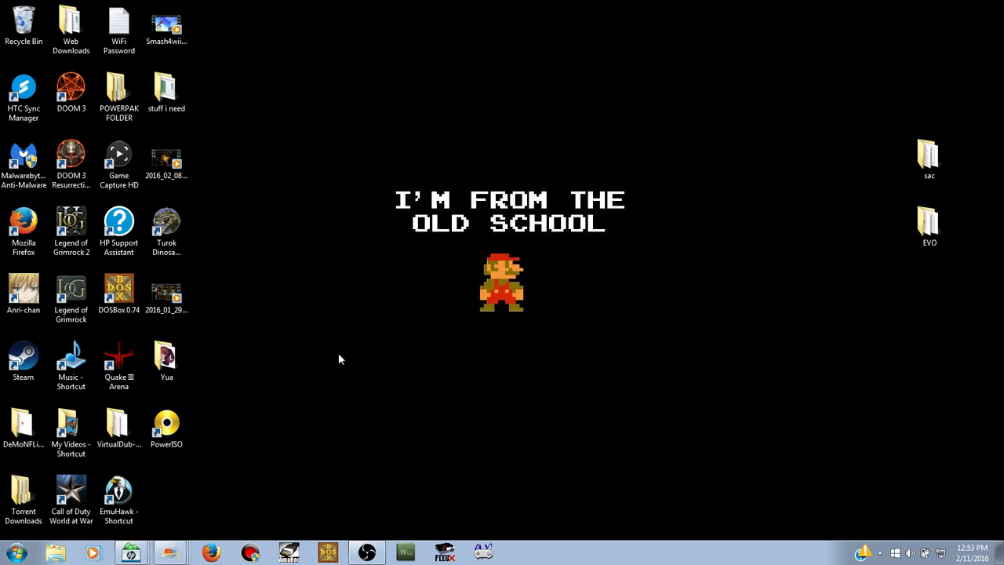
pyautogui.doubleClick(118, 290)
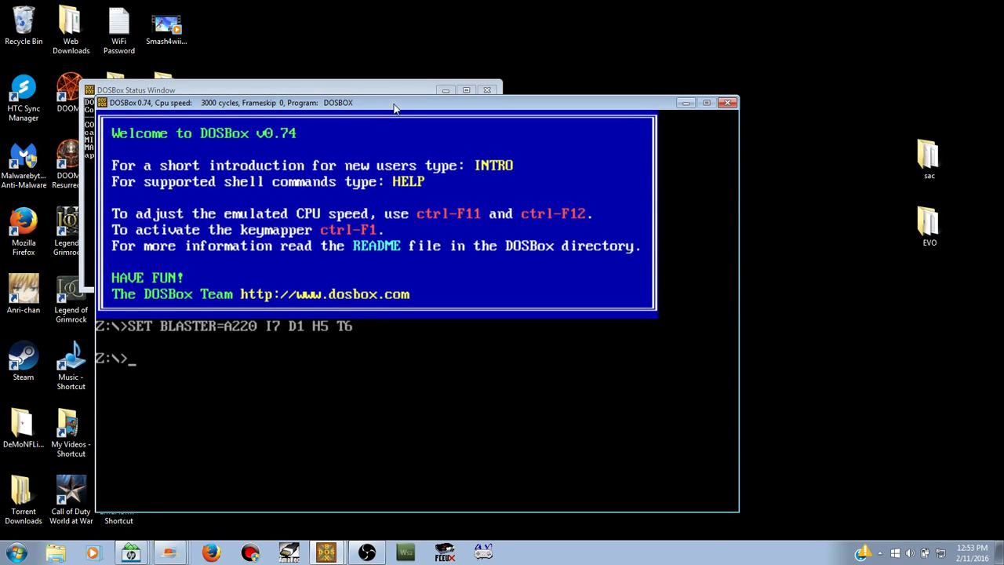
pyautogui.moveTo(395, 109); pyautogui.dragTo(372, 34)
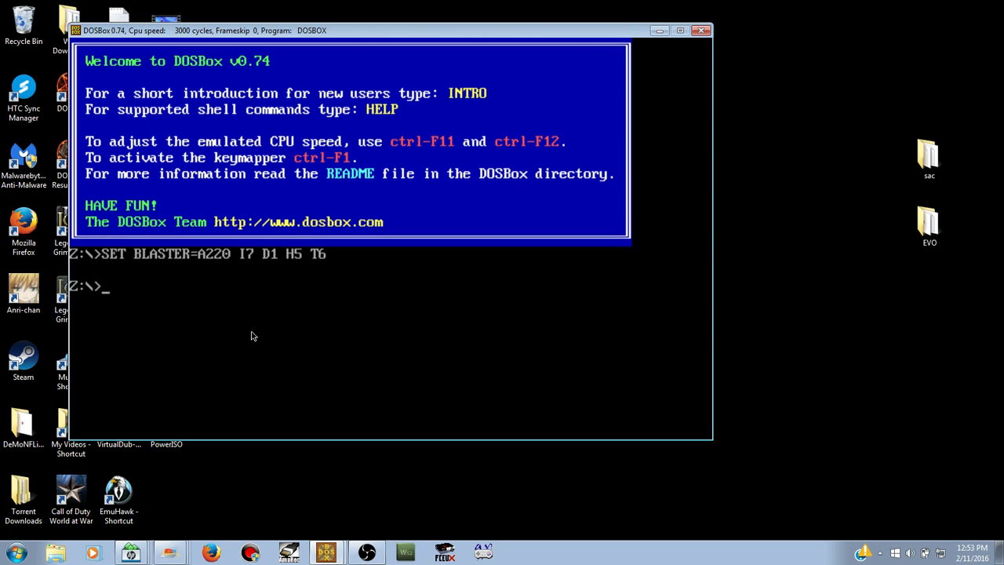
# Step: Raise the emulated CPU speed in DOSBox to 30017 cycles
pyautogui.hotkey('ctrl', 'F12')
pyautogui.hotkey('ctrl', 'F12')
pyautogui.hotkey('ctrl', 'F12')
pyautogui.hotkey('ctrl', 'F12')
pyautogui.hotkey('ctrl', 'F12')
pyautogui.hotkey('ctrl', 'F12')
pyautogui.hotkey('ctrl', 'F12')
pyautogui.hotkey('ctrl', 'F12')
pyautogui.hotkey('ctrl', 'F12')
pyautogui.hotkey('ctrl', 'F12')
pyautogui.hotkey('ctrl', 'F12')
pyautogui.hotkey('ctrl', 'F12')
pyautogui.hotkey('ctrl', 'F12')
pyautogui.hotkey('ctrl', 'F12')
pyautogui.hotkey('ctrl', 'F12')
pyautogui.hotkey('ctrl', 'F12')
pyautogui.hotkey('ctrl', 'F12')
pyautogui.hotkey('ctrl', 'F12')
pyautogui.hotkey('ctrl', 'F12')
pyautogui.hotkey('ctrl', 'F12')
pyautogui.hotkey('ctrl', 'F12')
pyautogui.hotkey('ctrl', 'F12')
pyautogui.hotkey('ctrl', 'F12')
pyautogui.hotkey('ctrl', 'F12')
pyautogui.hotkey('ctrl', 'F12')
pyautogui.hotkey('ctrl', 'F11')
pyautogui.hotkey('ctrl', 'F12')
pyautogui.hotkey('ctrl', 'F12')
pyautogui.hotkey('ctrl', 'F11')
pyautogui.hotkey('ctrl', 'F11')
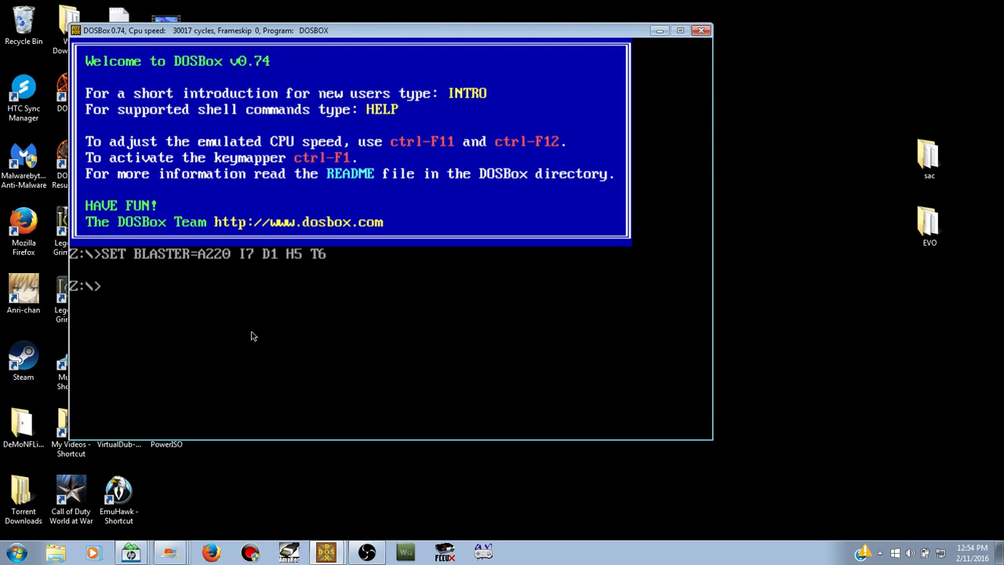
# Step: Mount c:\dos as drive C and switch to that drive
pyautogui.write('mount c c:\\dos')
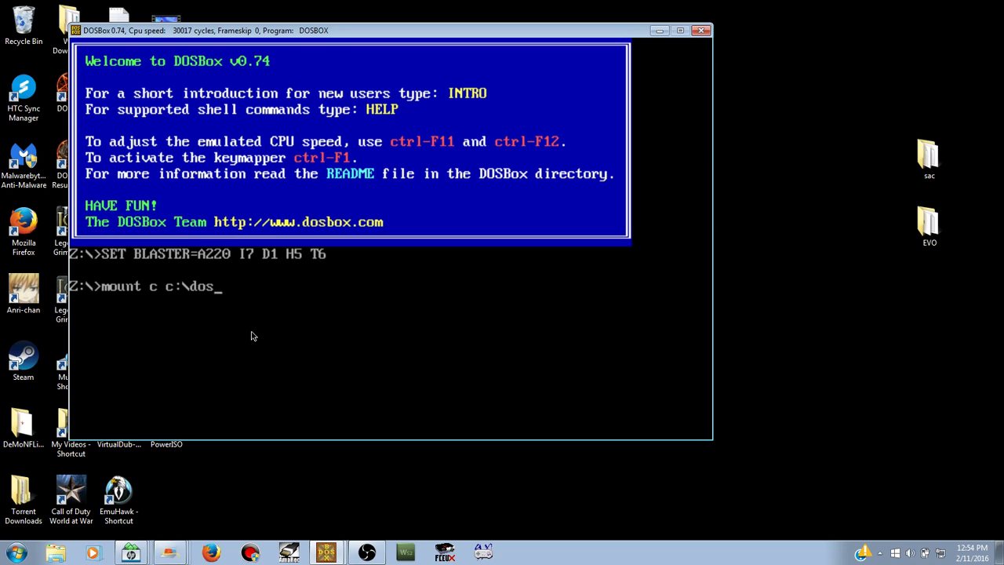
pyautogui.press('Return')
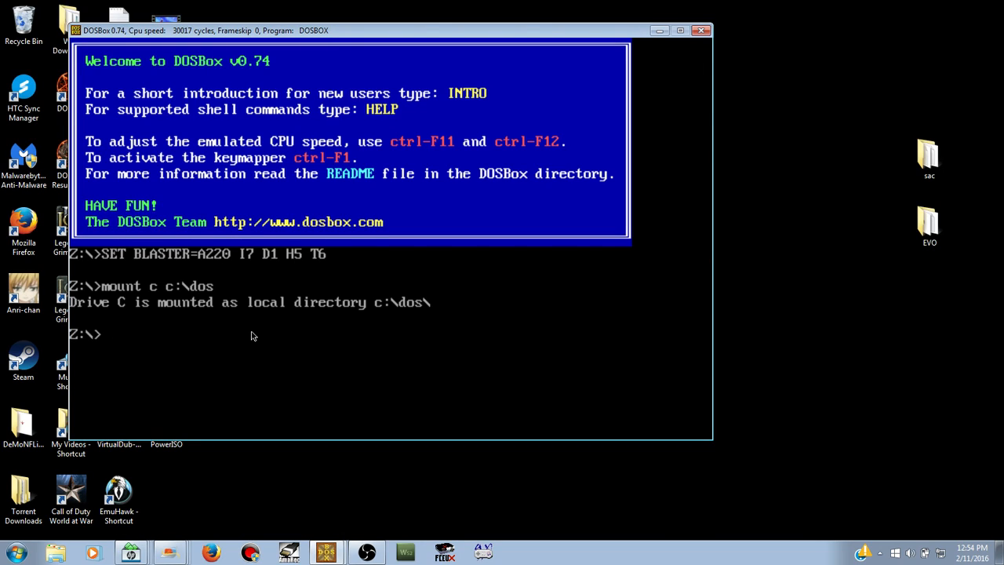
pyautogui.write('c:')
pyautogui.press('Return')
# Step: Run install in the qt directory to extract the QuickTime files, and return to the root of drive C
pyautogui.write('cd qt')
pyautogui.press('Return')
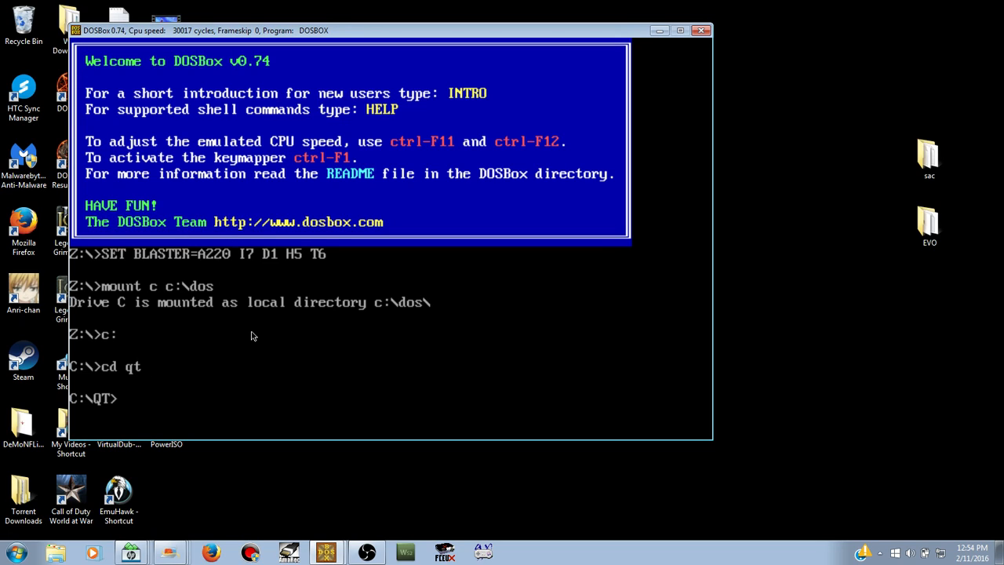
pyautogui.write('install')
pyautogui.press('Return')
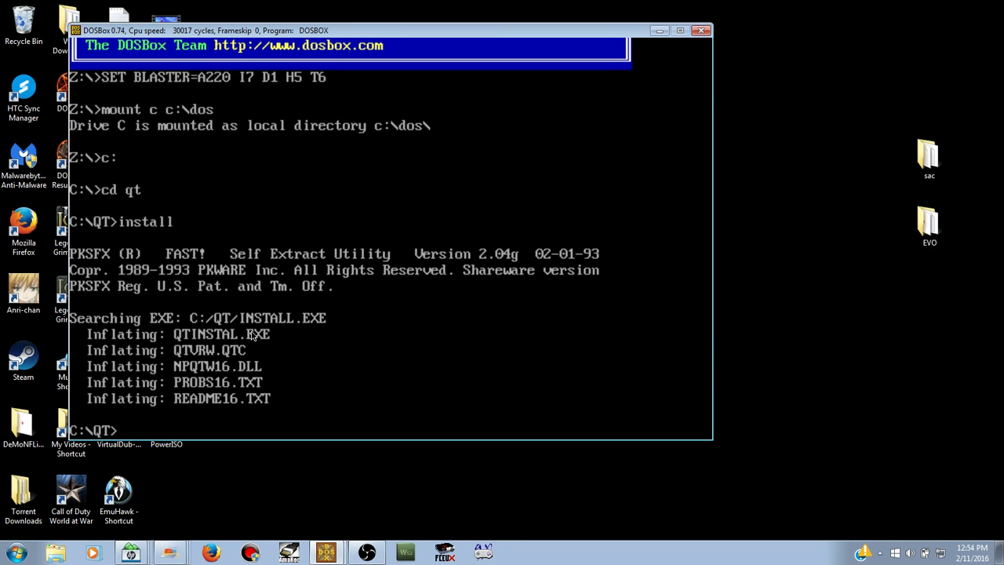
pyautogui.write('cd ..')
pyautogui.press('Return')
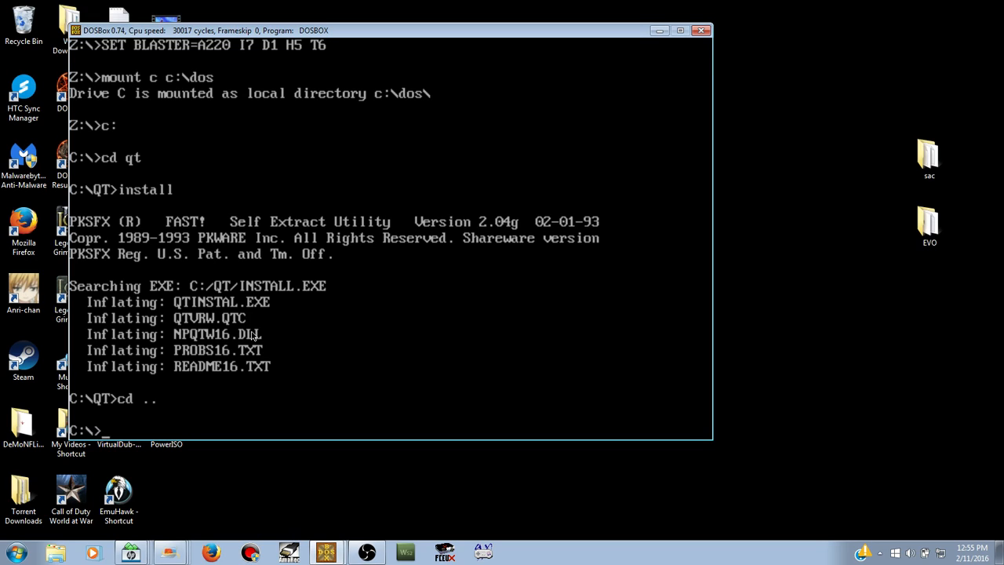
# Step: Run install in the sb16 directory and choose Full Installation for the Audio Software
pyautogui.write('cd sb16')
pyautogui.press('Return')
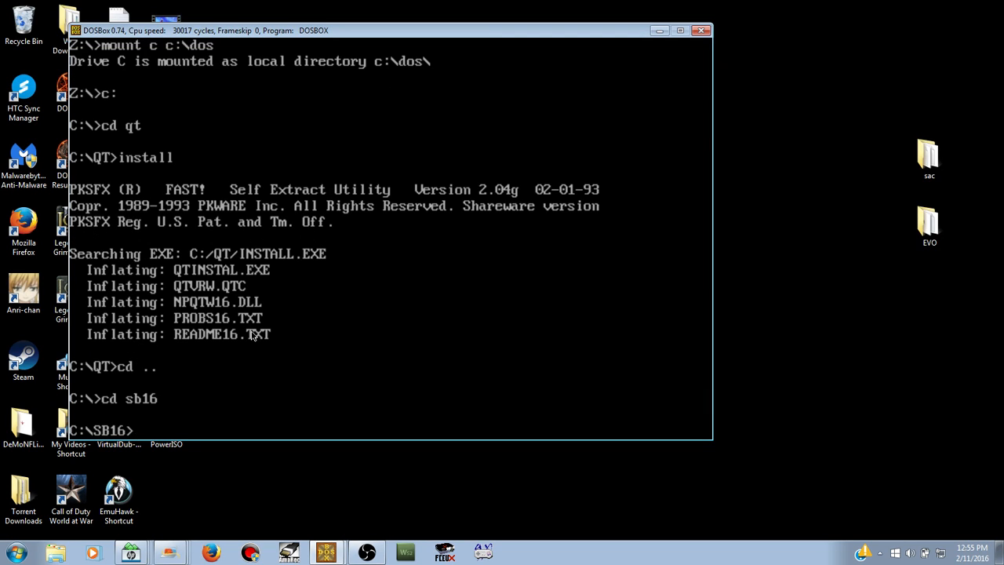
pyautogui.write('install')
pyautogui.press('Return')
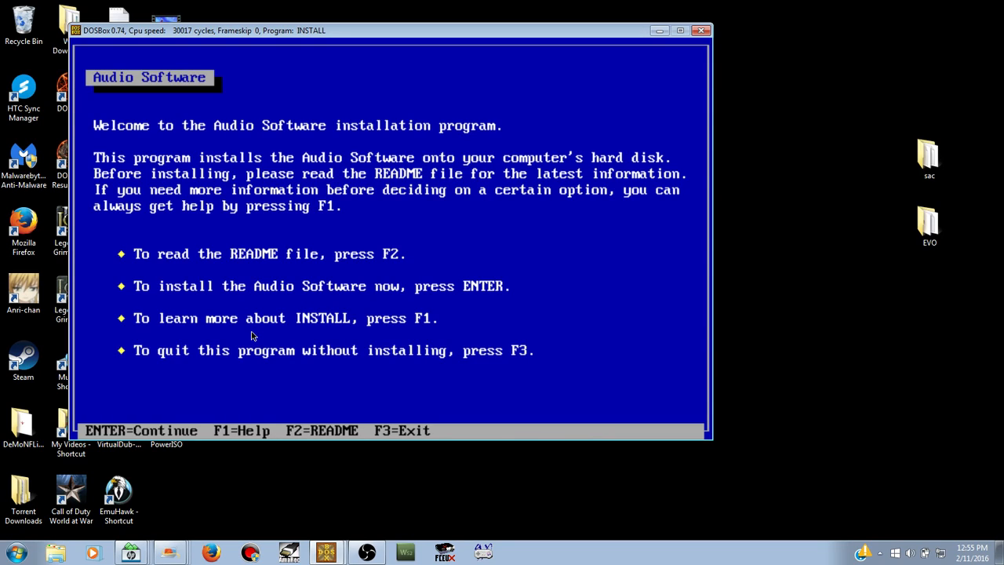
pyautogui.press('Return')
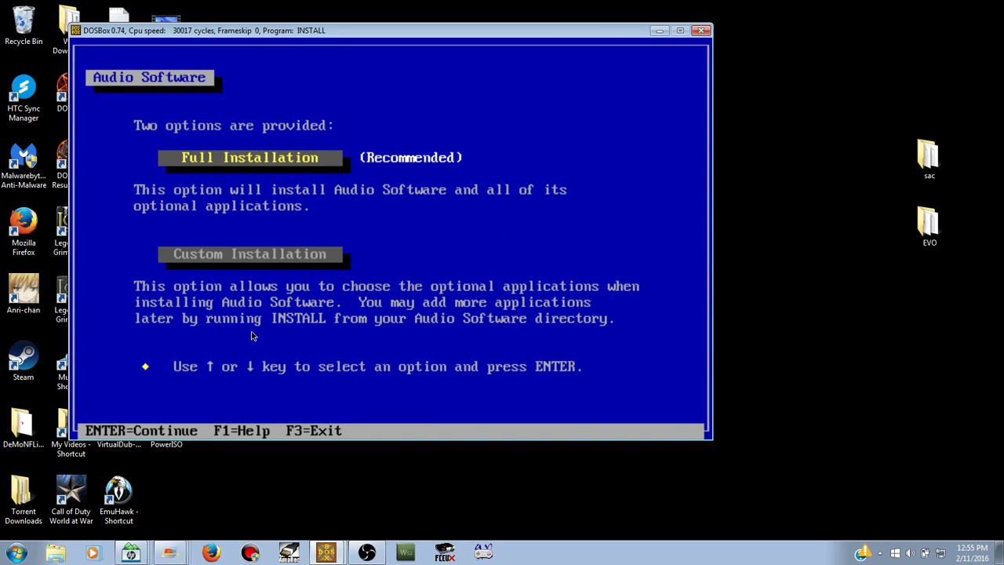
pyautogui.press('Return')
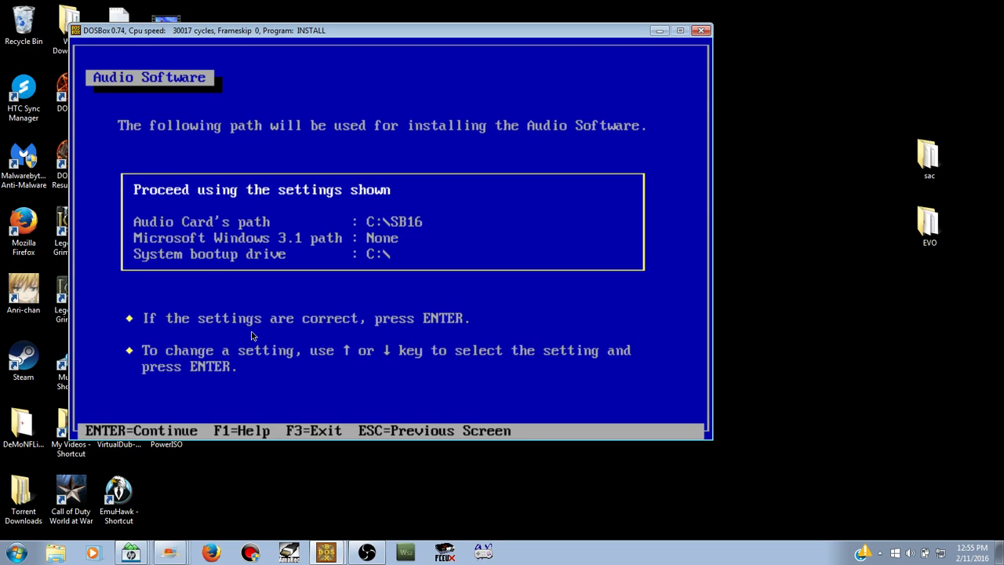
# Step: Set the Microsoft Windows 3.1 path to C:\WINDOWS, accept the paths and agree to use the existing C:\SB16 directory
pyautogui.press('Down')
pyautogui.press('Down')
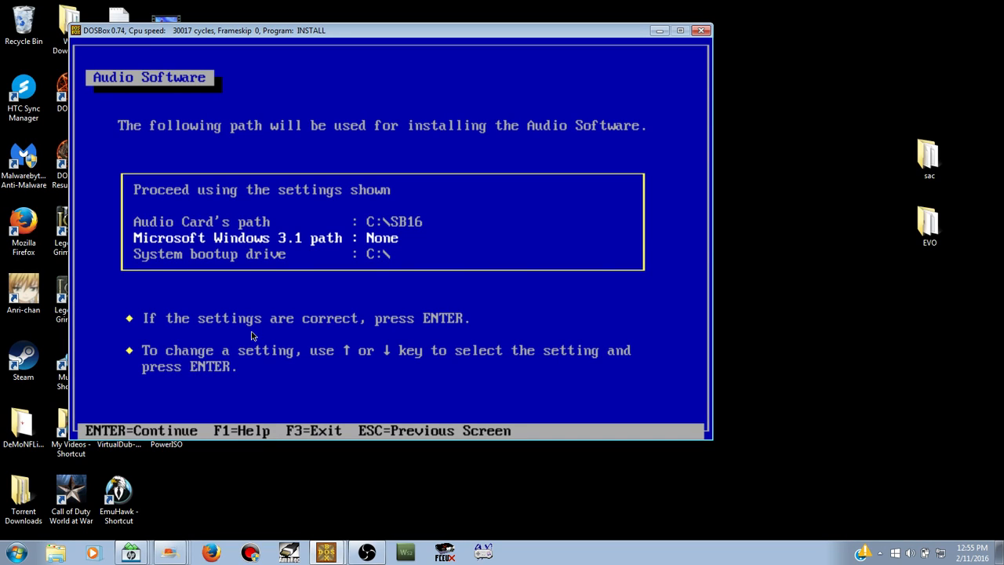
pyautogui.press('Return')
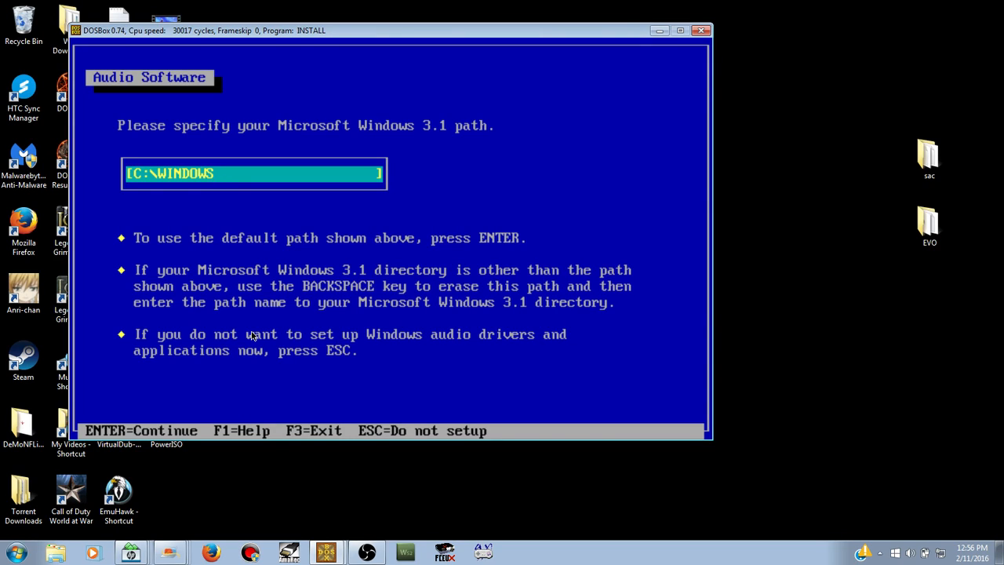
pyautogui.press('Return')
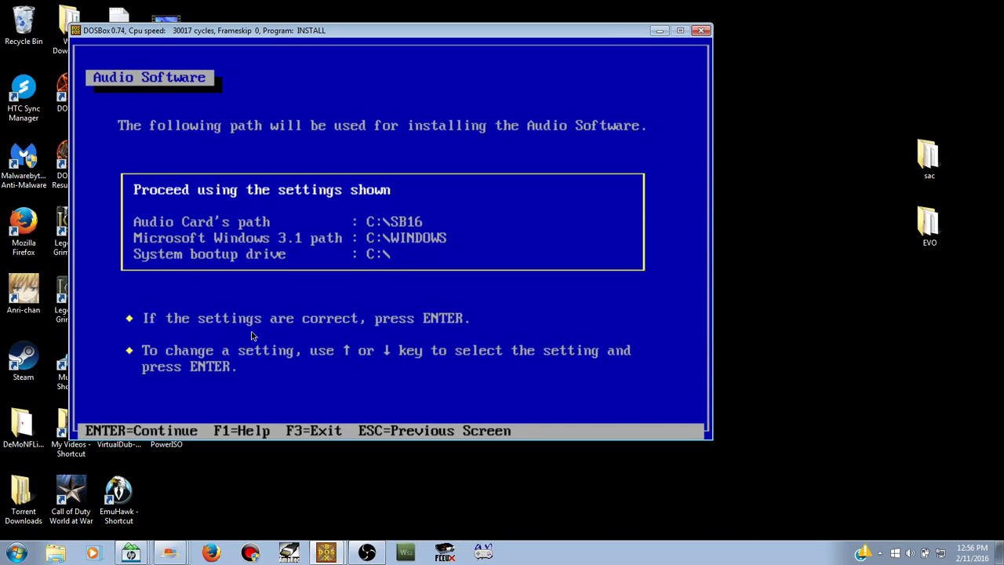
pyautogui.press('Return')
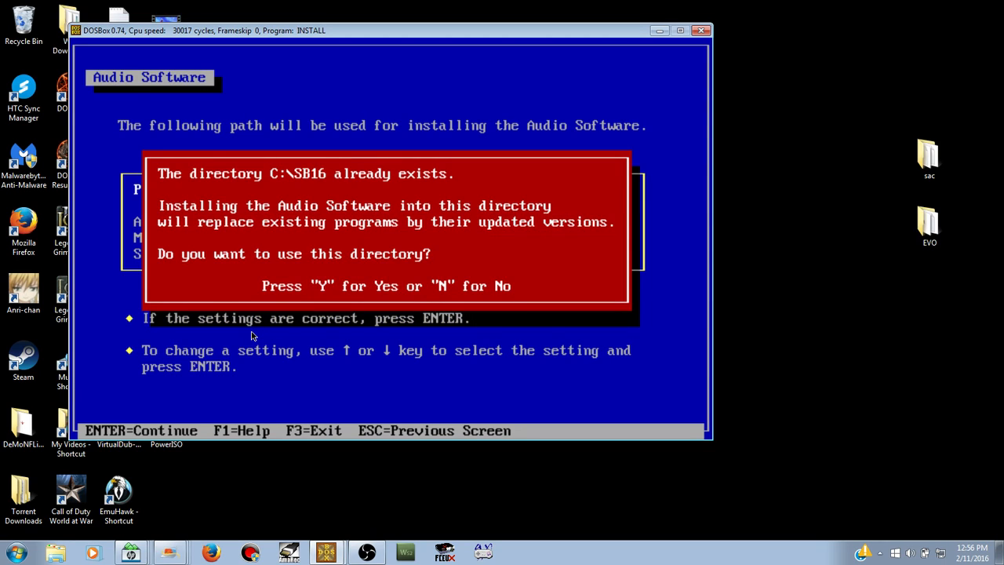
pyautogui.press('y')
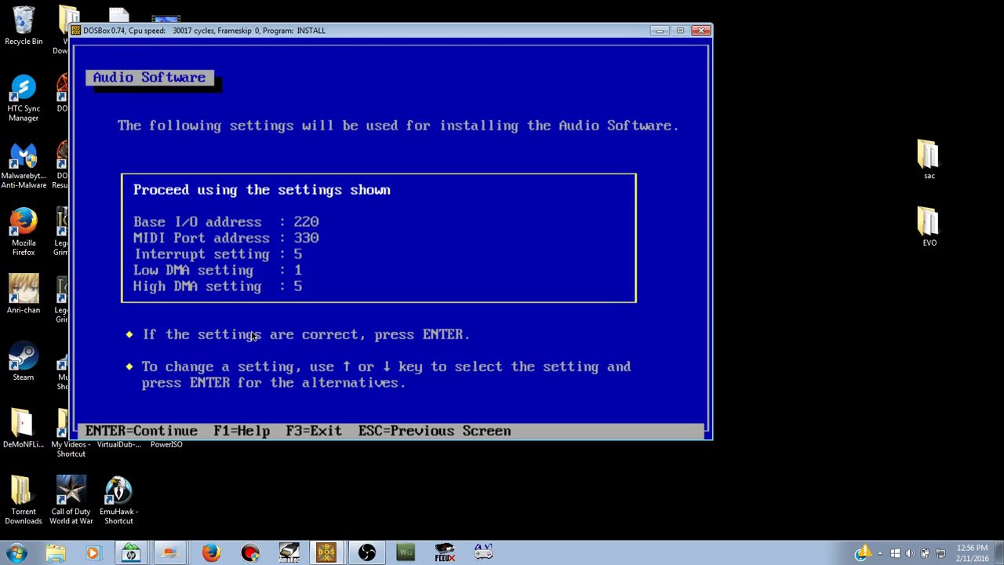
# Step: Set the audio card's interrupt setting to 7 and proceed with the hardware settings
pyautogui.press('Down')
pyautogui.press('Down')
pyautogui.press('Down')
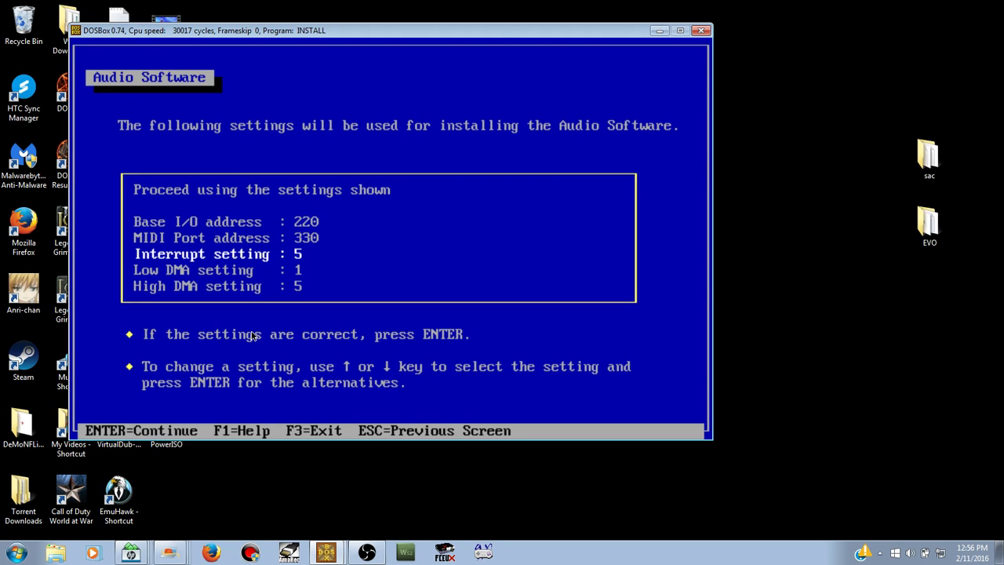
pyautogui.press('Return')
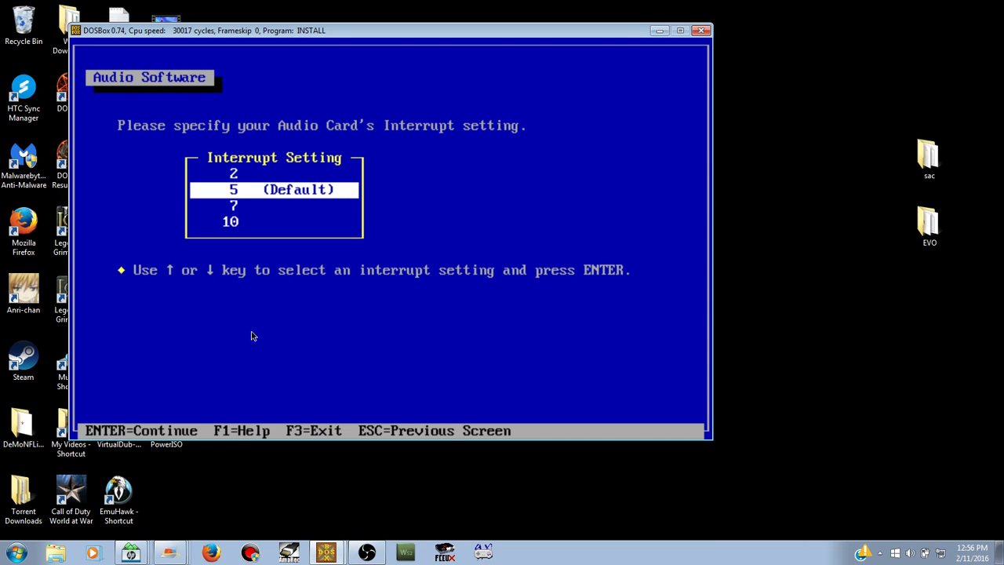
pyautogui.press('Down')
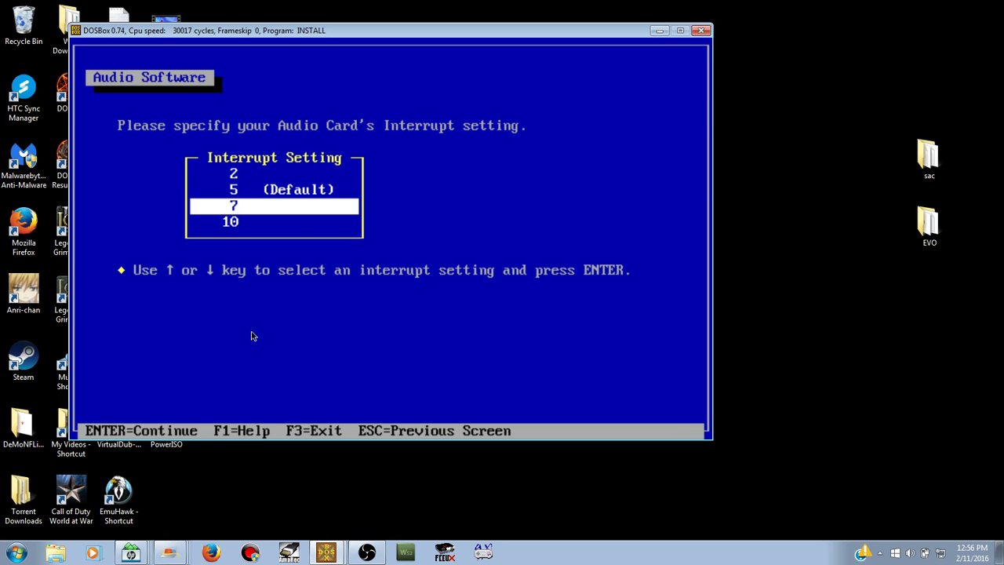
pyautogui.press('Return')
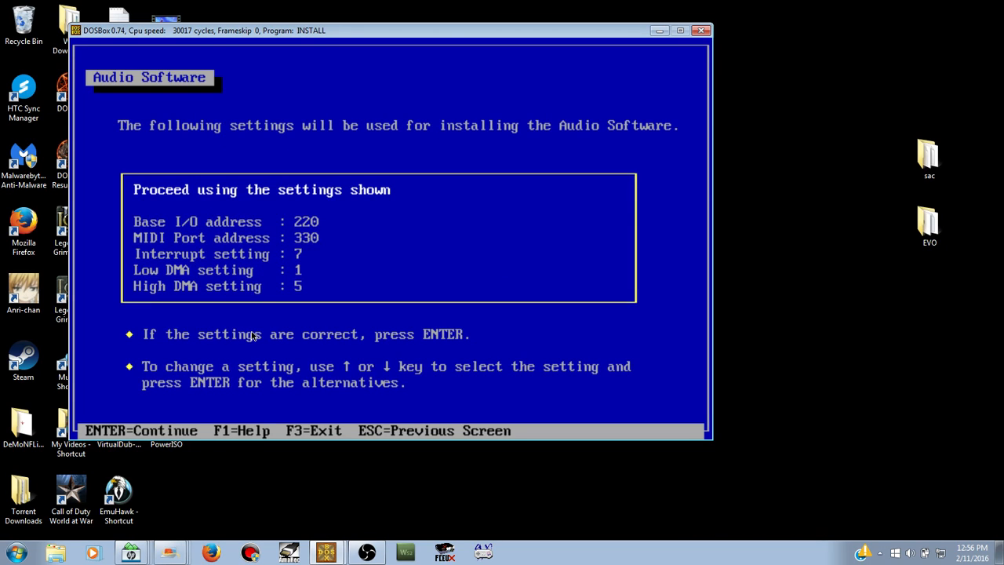
pyautogui.press('Return')
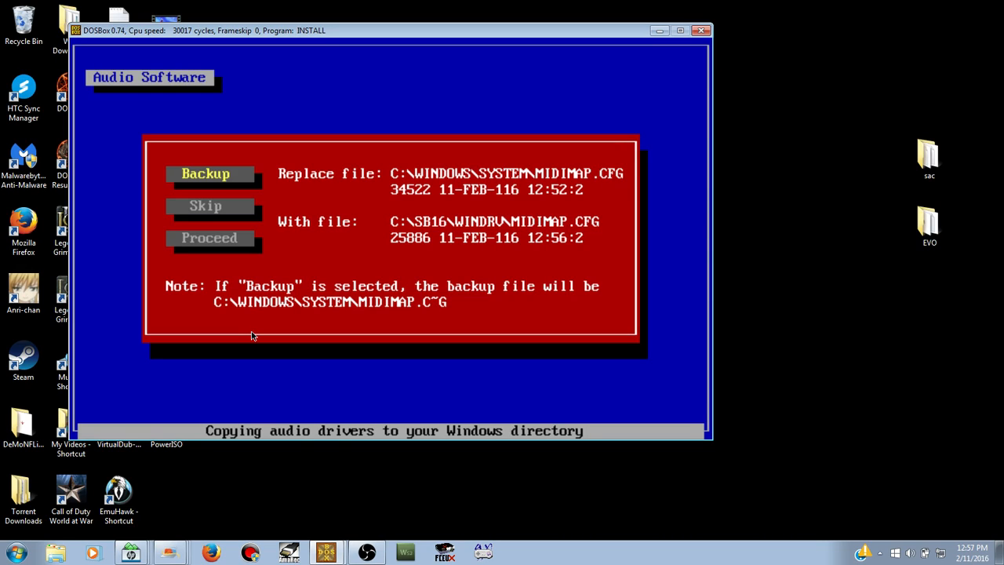
# Step: Proceed with replacing MIDIMAP.CFG without a backup and finish the Audio Software installation by rebooting
pyautogui.press('Down')
pyautogui.press('Down')
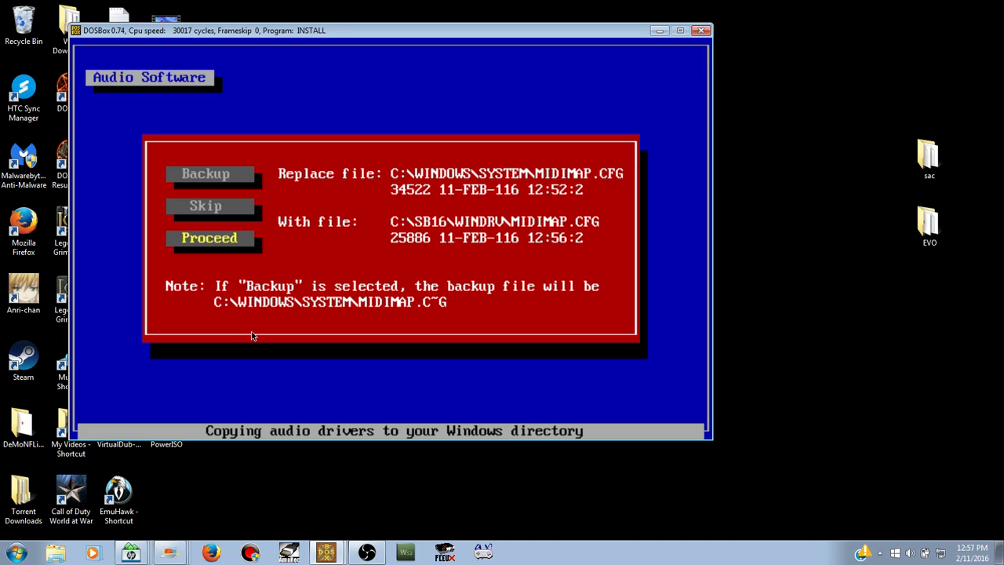
pyautogui.press('Return')
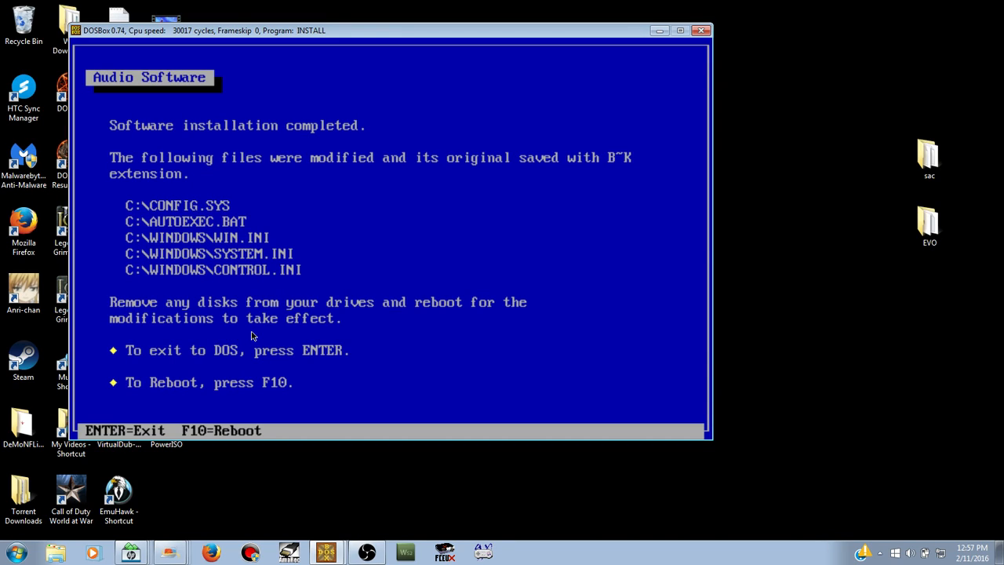
pyautogui.press('F10')
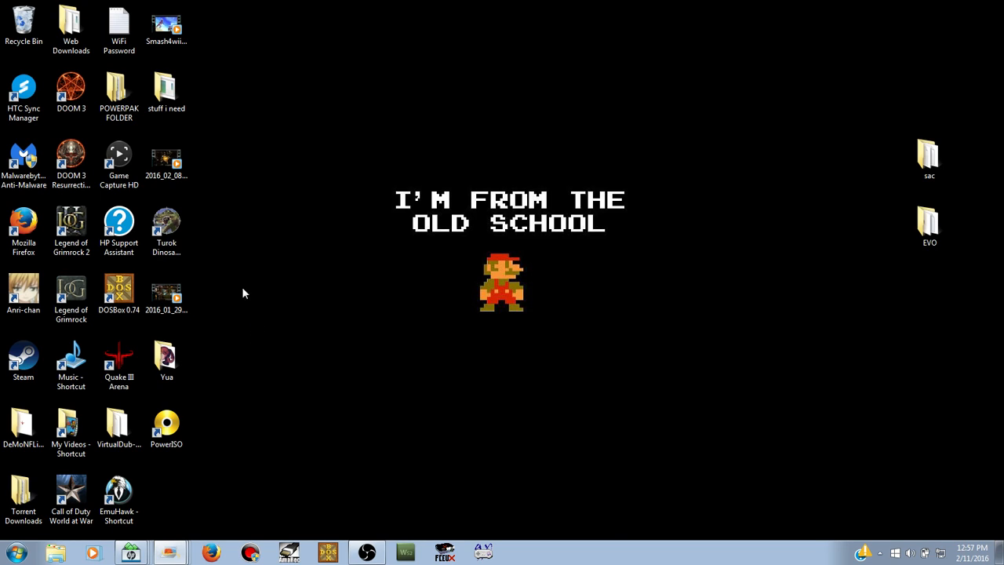
# Step: Reopen DOSBox, mount c:\dos as drive C and switch to drive C
pyautogui.doubleClick(115, 294)
pyautogui.moveTo(368, 135); pyautogui.dragTo(313, 37)
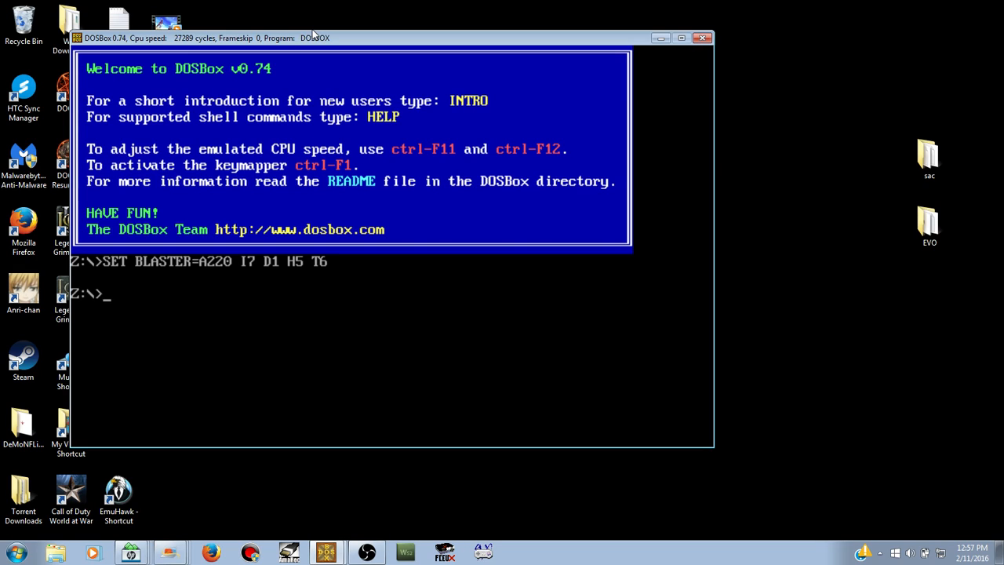
pyautogui.write('mount c c:\\dos')
pyautogui.press('Return')
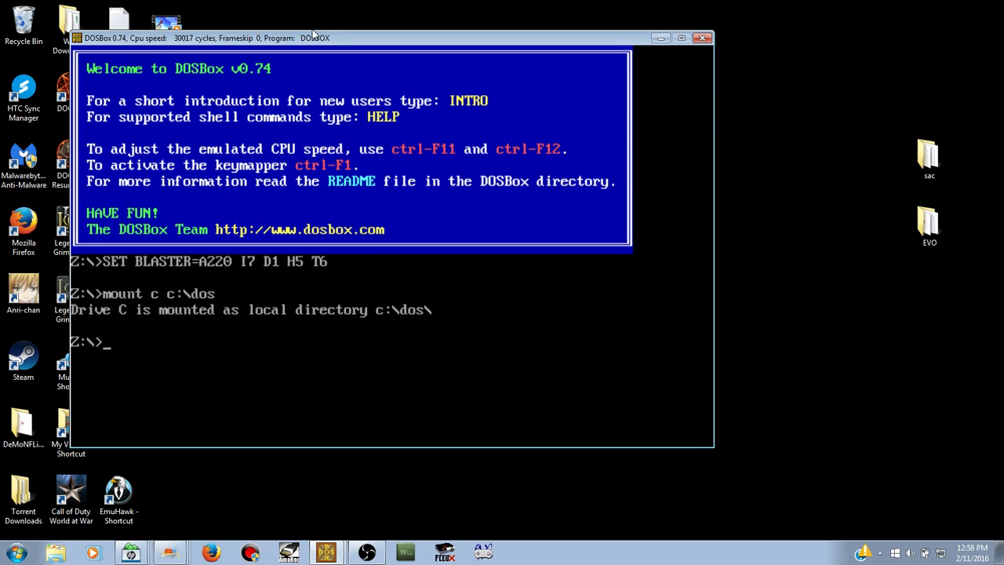
pyautogui.write('c')
pyautogui.press('Return')
# Step: Start Windows 3.1 by running win from the windows directory
pyautogui.write('cd windows')
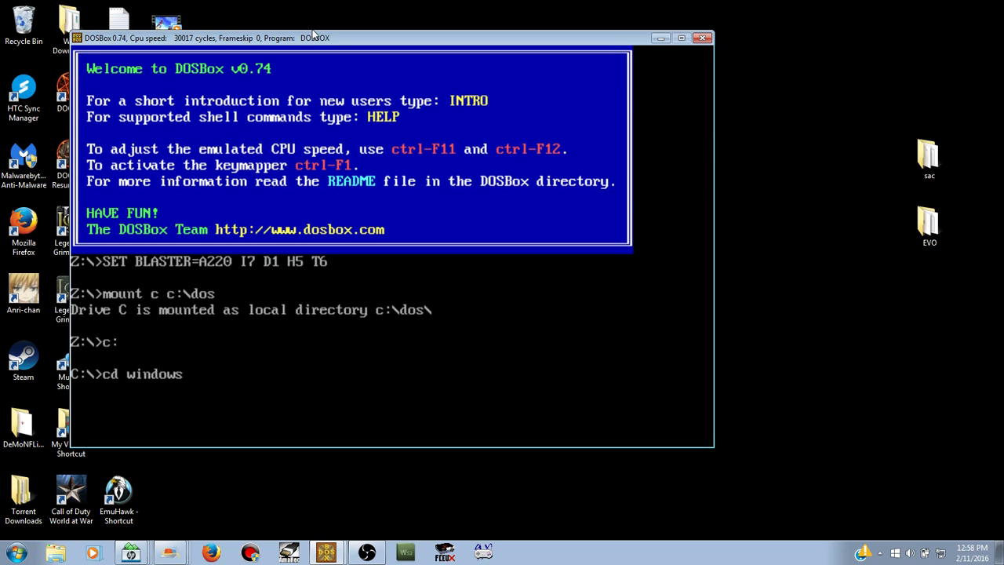
pyautogui.press('Return')
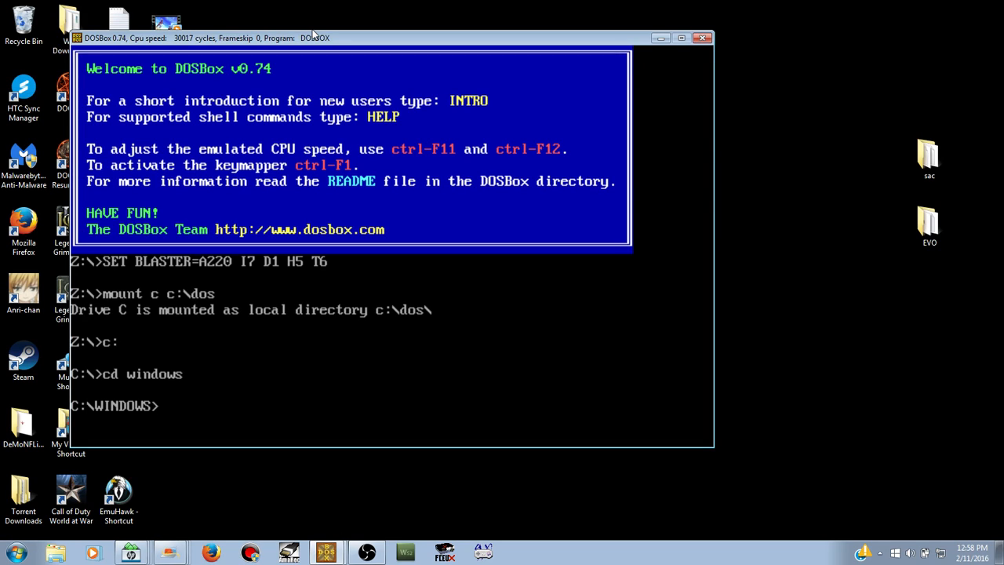
pyautogui.write('win')
pyautogui.press('Return')
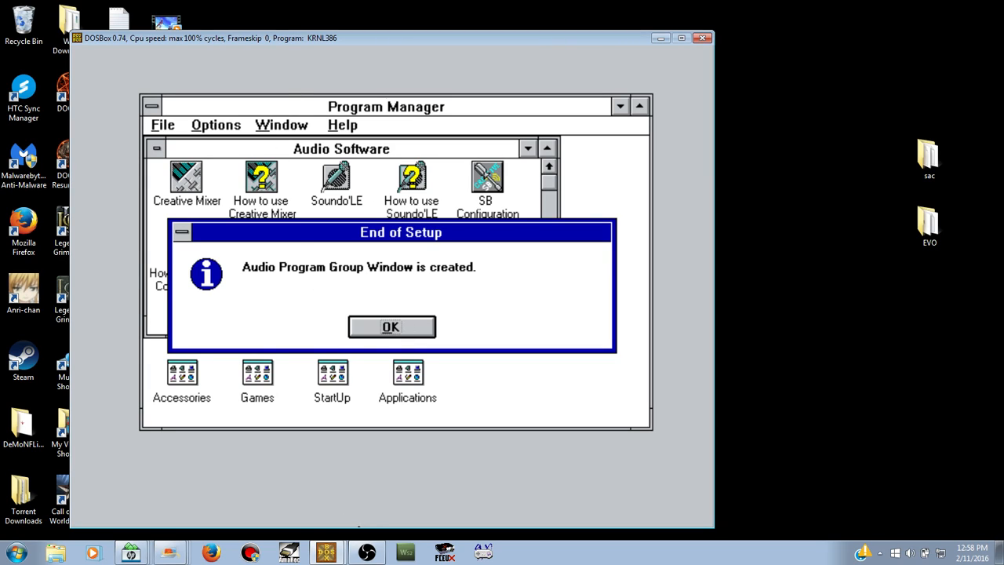
# Step: Dismiss the End of Setup message and close the Audio Software group window in Program Manager
pyautogui.click(406, 328)
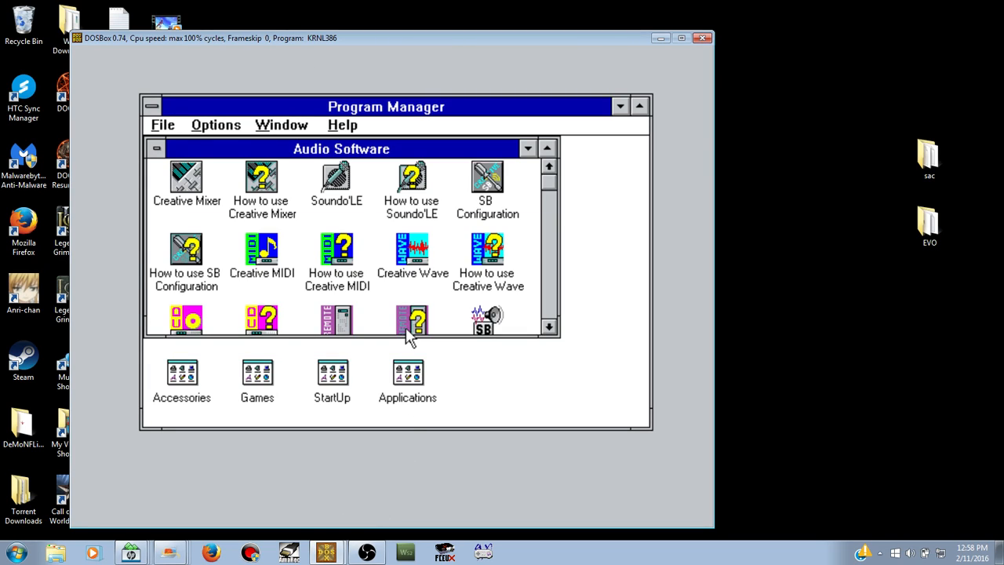
pyautogui.click(156, 149)
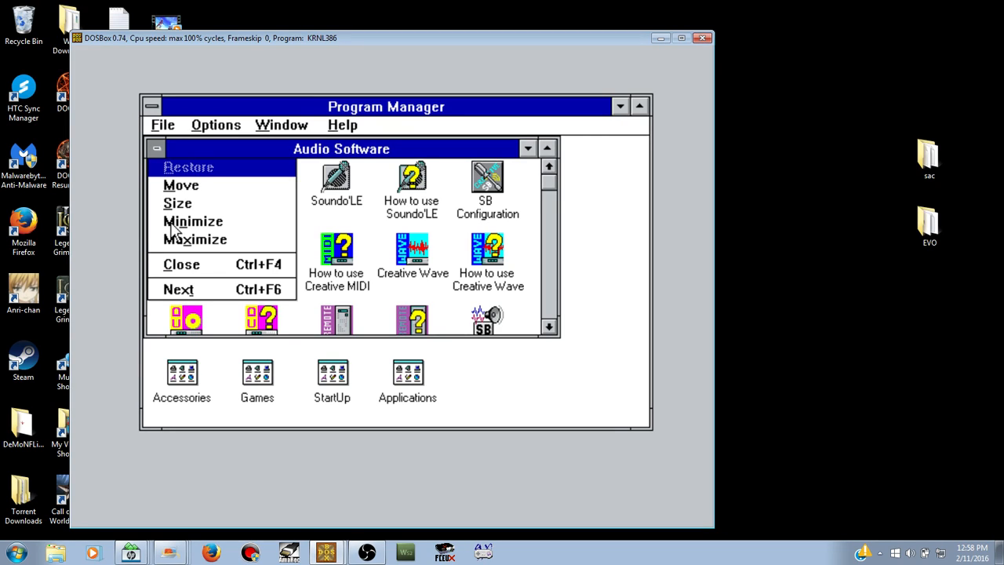
pyautogui.click(178, 266)
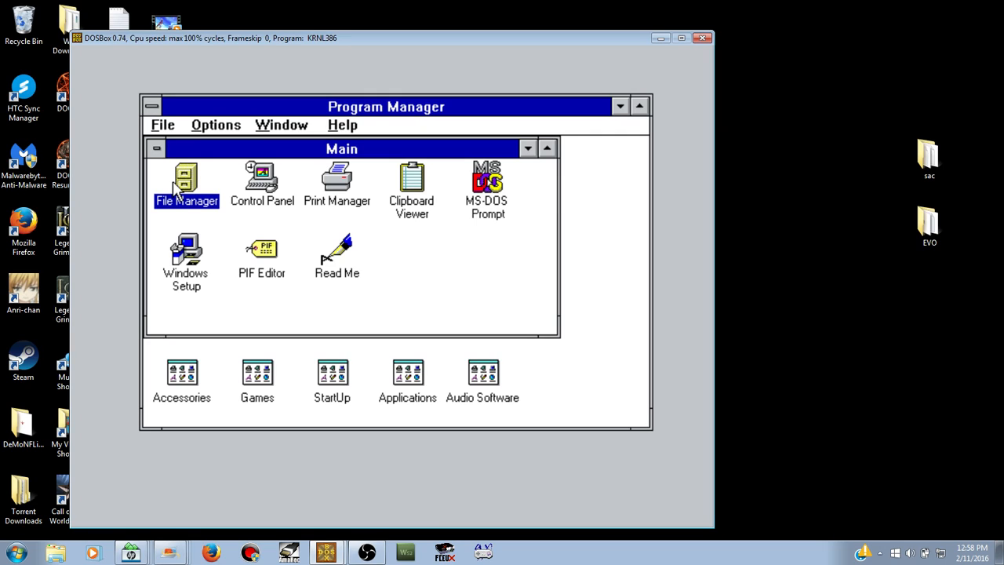
# Step: Open the system settings in Windows Setup and load another display's OEM drivers from C:\S3
pyautogui.doubleClick(196, 265)
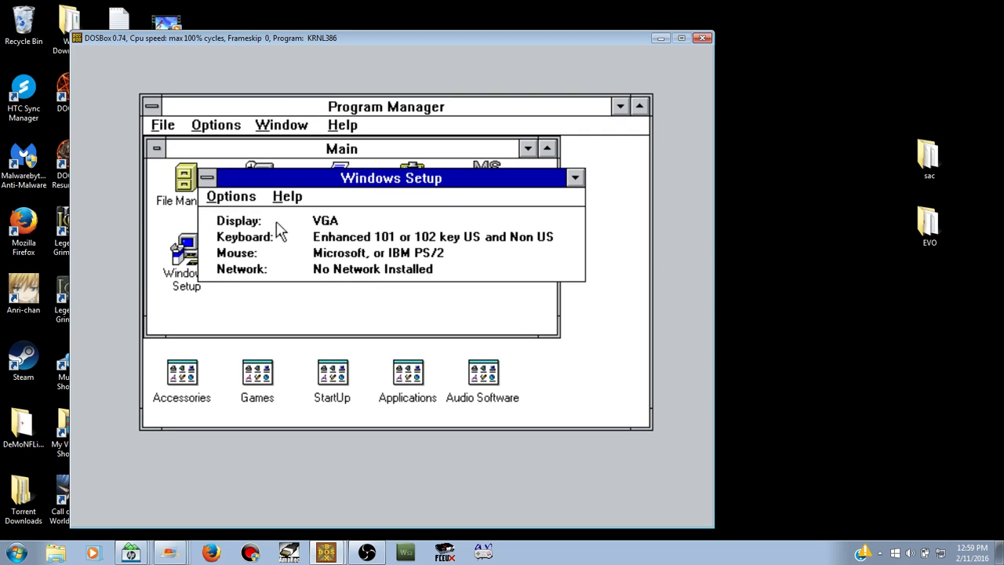
pyautogui.click(238, 200)
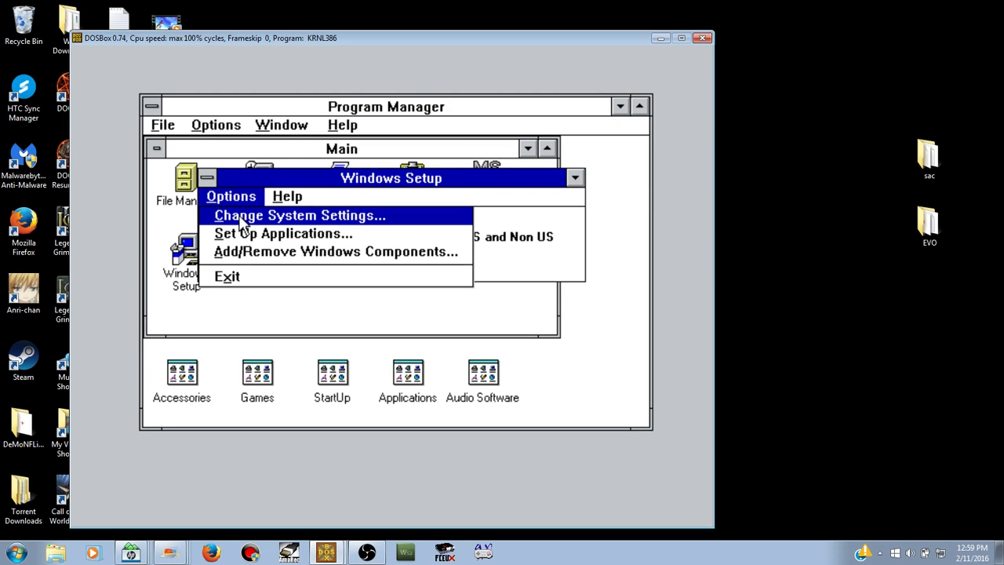
pyautogui.click(239, 217)
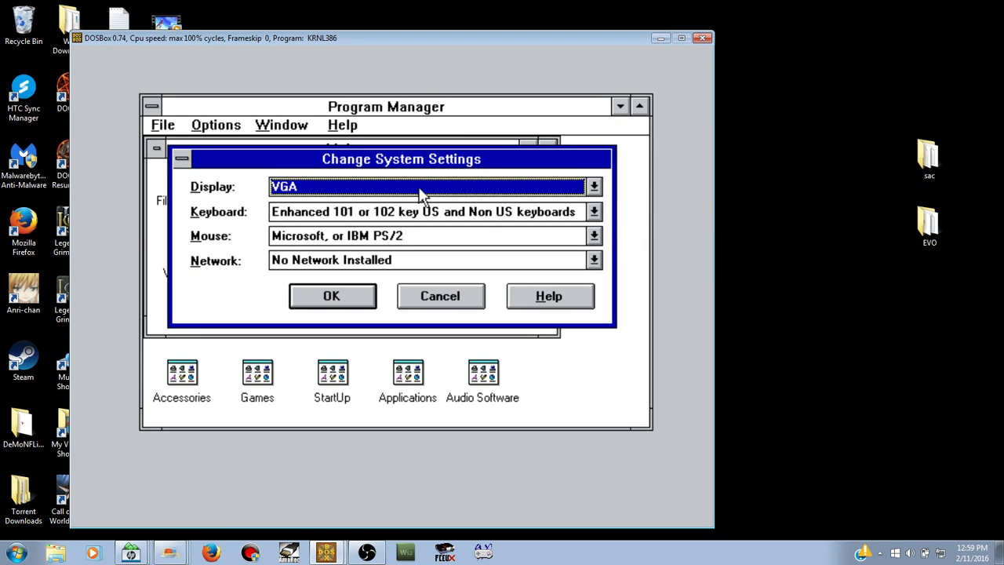
pyautogui.click(594, 188)
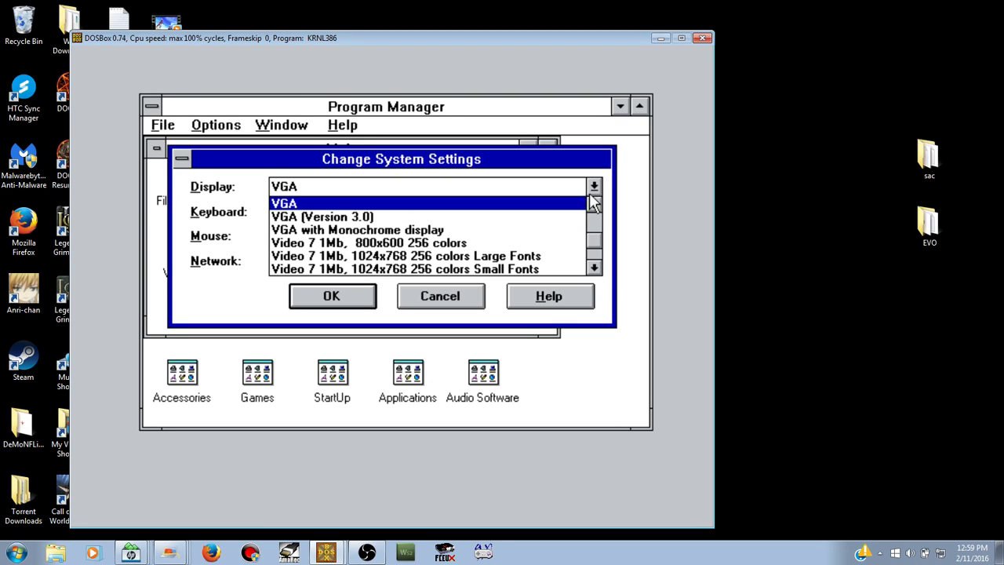
pyautogui.click(595, 253)
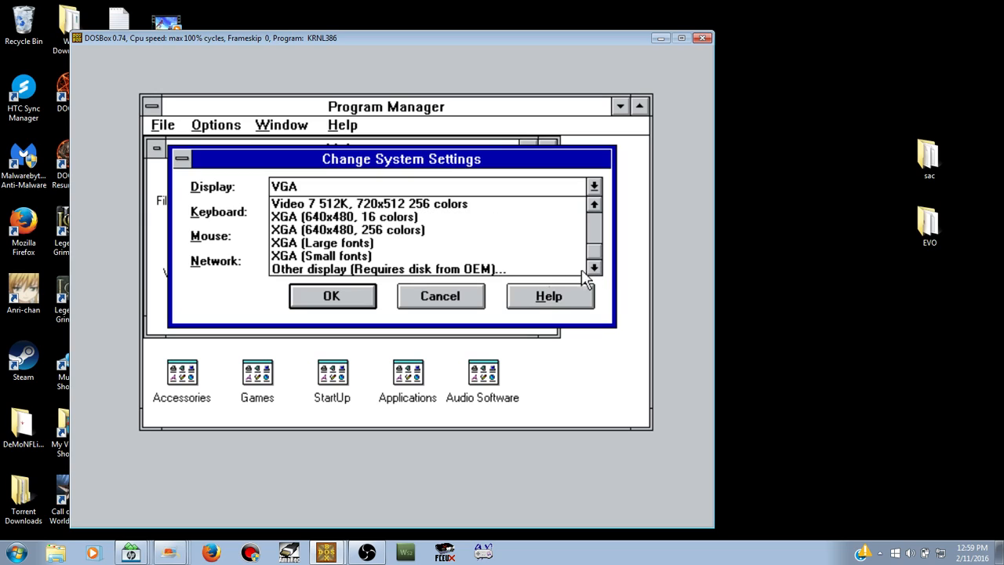
pyautogui.click(297, 268)
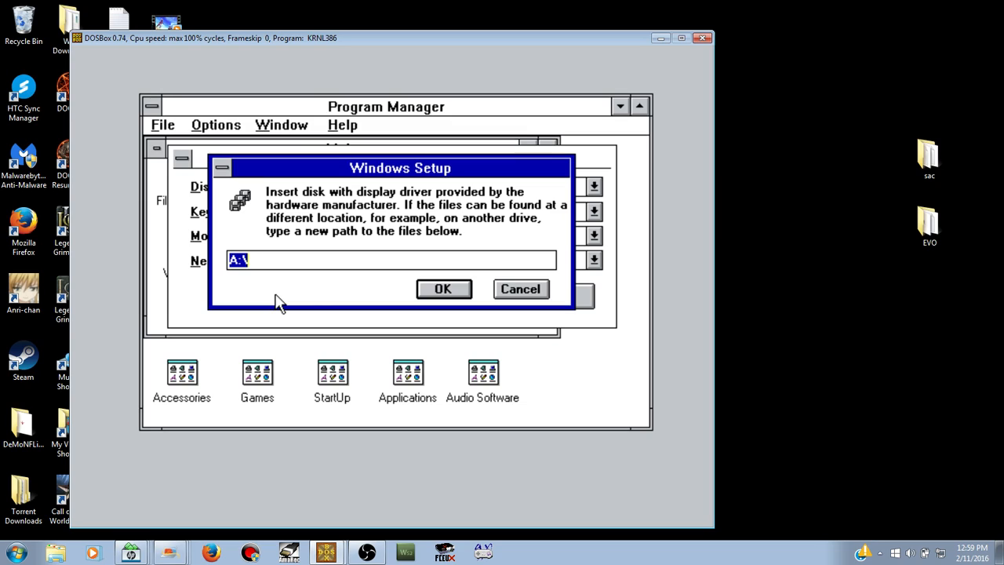
pyautogui.write('C:\\S3')
pyautogui.press('Return')
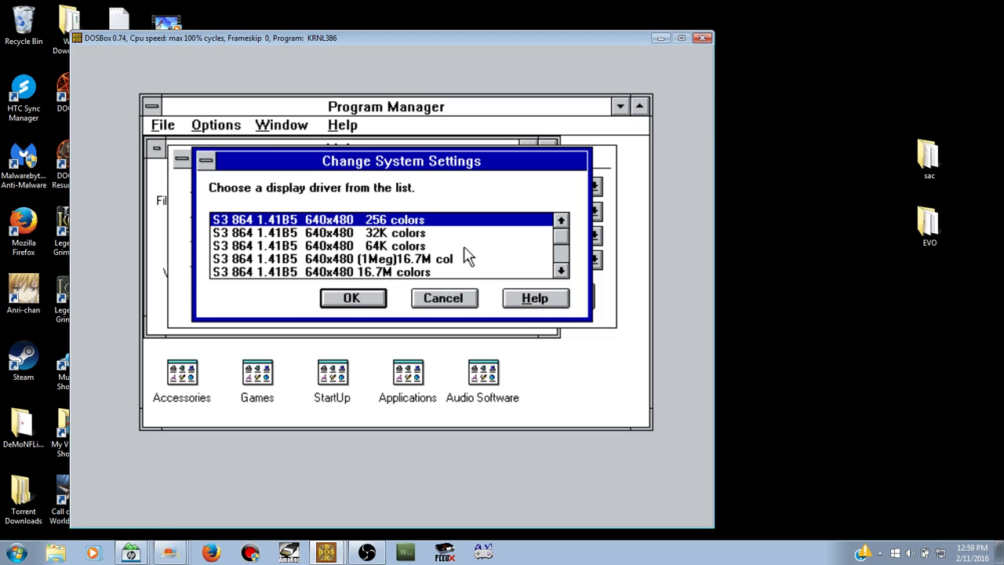
# Step: Try to install the S3 864 1.41B5 800x600 256 colors LF display driver, quitting Setup at the driver disk request
pyautogui.click(560, 271)
pyautogui.click(560, 270)
pyautogui.click(560, 271)
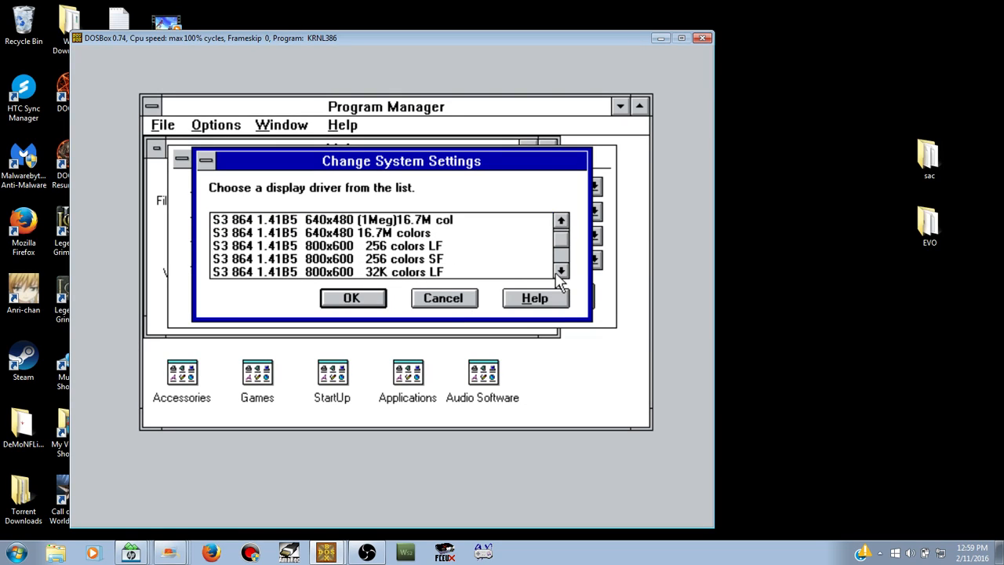
pyautogui.click(252, 251)
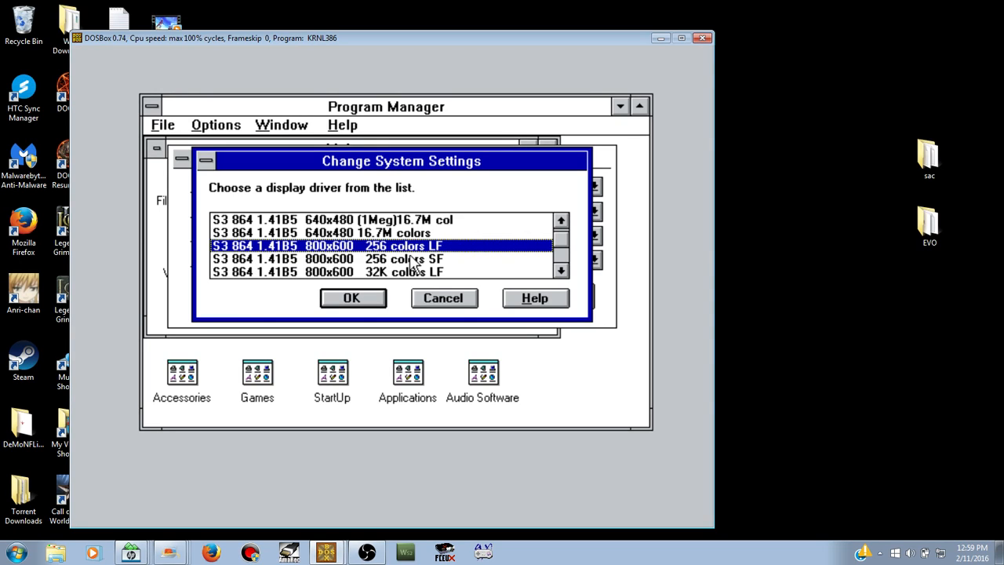
pyautogui.click(346, 299)
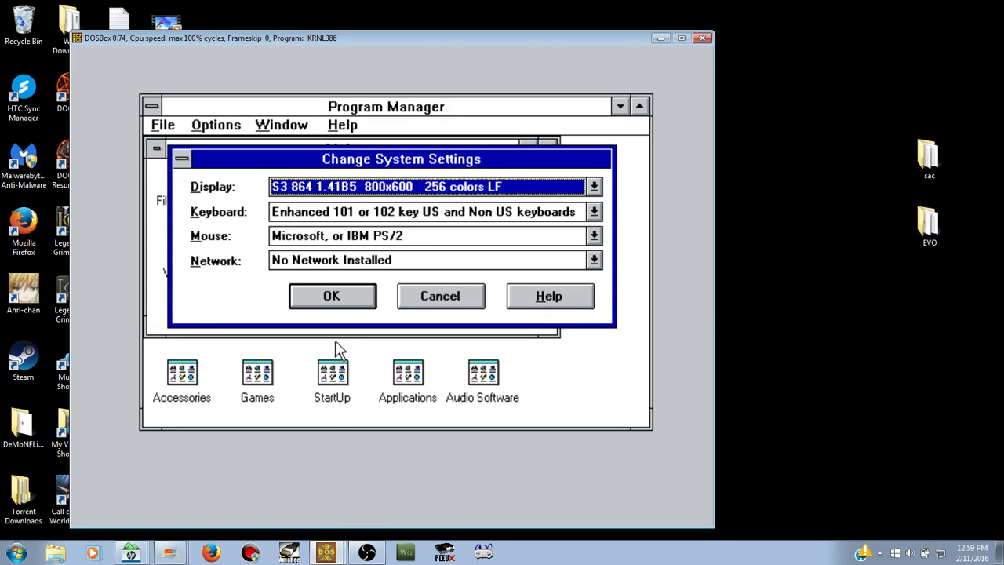
pyautogui.click(333, 296)
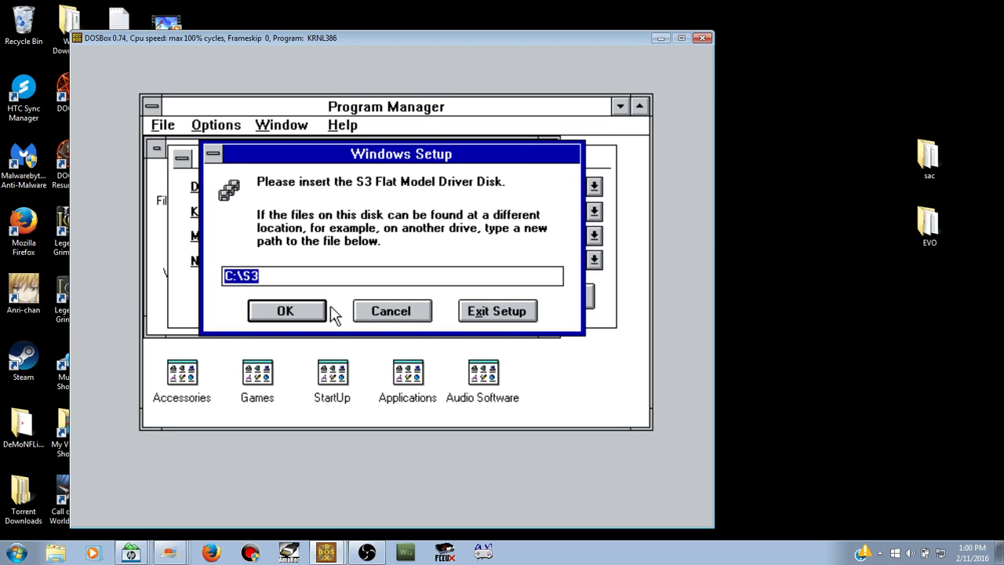
pyautogui.click(502, 312)
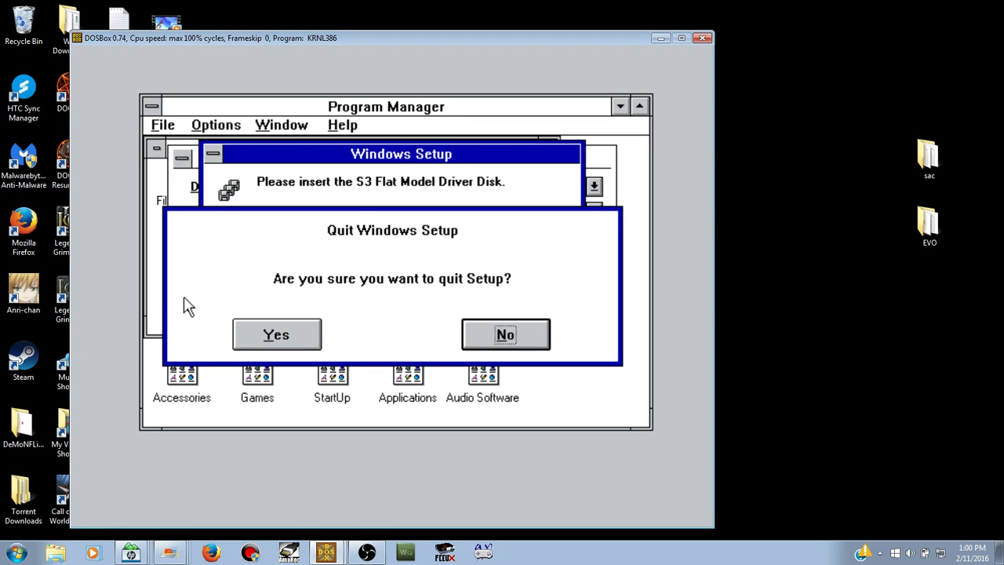
pyautogui.click(267, 336)
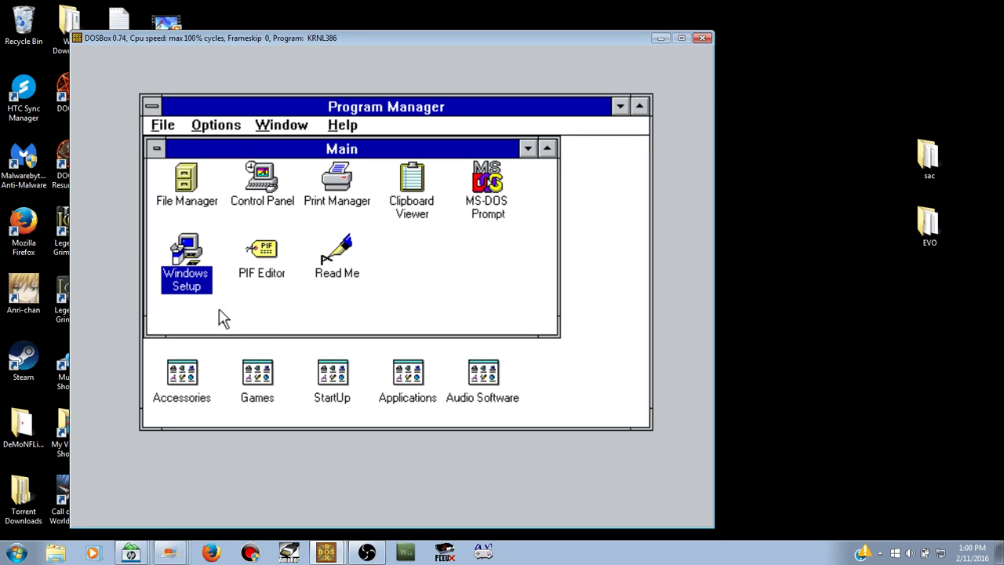
# Step: Reopen Windows Setup's system settings and load the other-display driver list from C:\S3 again
pyautogui.doubleClick(174, 271)
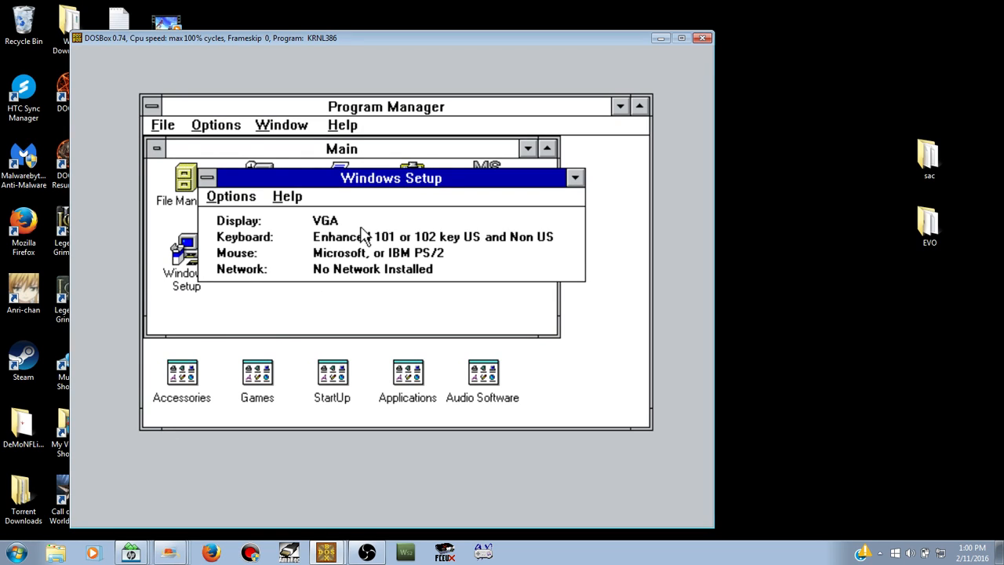
pyautogui.click(227, 199)
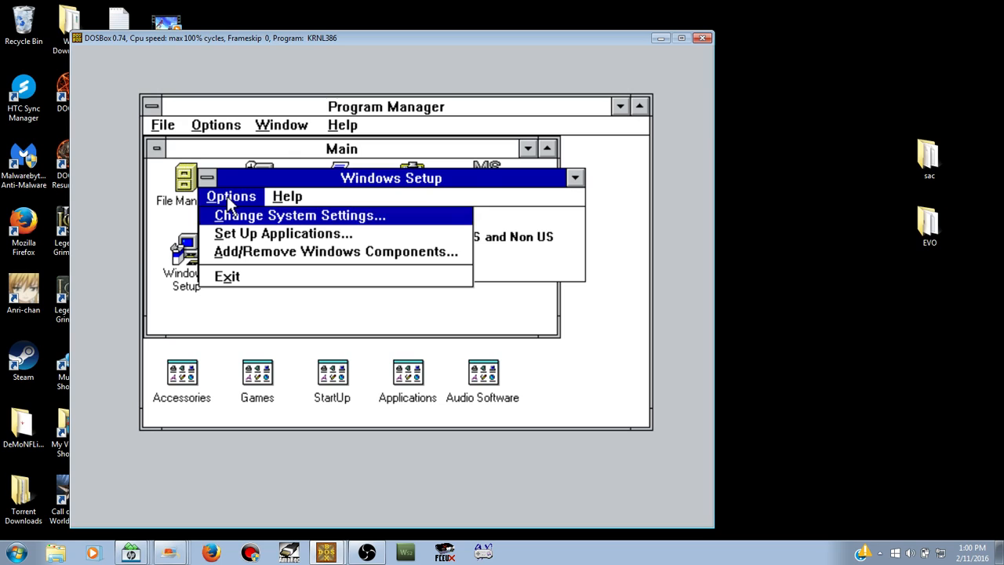
pyautogui.click(231, 218)
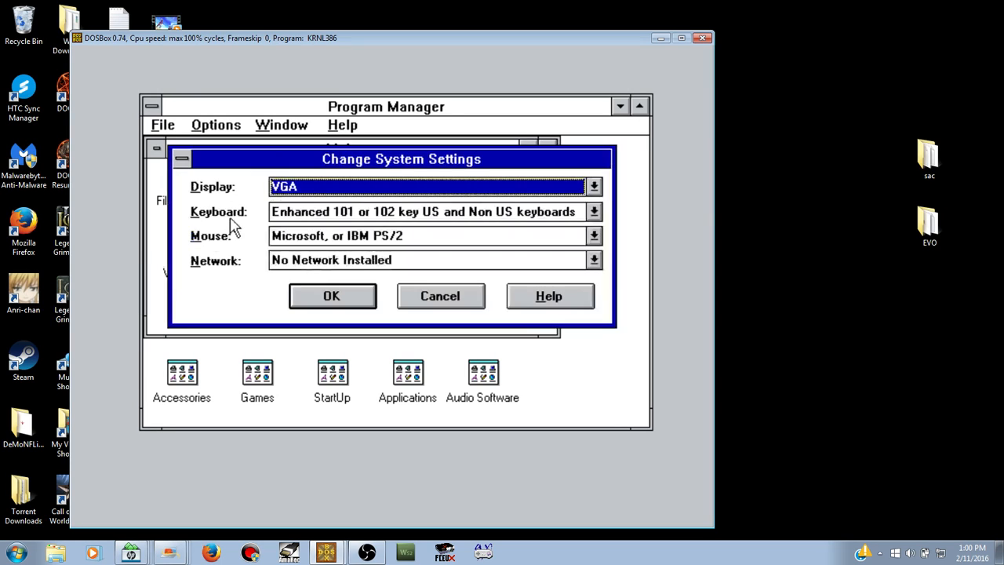
pyautogui.click(594, 189)
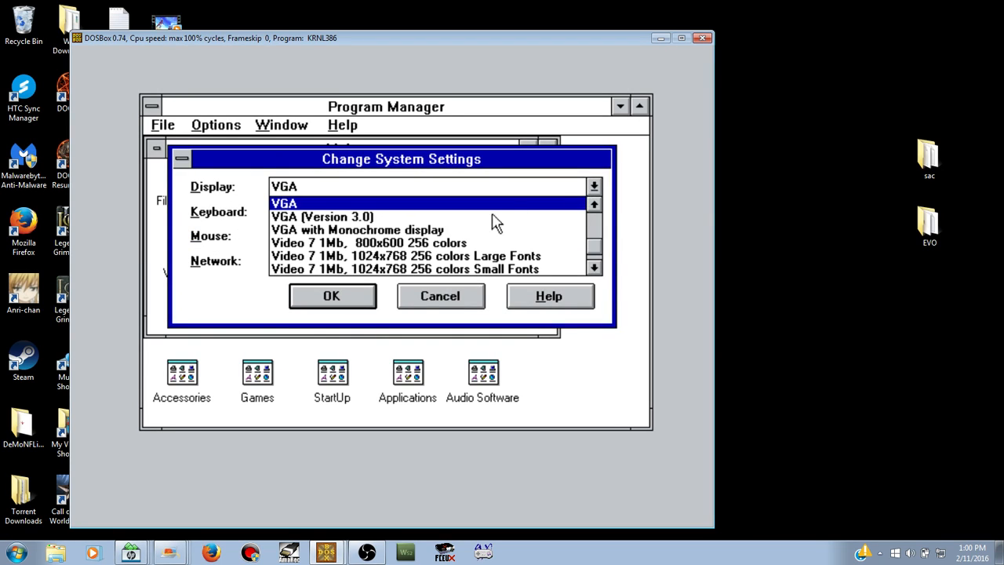
pyautogui.click(599, 266)
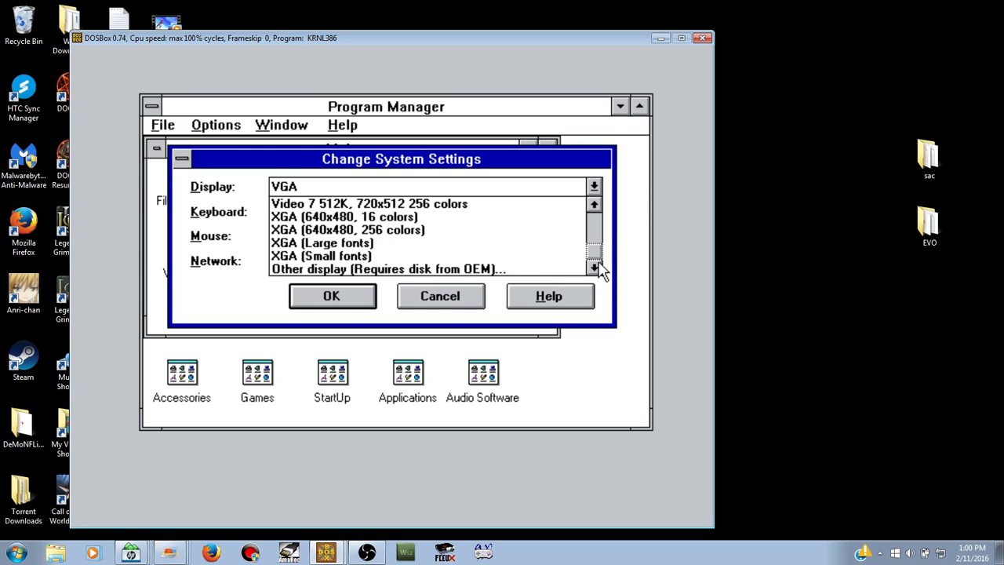
pyautogui.click(326, 269)
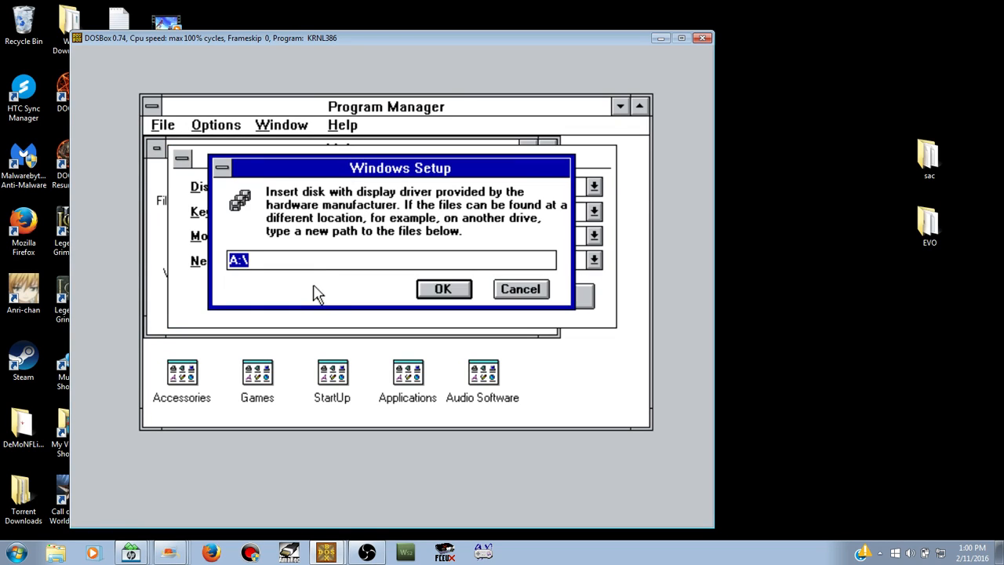
pyautogui.write('C:\\S3')
pyautogui.press('Return')
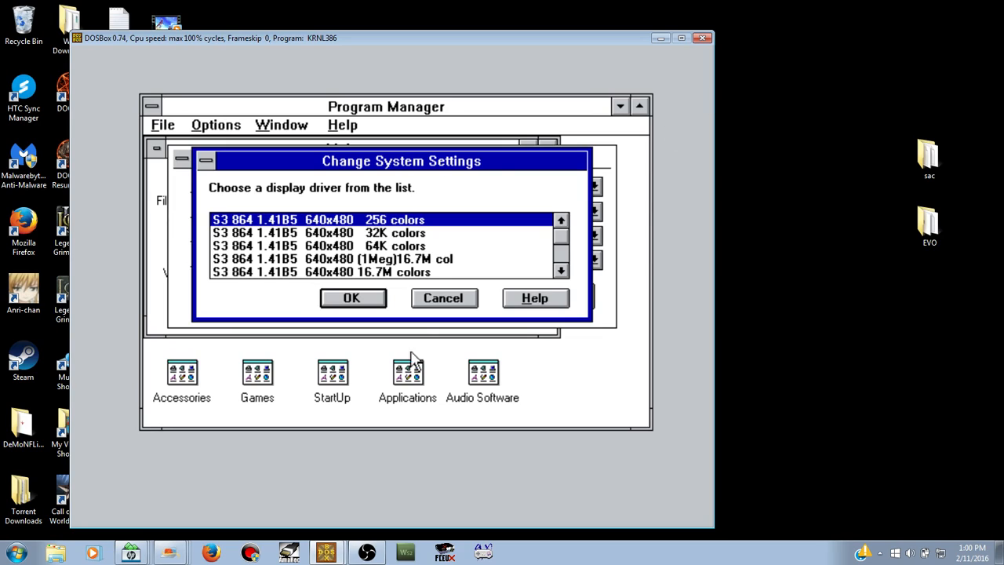
# Step: Set the display to S3 864 1.41B5 800x600 256 colors LF using the currently installed driver, and restart Windows
pyautogui.click(560, 271)
pyautogui.click(560, 271)
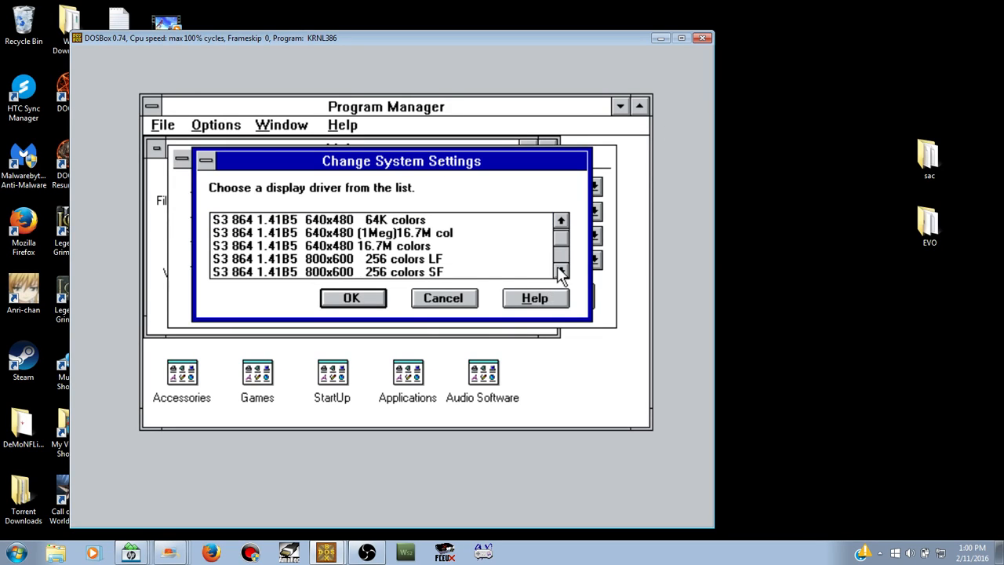
pyautogui.click(445, 259)
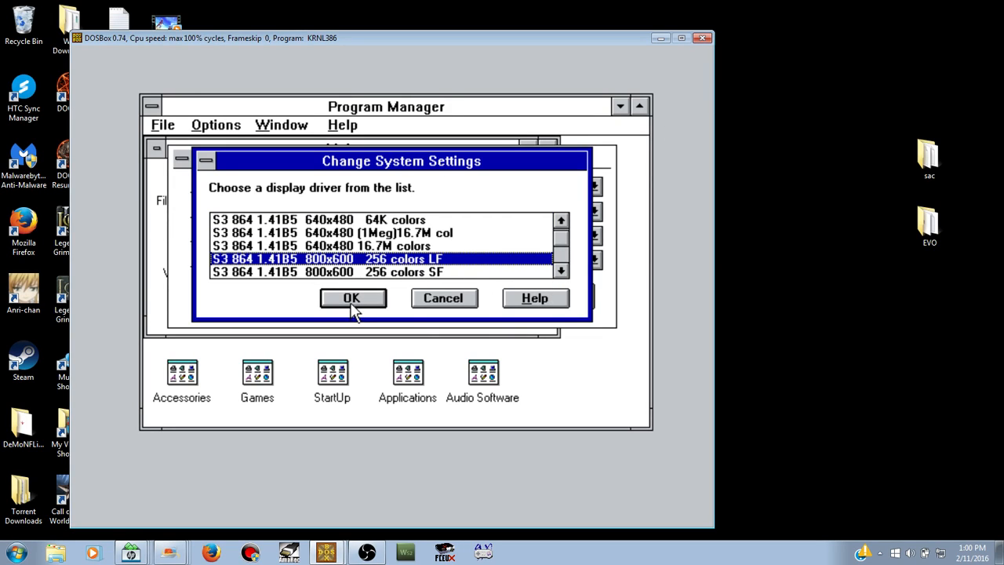
pyautogui.click(351, 306)
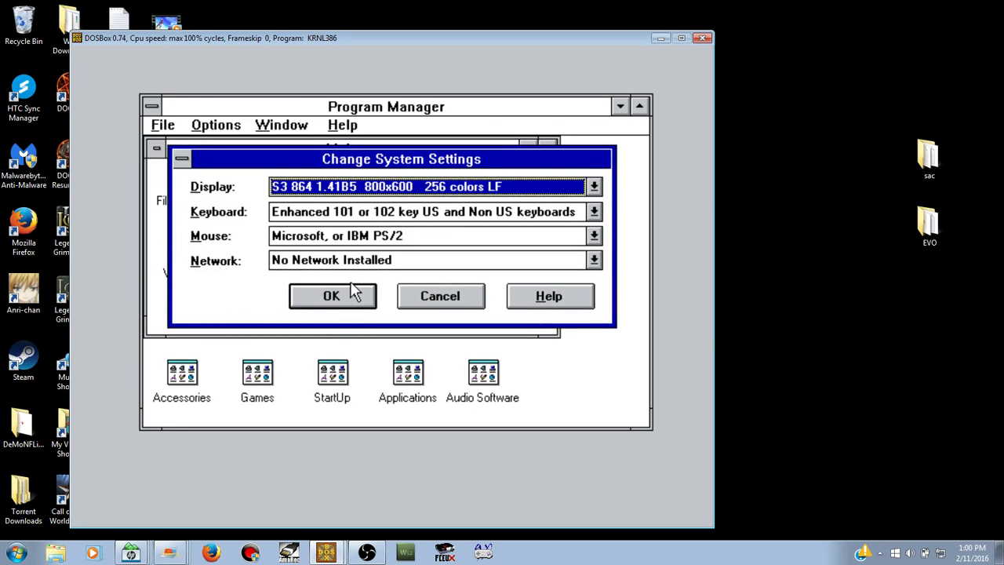
pyautogui.click(352, 293)
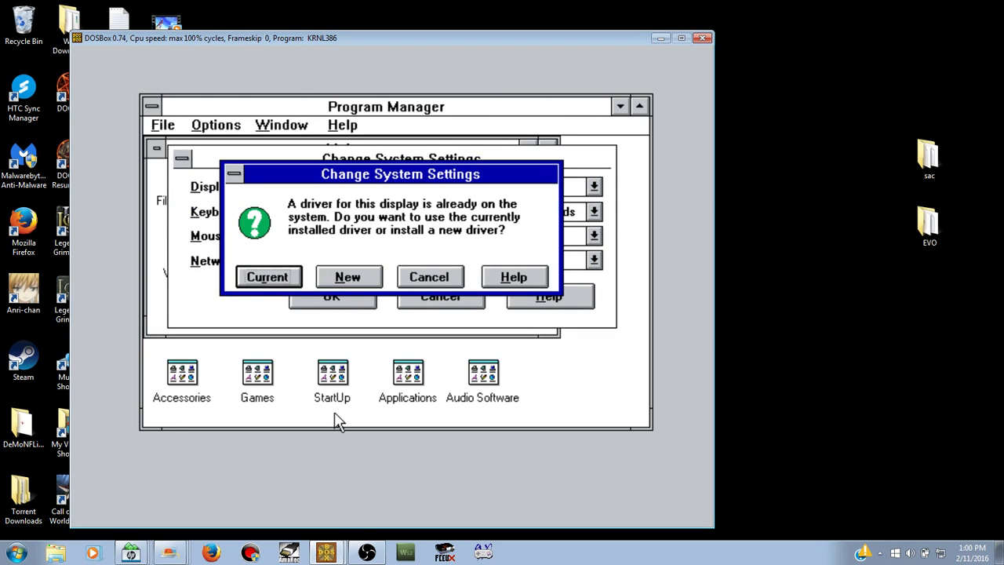
pyautogui.click(265, 277)
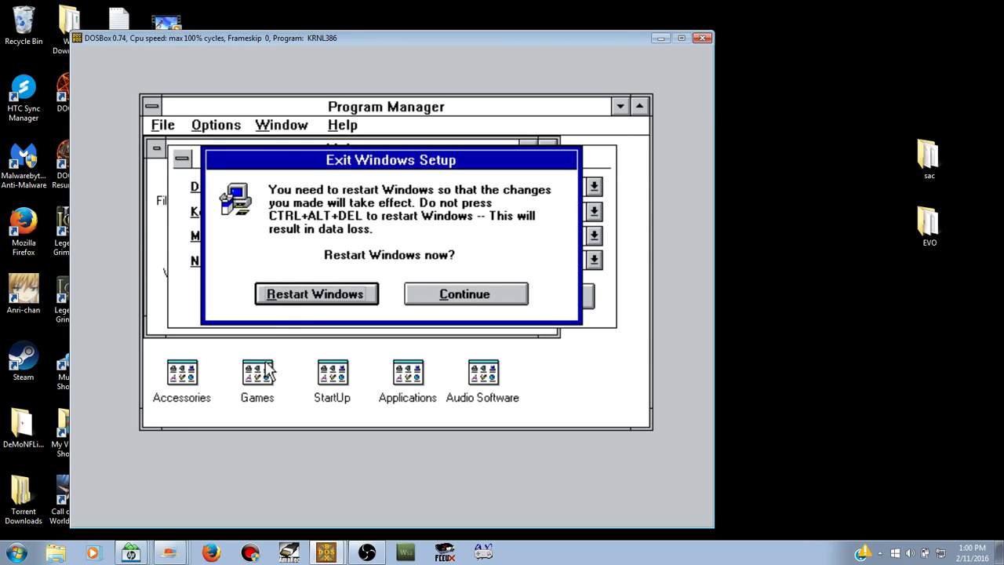
pyautogui.click(327, 296)
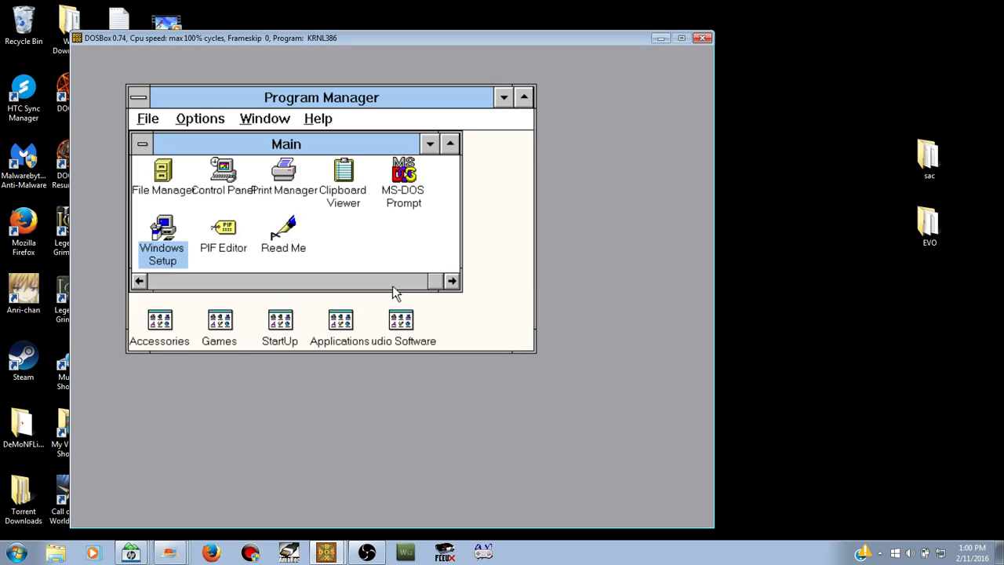
# Step: Check the display driver in Windows Setup, and close both Windows Setup and the Main group window
pyautogui.doubleClick(173, 240)
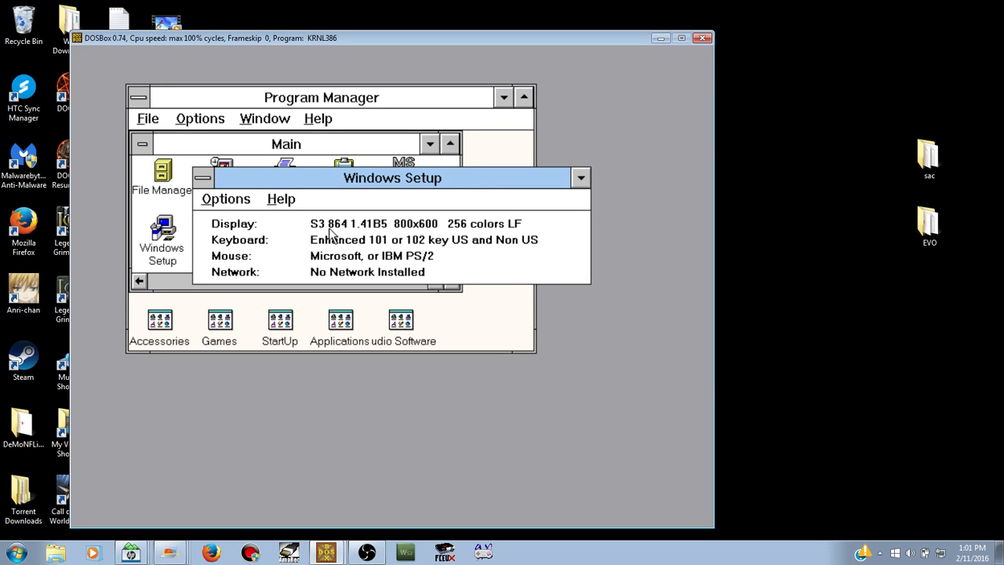
pyautogui.click(201, 179)
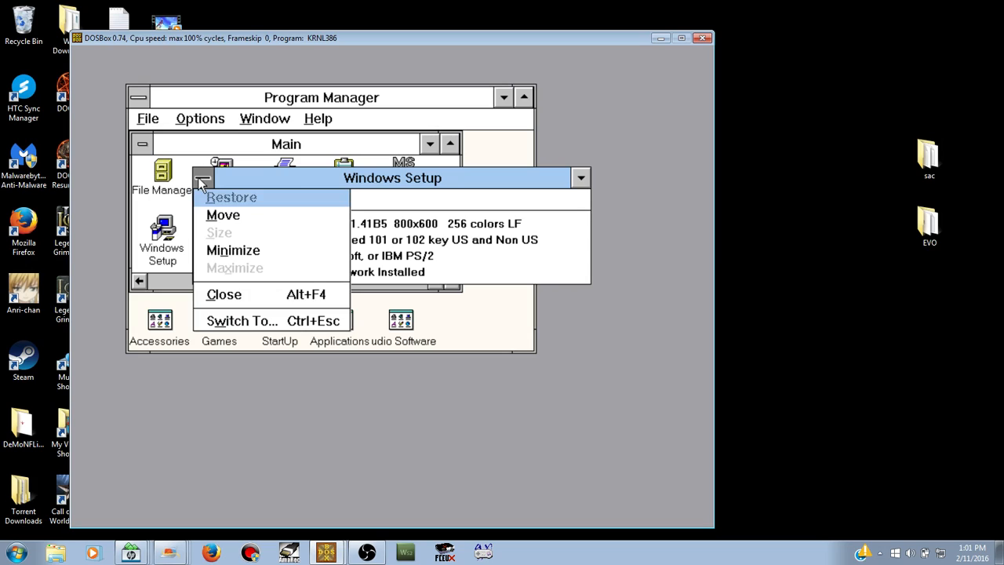
pyautogui.click(220, 296)
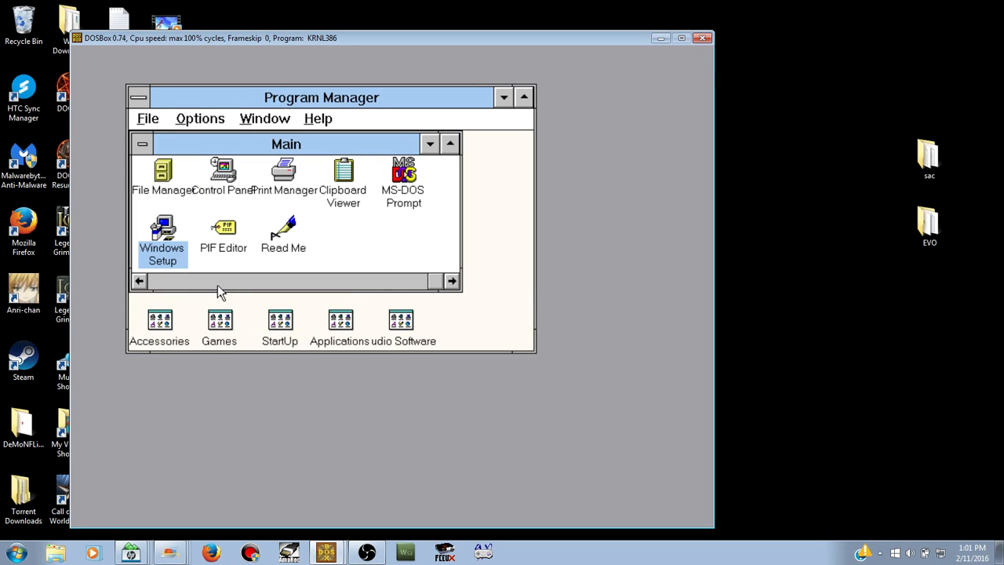
pyautogui.click(142, 144)
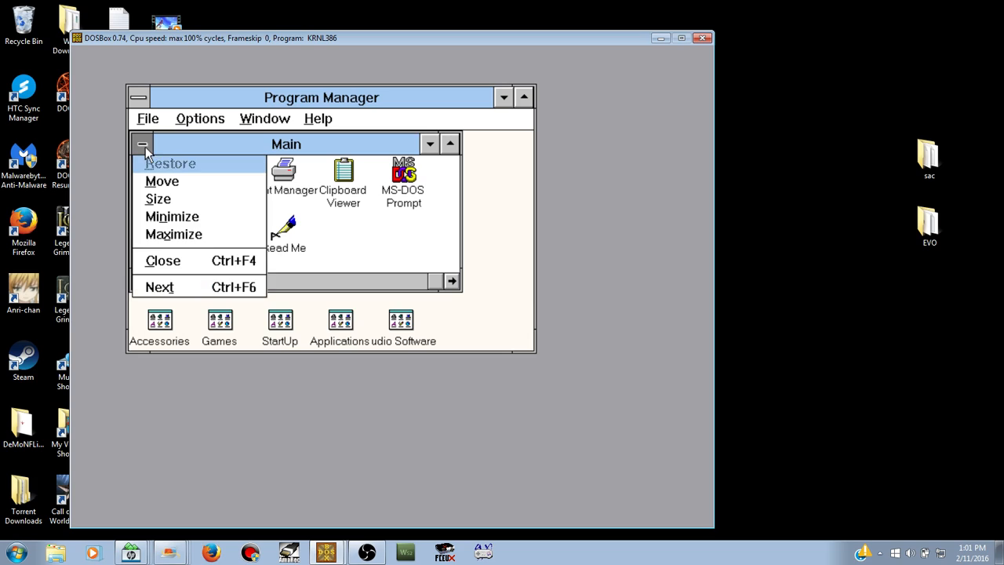
pyautogui.click(163, 261)
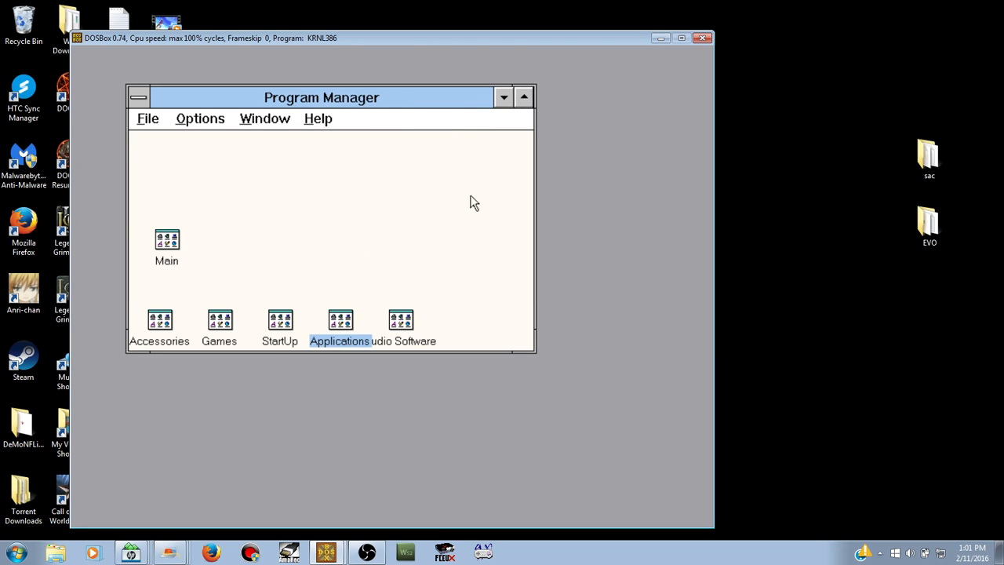
# Step: Browse to C:\QT from Program Manager's Run command and launch QTINSTAL.EXE
pyautogui.click(144, 93)
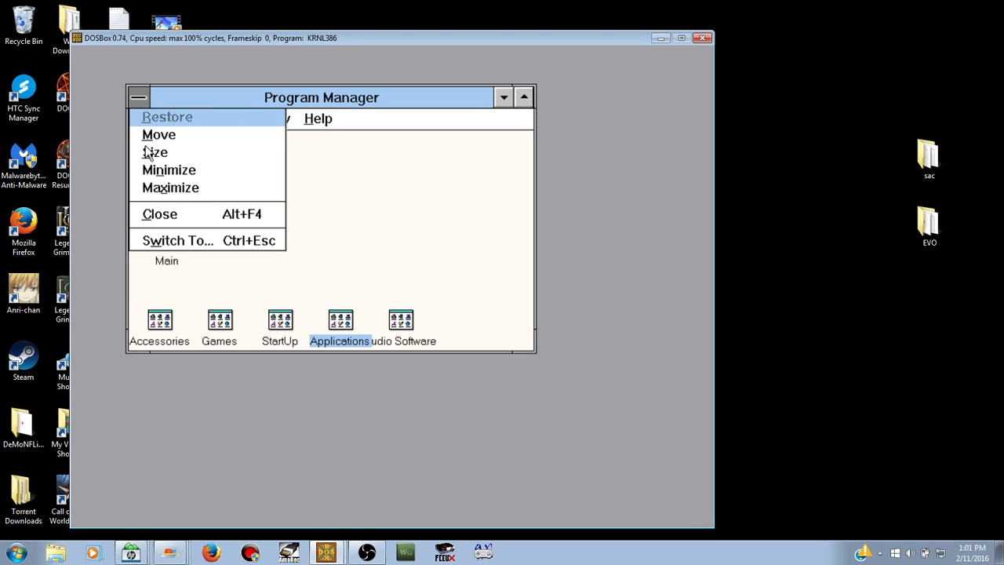
pyautogui.click(299, 168)
pyautogui.click(150, 121)
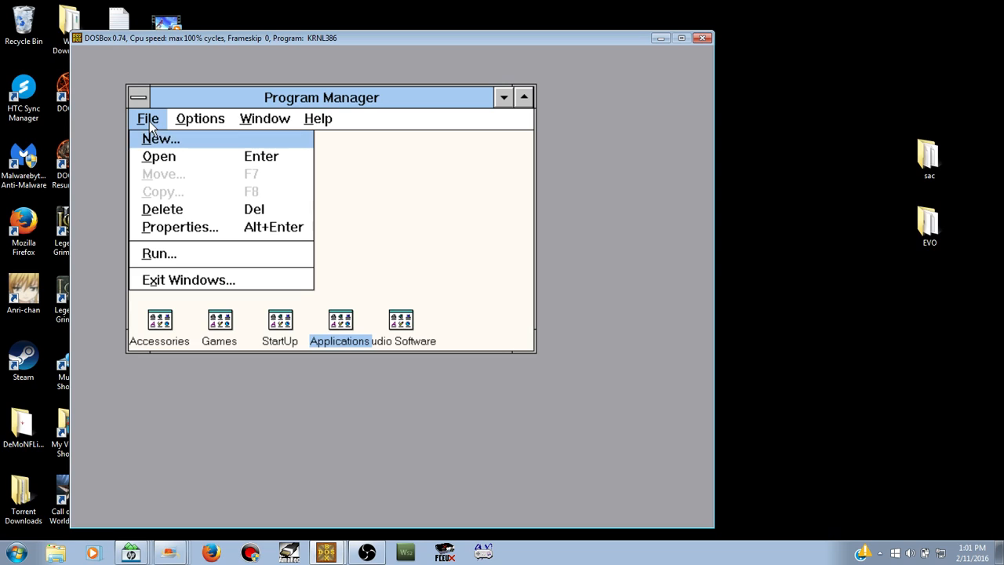
pyautogui.click(155, 256)
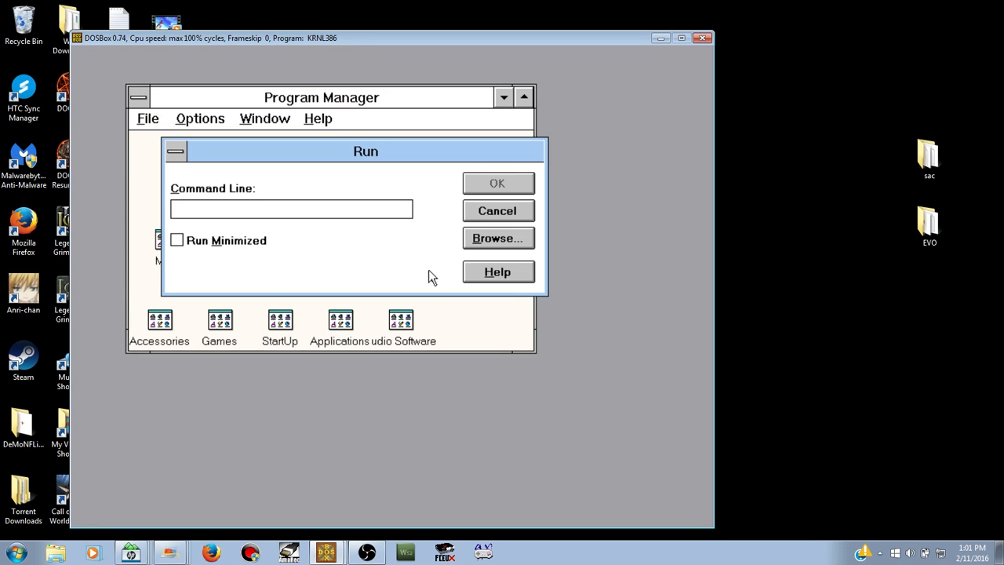
pyautogui.click(498, 238)
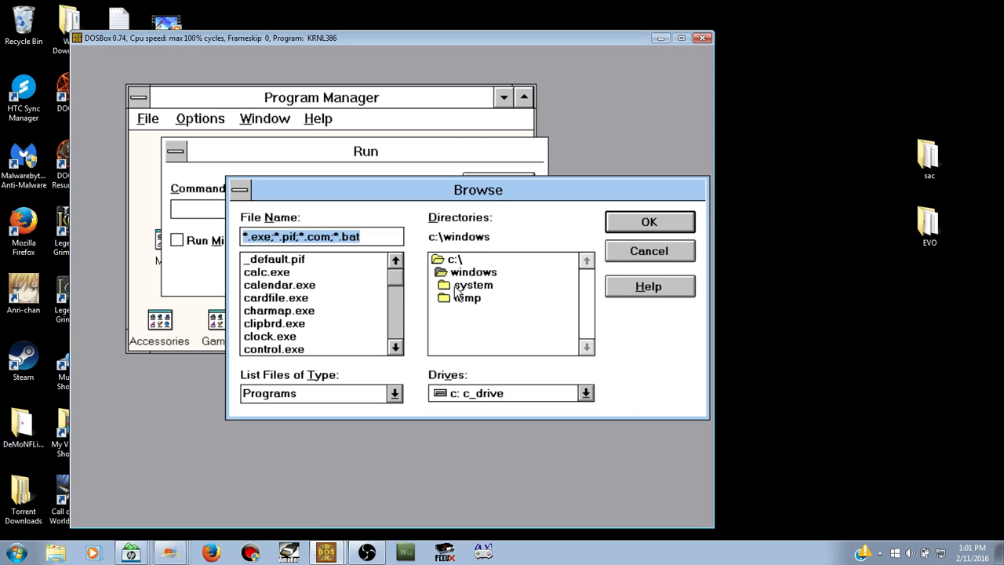
pyautogui.doubleClick(454, 262)
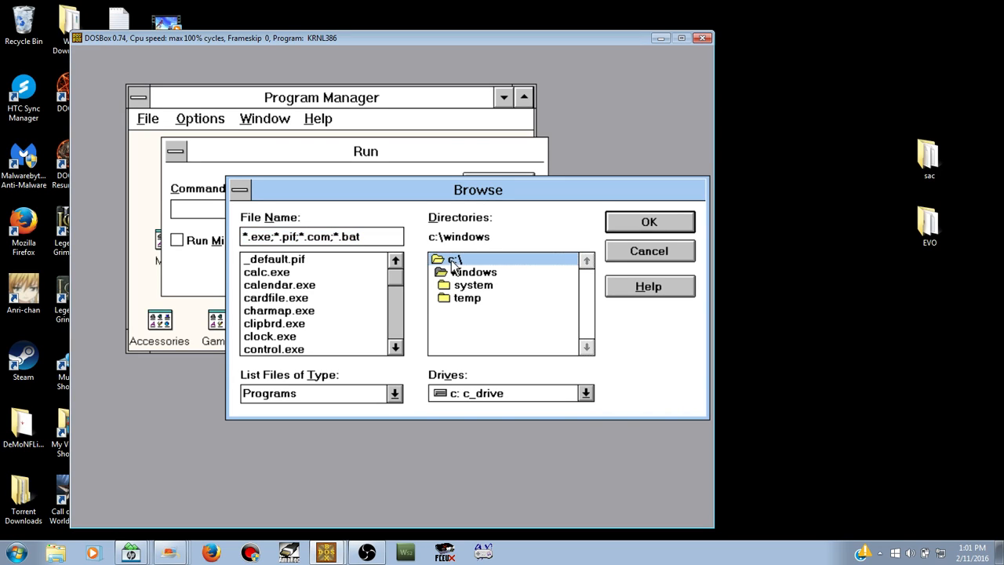
pyautogui.doubleClick(458, 285)
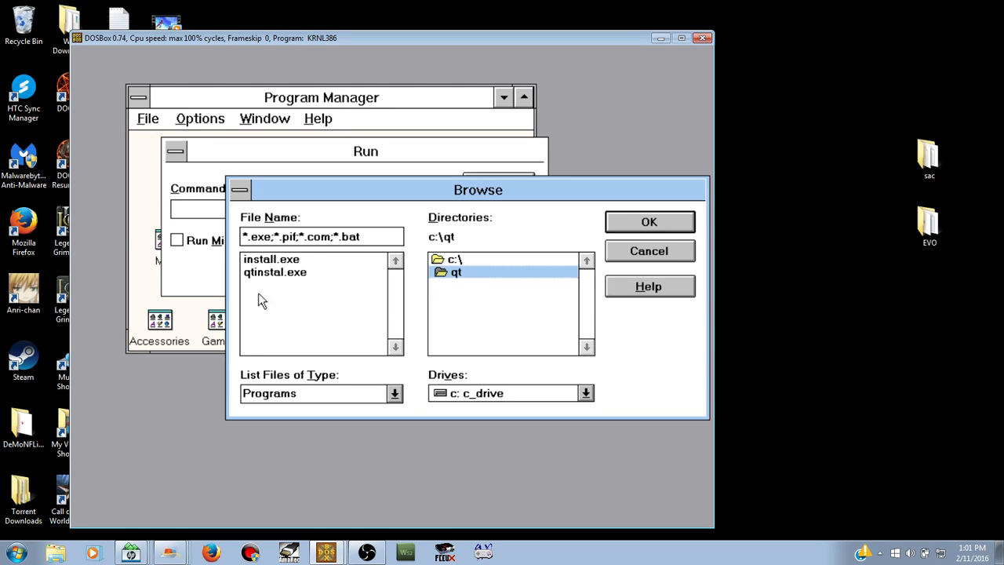
pyautogui.click(259, 276)
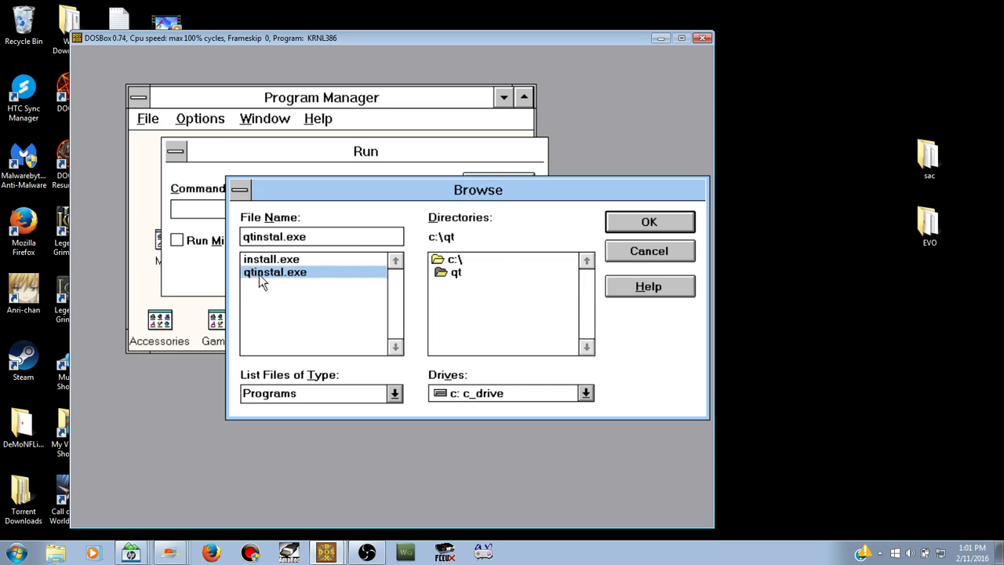
pyautogui.click(657, 220)
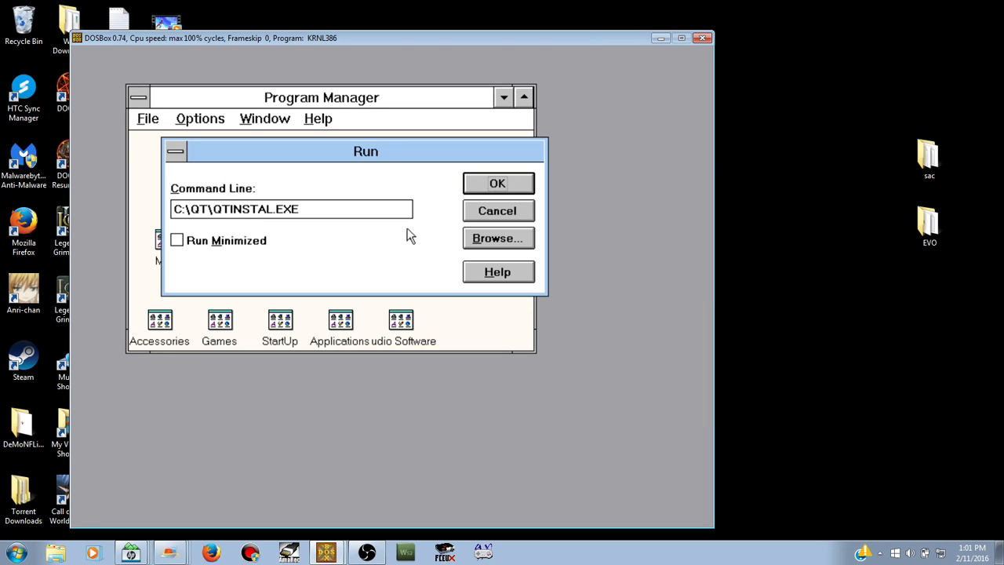
pyautogui.click(482, 185)
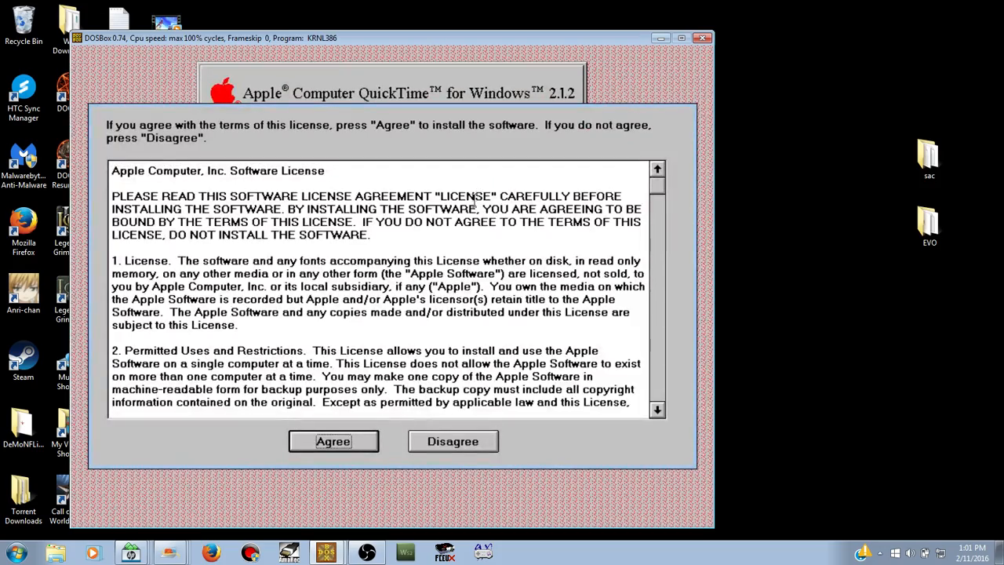
# Step: Accept the QuickTime license, begin the install, and mark the existing versions found by the scan, including C:\GODS\SETUP, for deletion
pyautogui.click(342, 444)
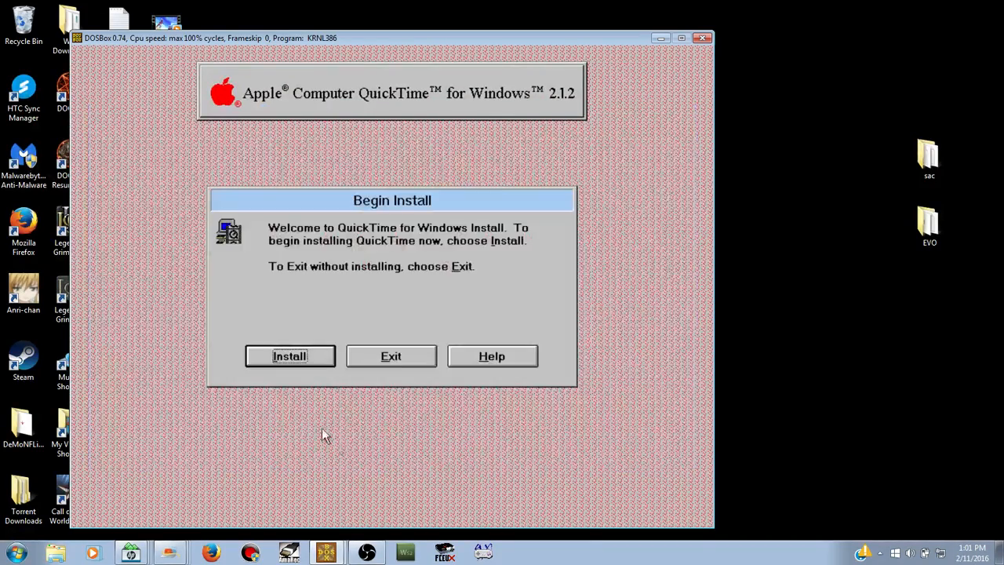
pyautogui.click(287, 357)
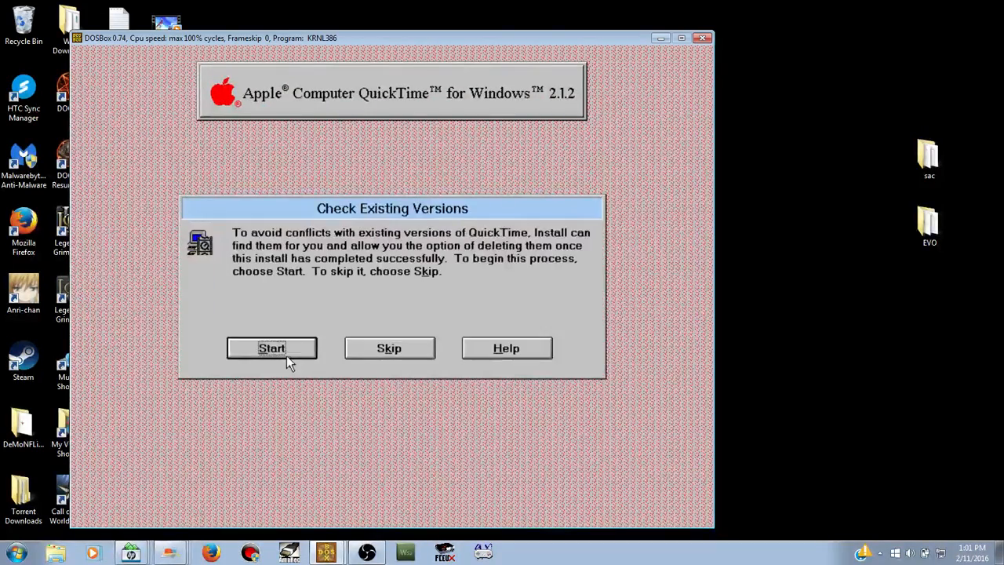
pyautogui.click(272, 348)
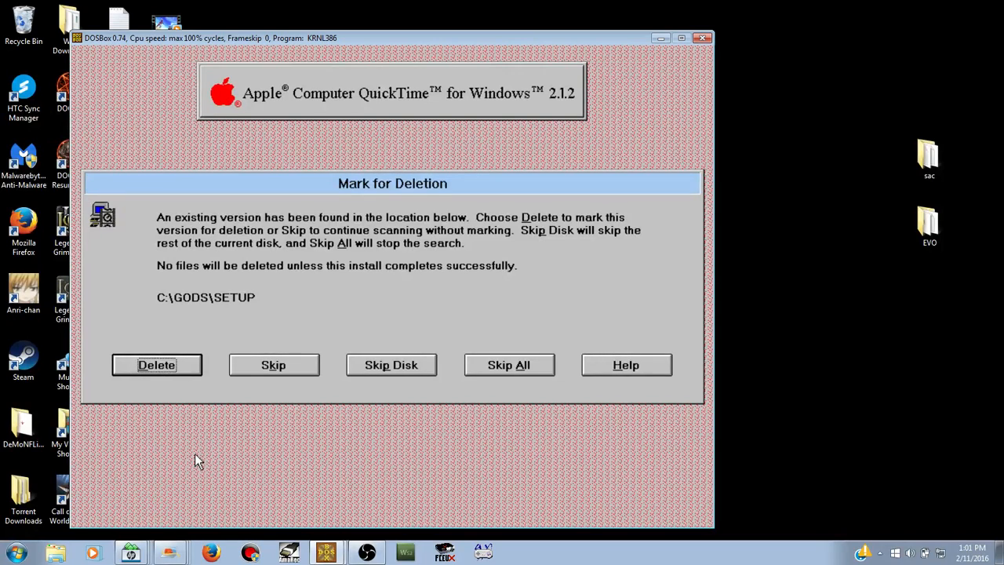
pyautogui.click(163, 365)
pyautogui.click(180, 364)
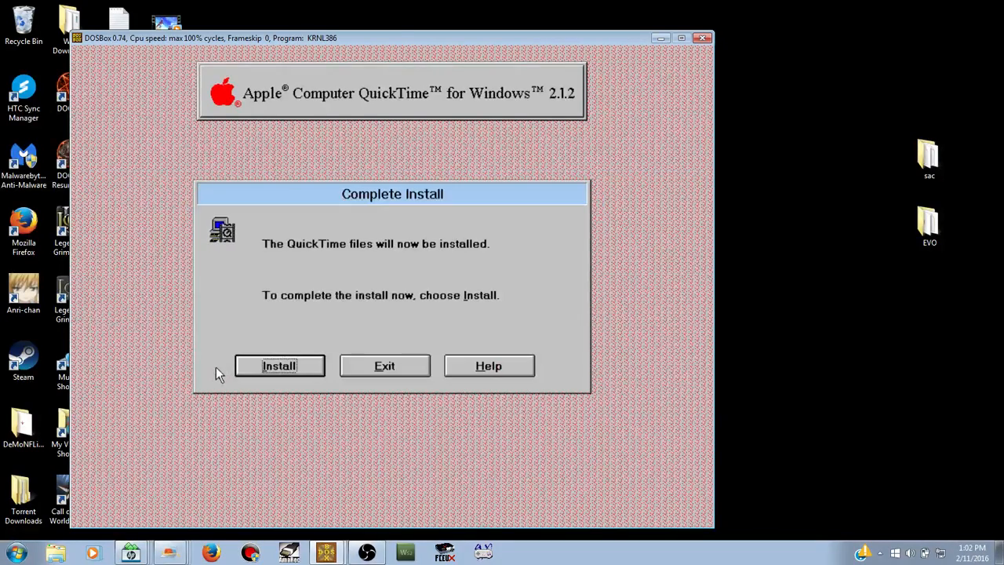
# Step: Complete the QuickTime install without playing the sample movie, and close the QuickTime for Windows group window
pyautogui.click(308, 367)
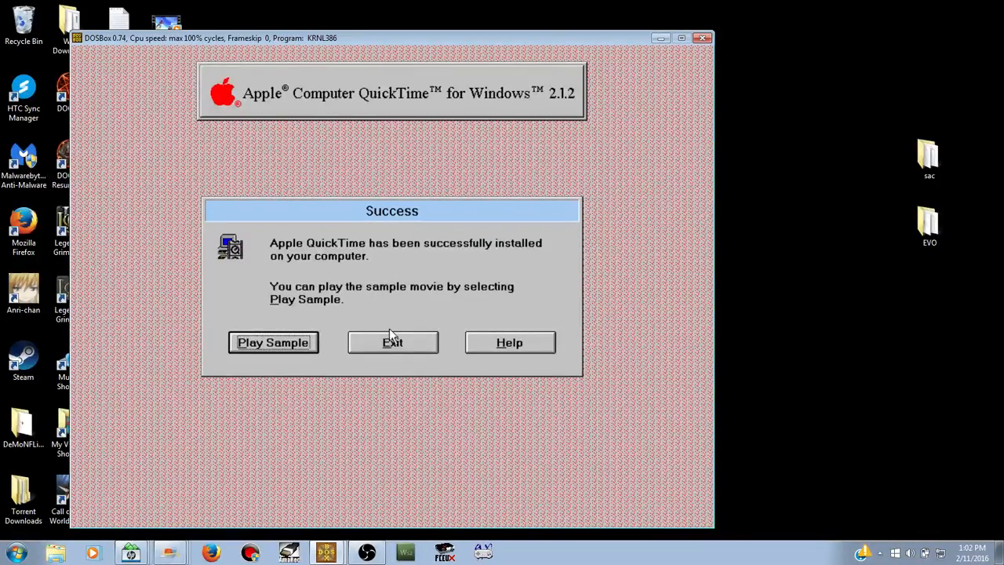
pyautogui.click(362, 352)
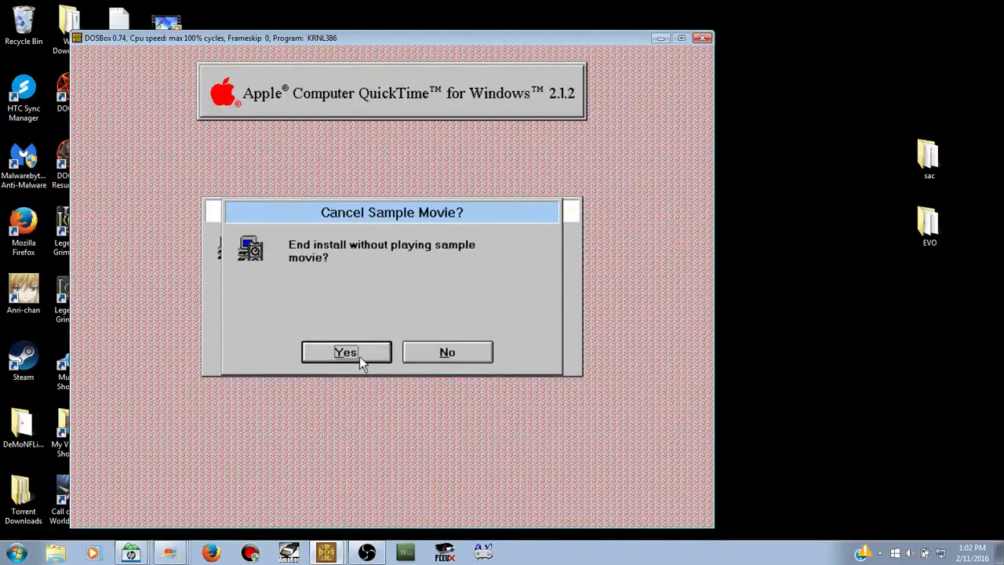
pyautogui.click(360, 356)
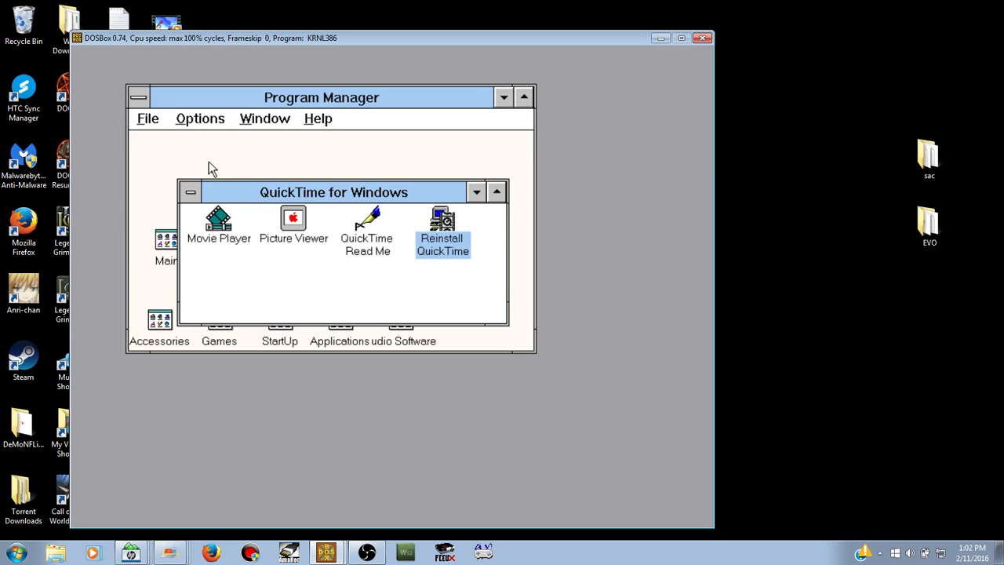
pyautogui.click(194, 201)
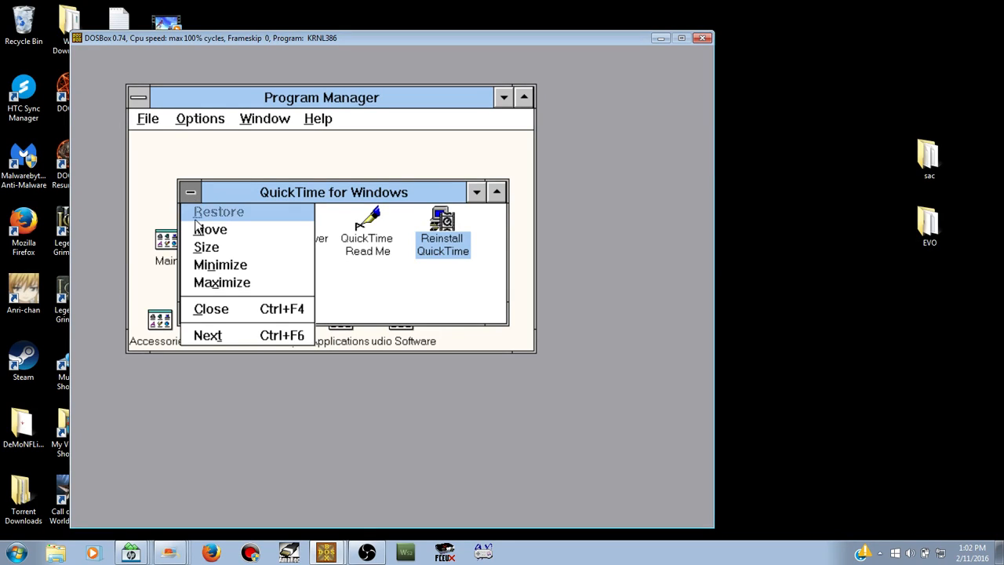
pyautogui.click(205, 308)
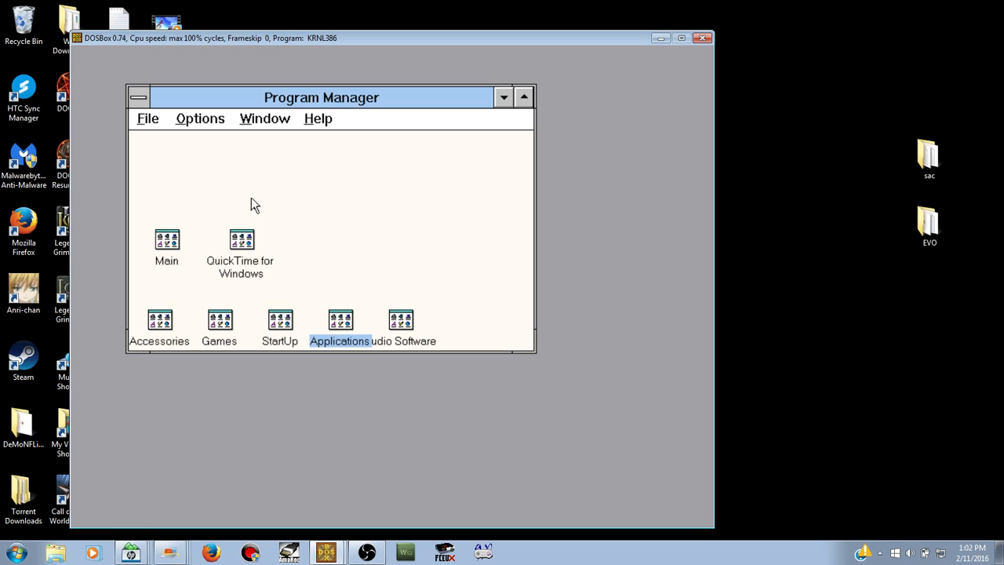
# Step: Install Wrath of the Gods by running C:\GODS\SETUP\SETUP.EXE from Program Manager, and close the finished installer
pyautogui.click(146, 119)
pyautogui.click(172, 260)
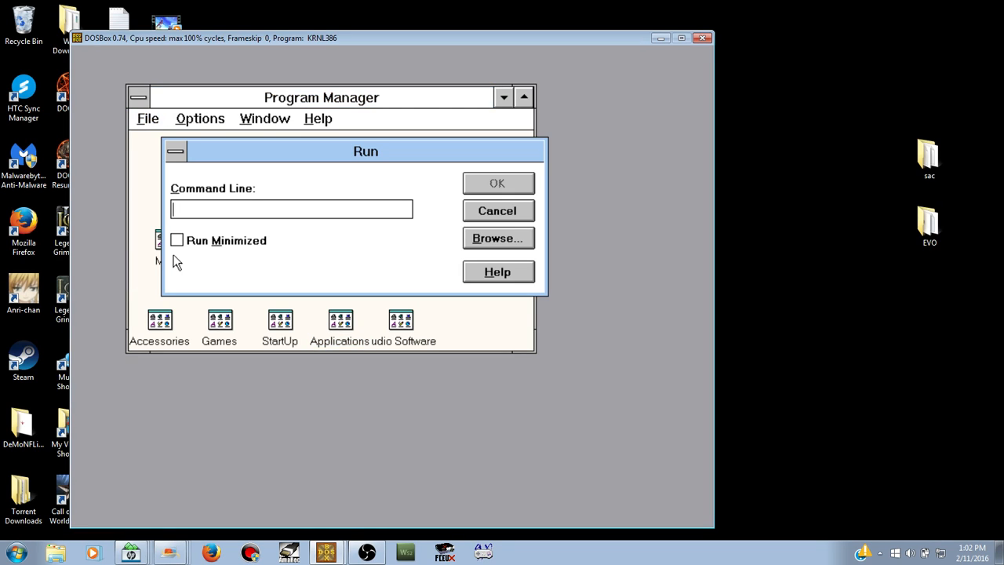
pyautogui.click(525, 240)
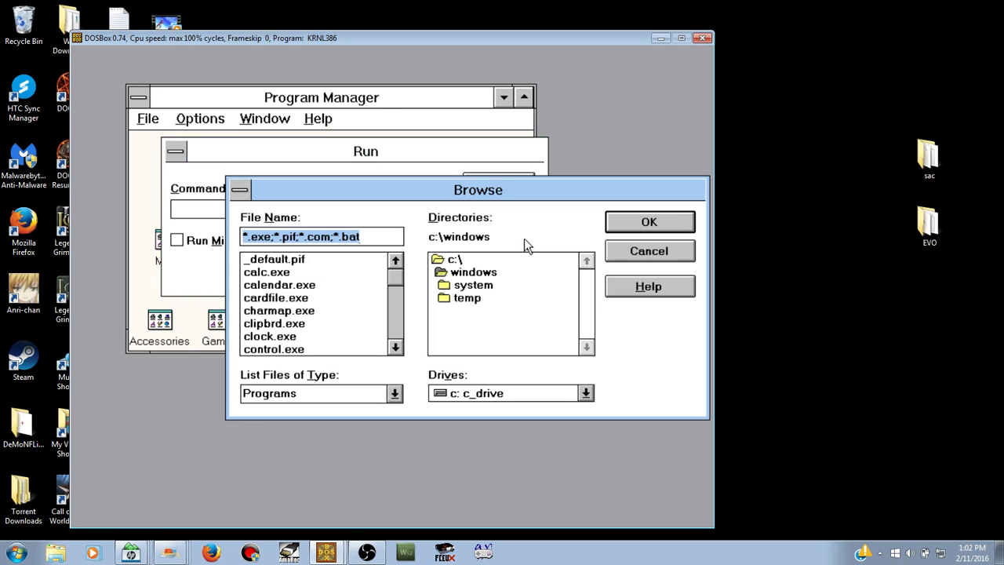
pyautogui.click(457, 262)
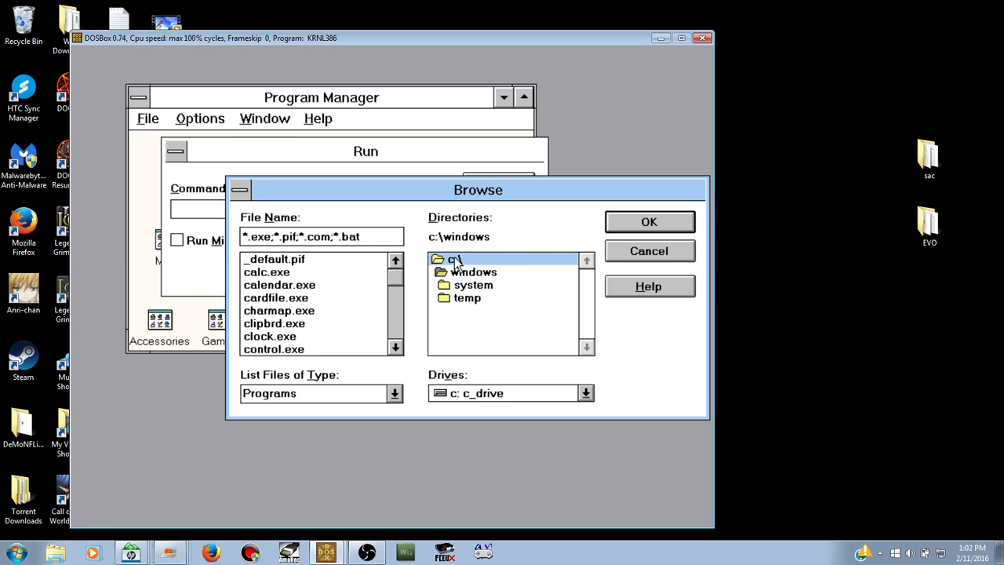
pyautogui.doubleClick(457, 263)
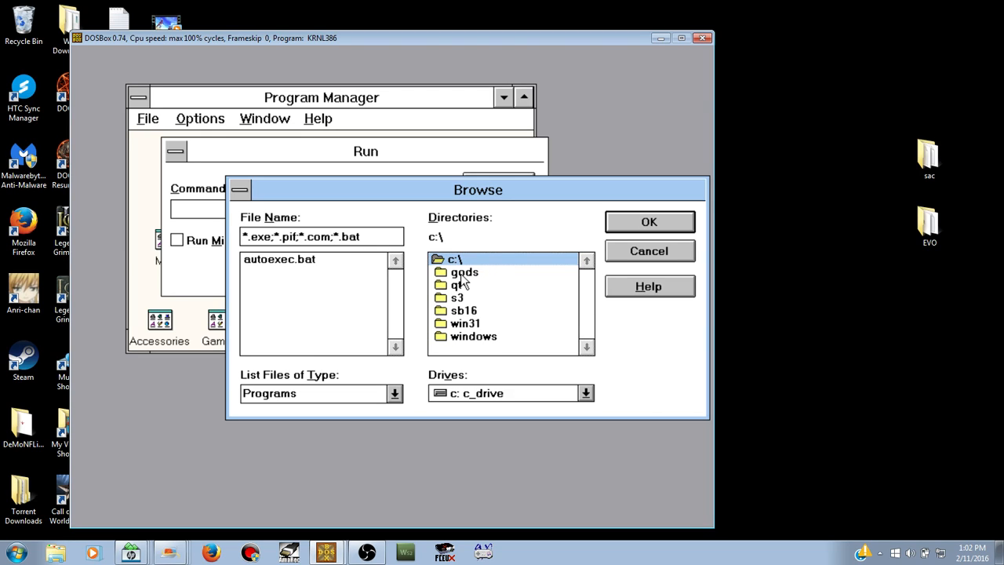
pyautogui.doubleClick(461, 275)
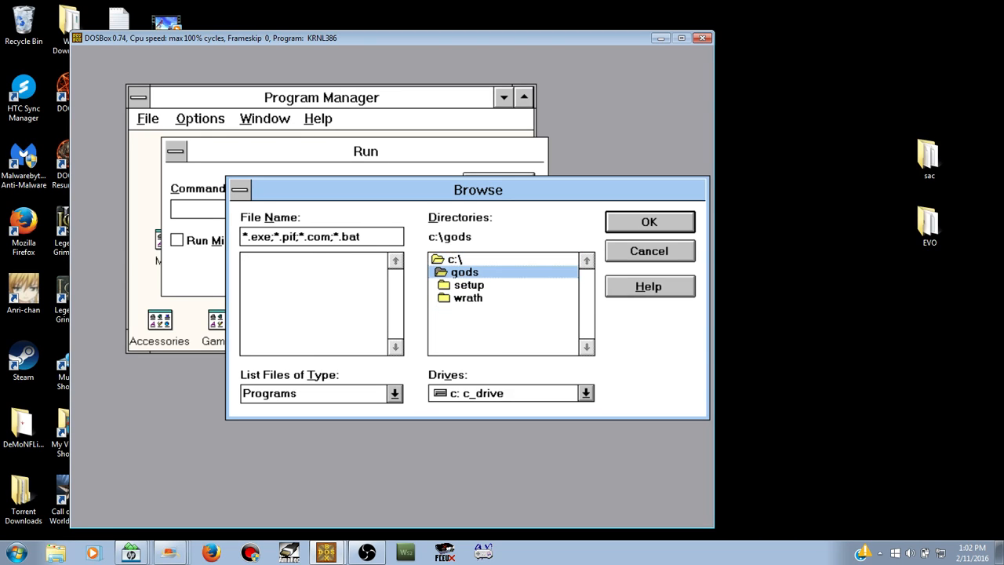
pyautogui.doubleClick(470, 286)
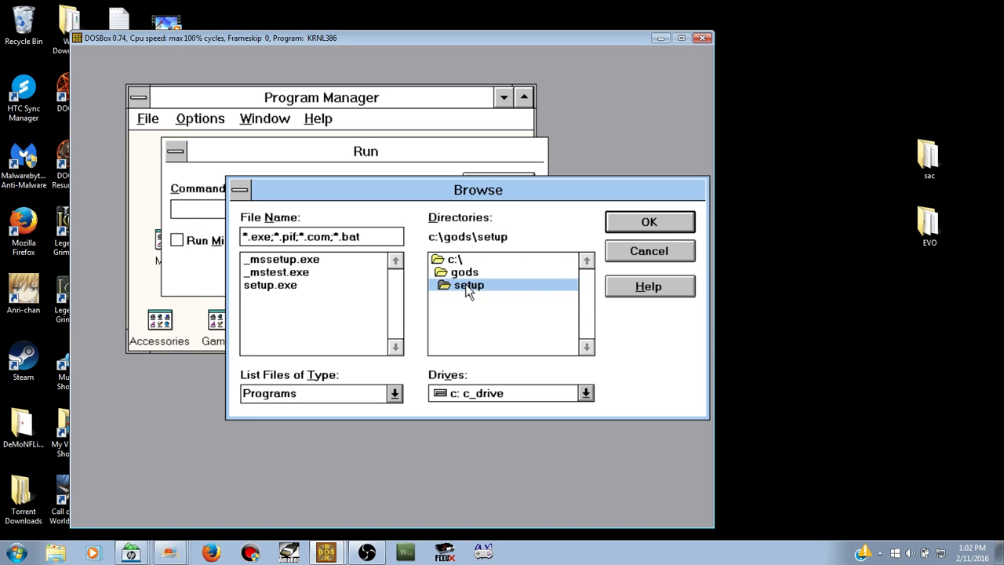
pyautogui.click(282, 285)
pyautogui.click(637, 222)
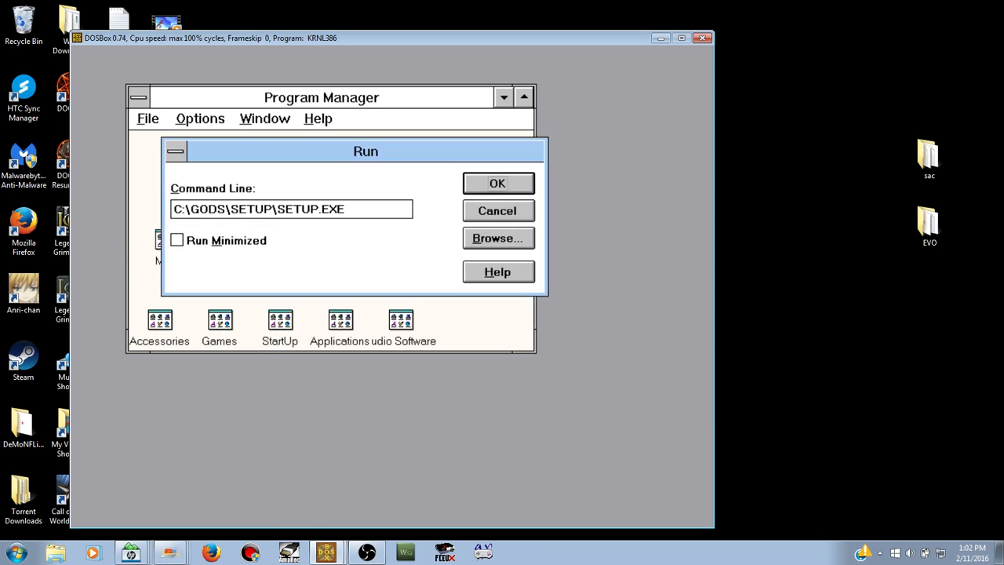
pyautogui.click(518, 185)
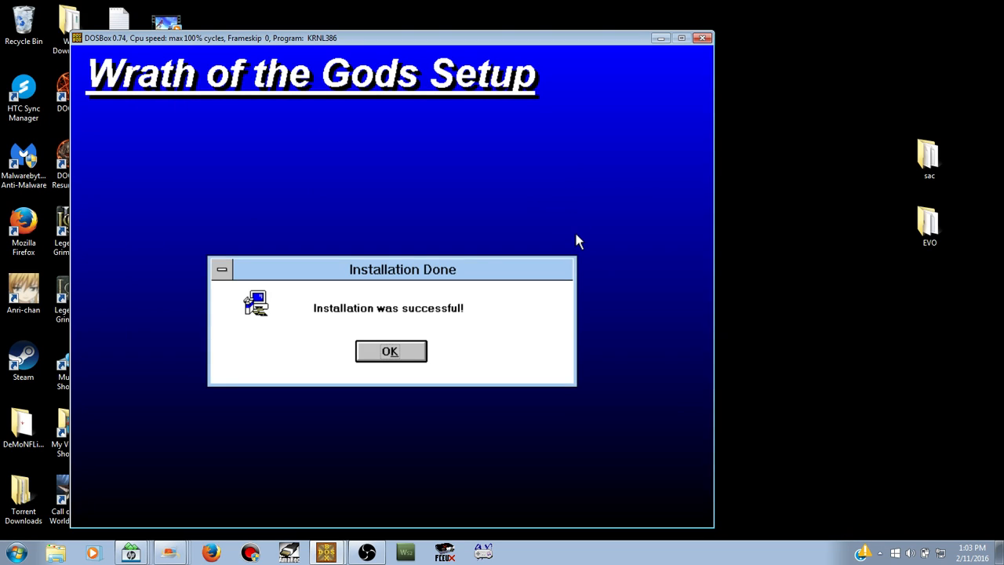
pyautogui.click(396, 355)
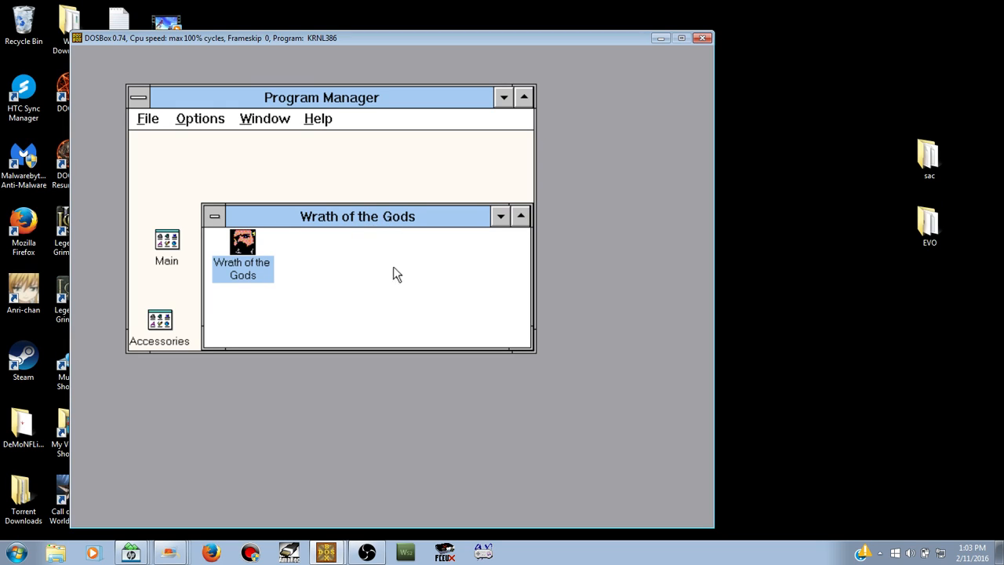
# Step: Launch Wrath of the Gods and start the introduction with the Oracle turned on
pyautogui.doubleClick(243, 243)
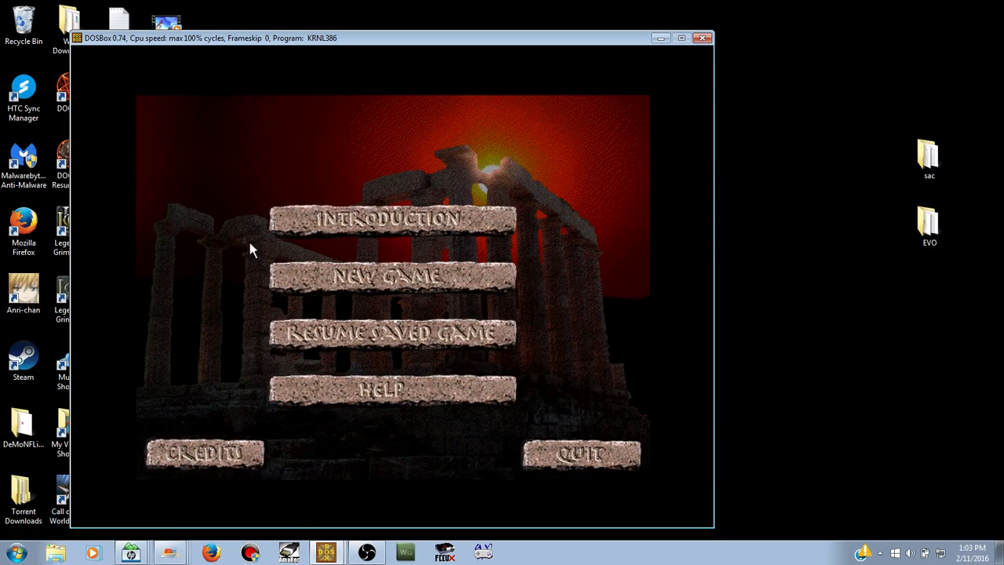
pyautogui.click(392, 221)
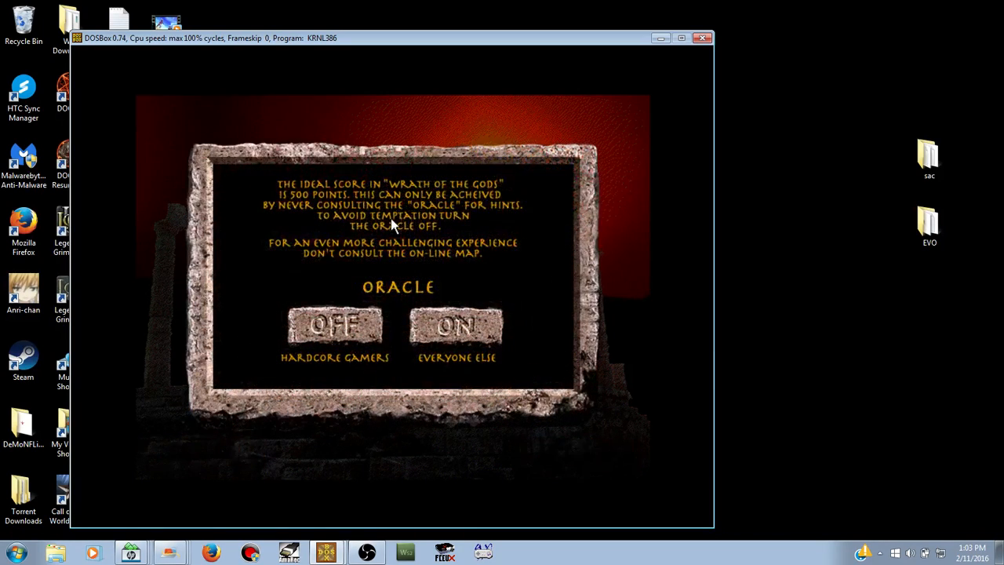
pyautogui.click(452, 329)
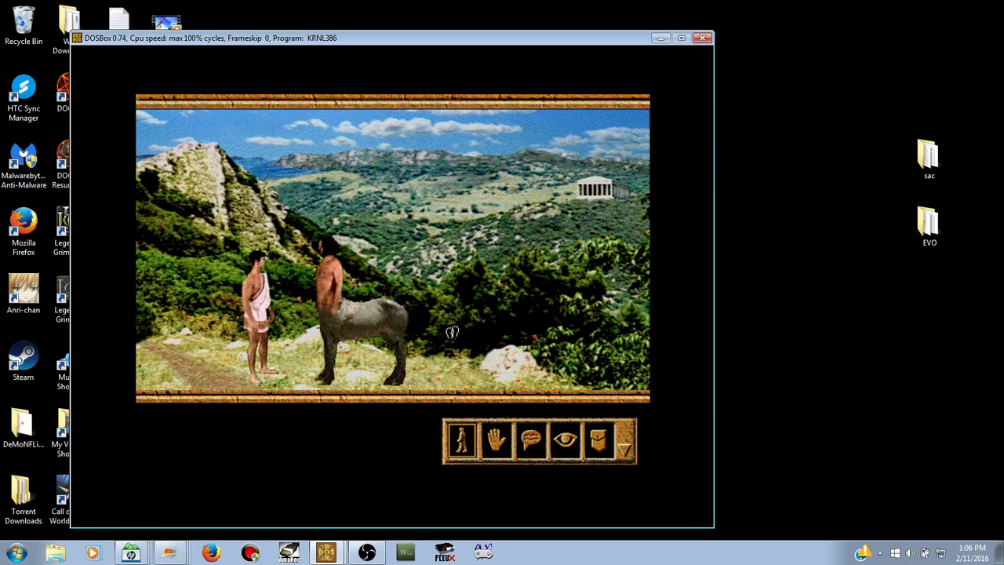
# Step: Walk the hero past the centaur and ruins into the sheep meadow, and pick up the branch
pyautogui.click(168, 335)
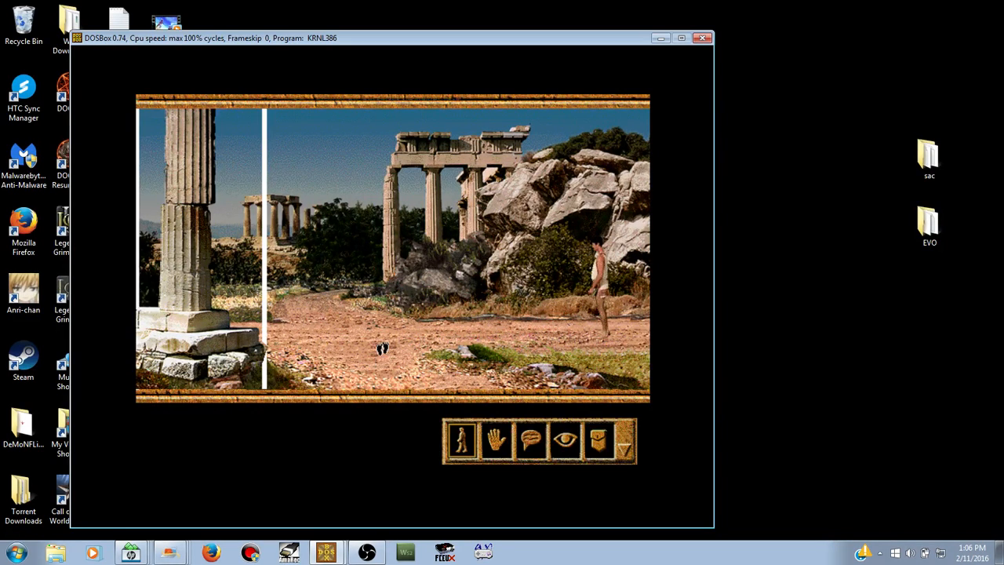
pyautogui.click(326, 284)
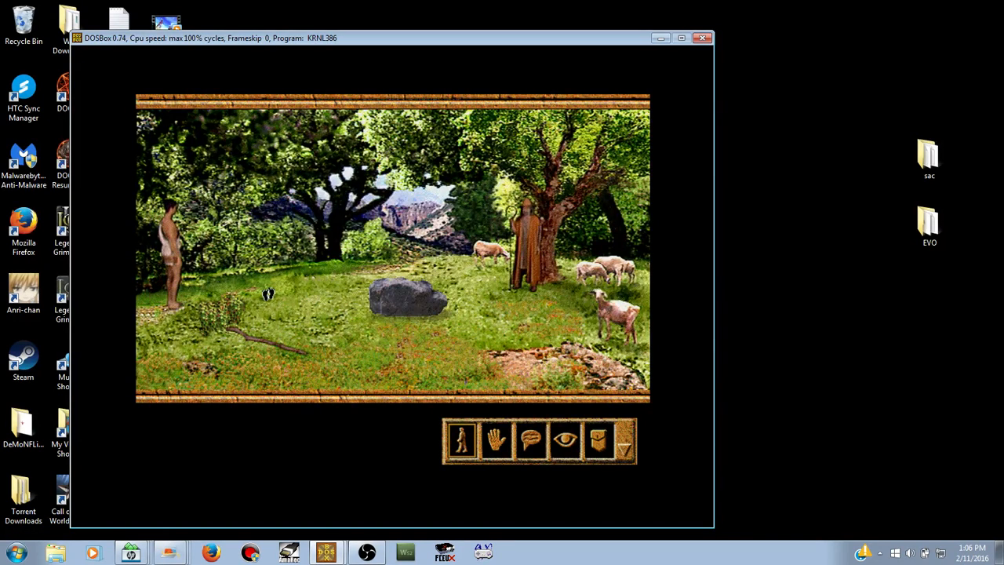
pyautogui.click(497, 441)
pyautogui.click(261, 344)
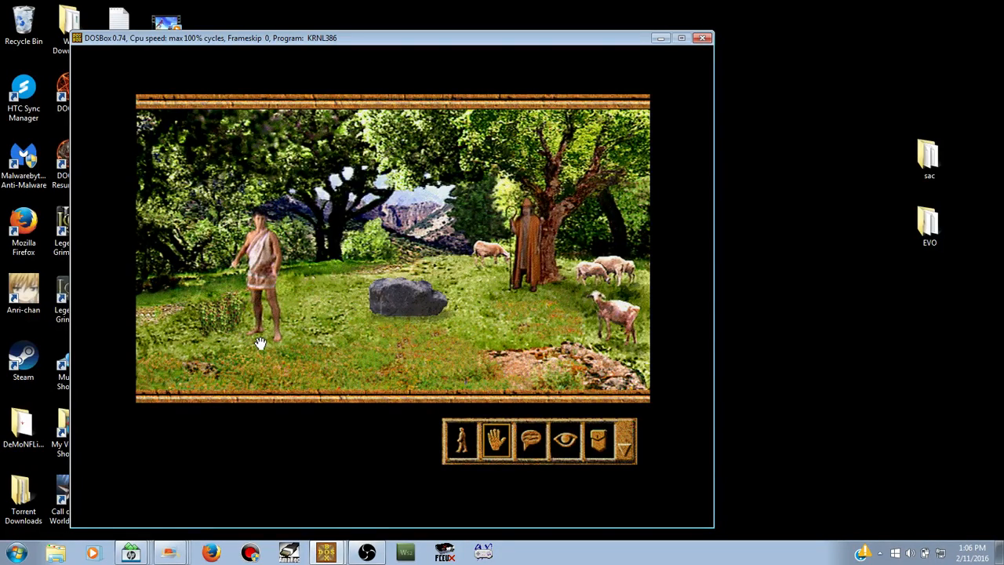
# Step: Use the branch from the inventory on the boulder in the meadow
pyautogui.click(601, 436)
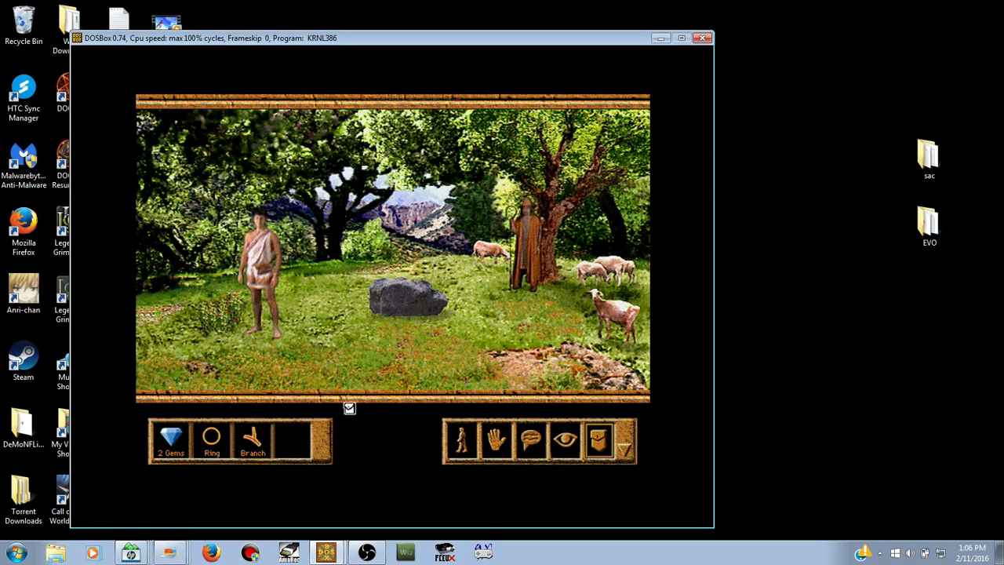
pyautogui.click(259, 444)
pyautogui.click(391, 305)
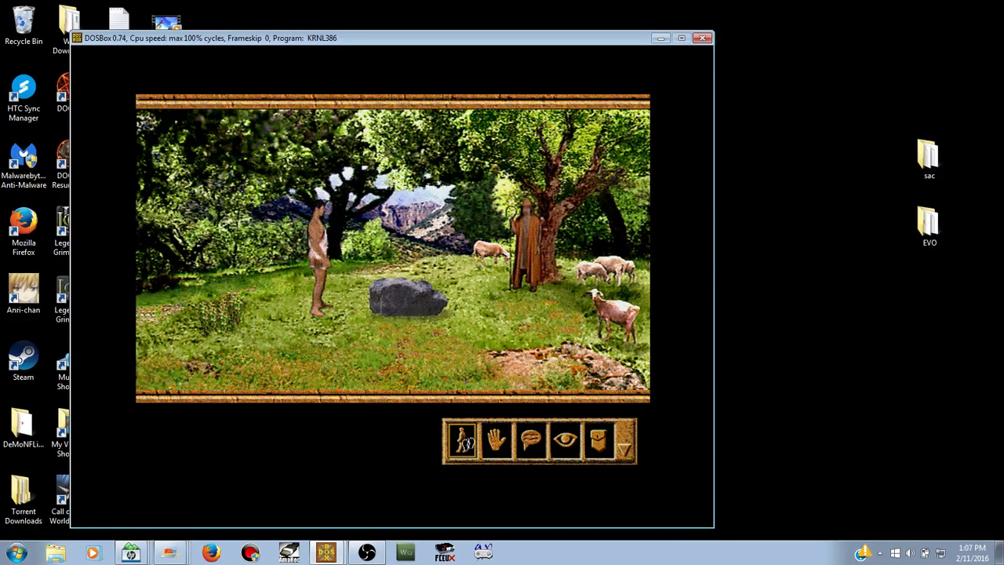
# Step: Walk the hero from the sheep meadow to the torchbearer by the stone ruins, talk to him, and give him gems from the inventory
pyautogui.click(416, 248)
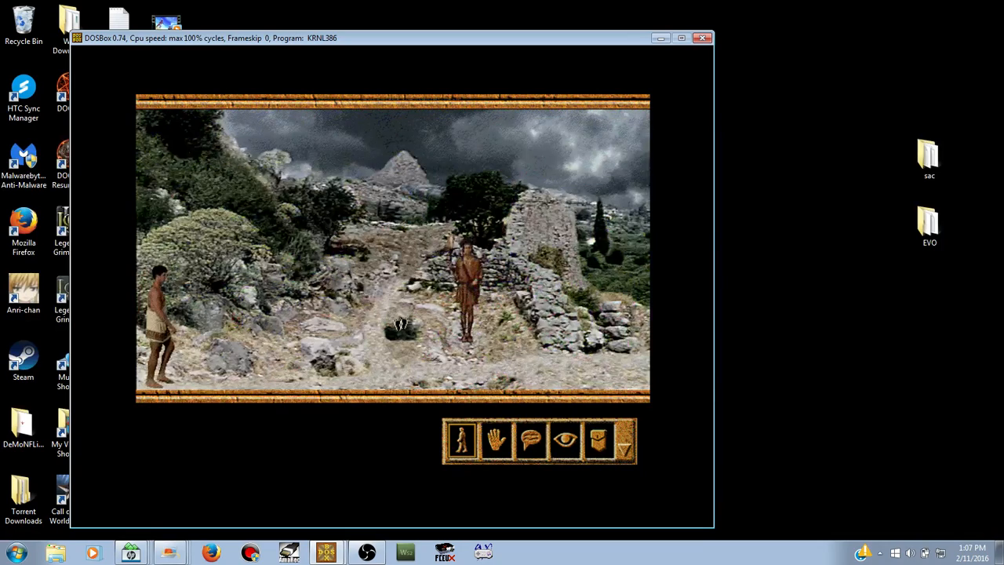
pyautogui.click(527, 441)
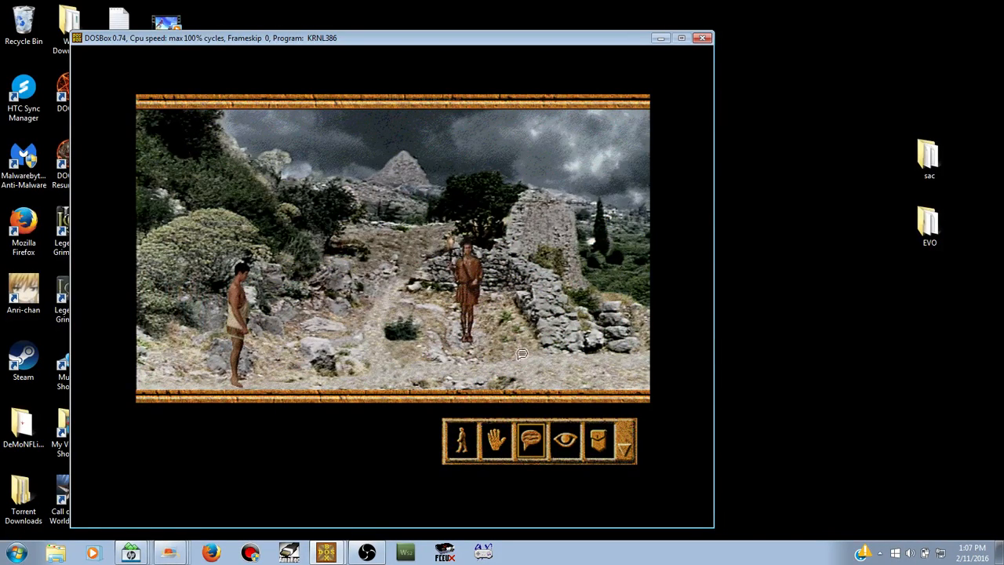
pyautogui.click(471, 284)
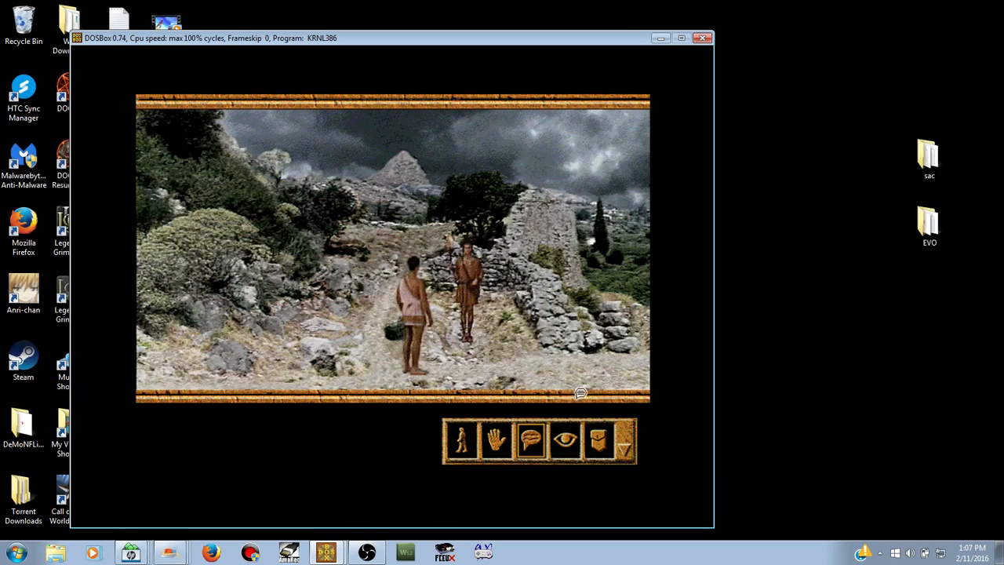
pyautogui.click(602, 442)
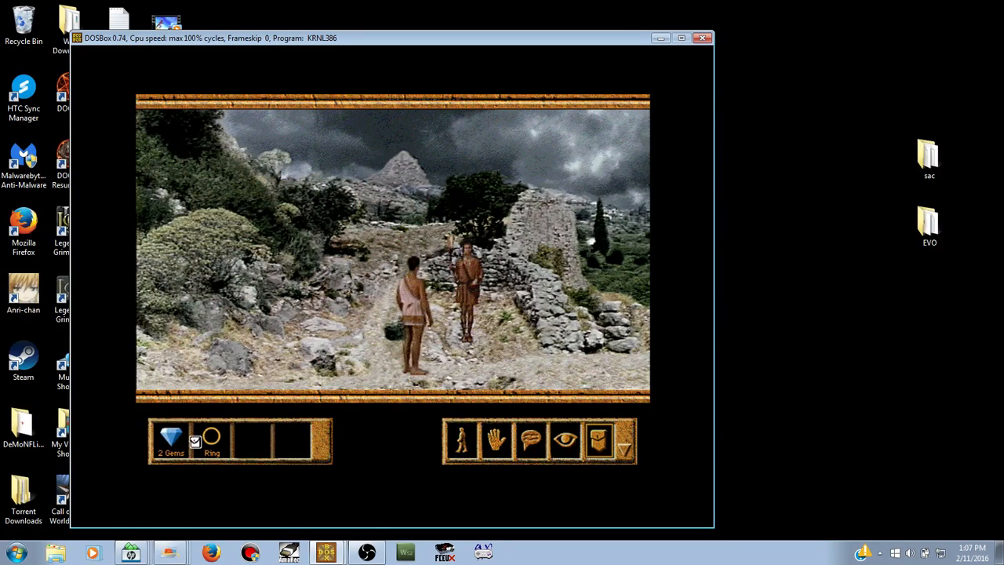
pyautogui.click(170, 438)
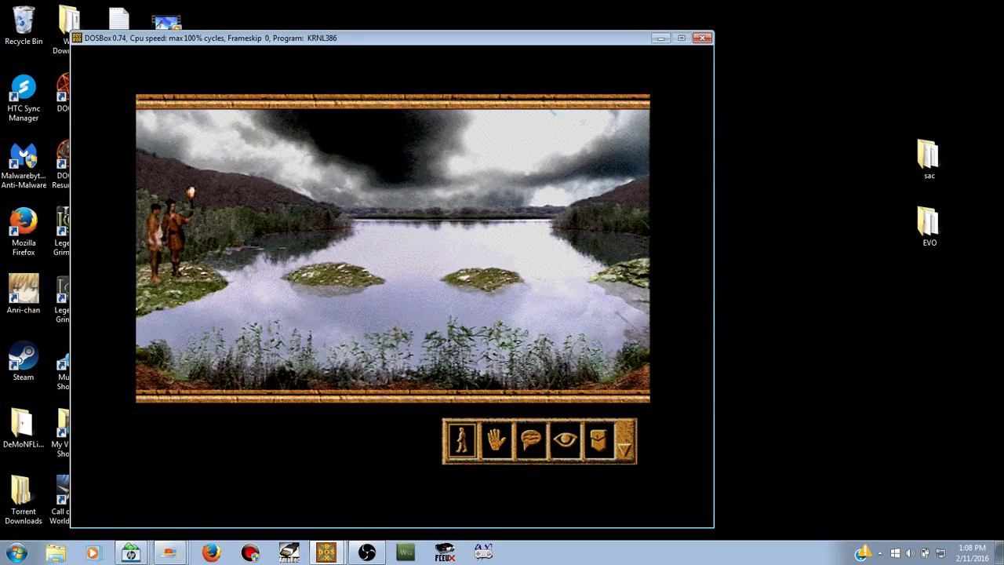
# Step: Cross the lake to the far shore, and walk the hero away from the many-headed monster on the rocks
pyautogui.click(635, 264)
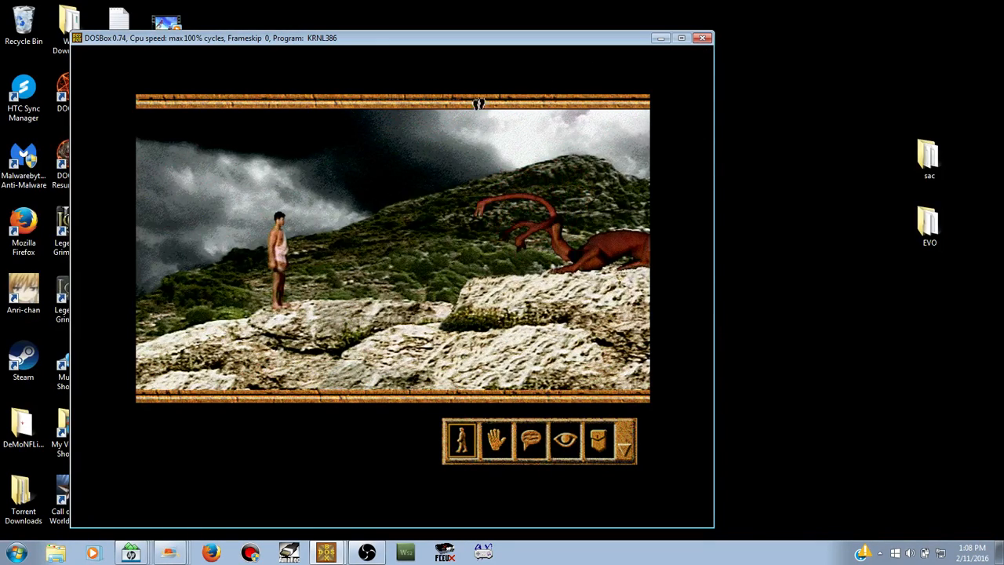
pyautogui.click(151, 328)
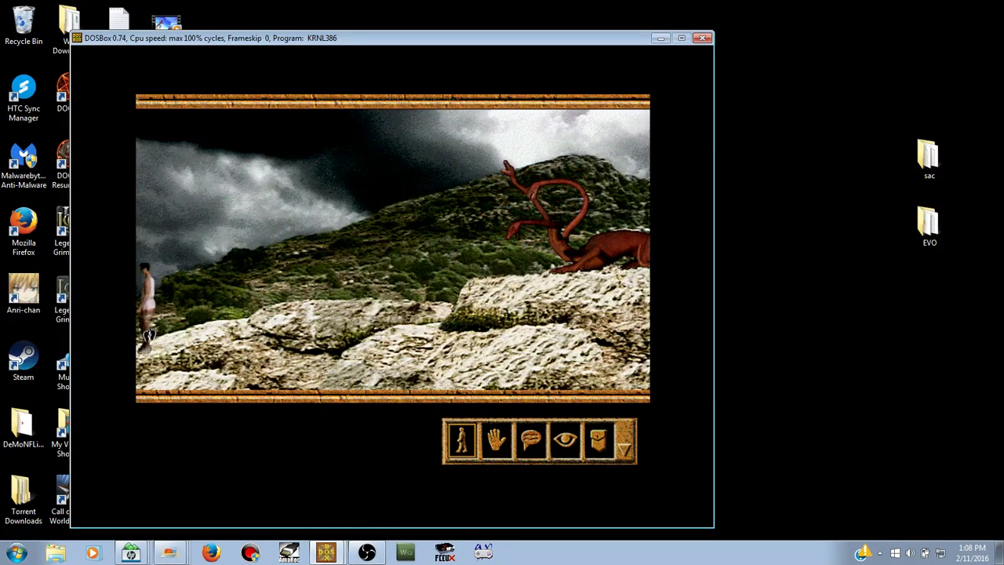